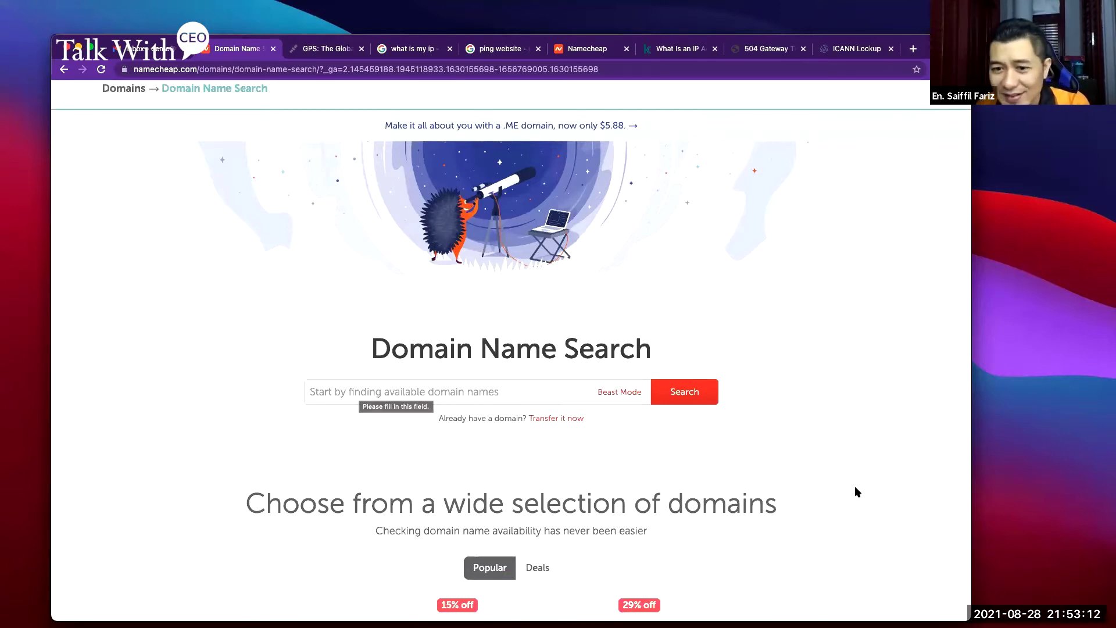
Step: Search Namecheap for nursyaza and find nursyaza.com available at $8.88/yr
{"action": "left_click", "coordinate": [358, 388]}
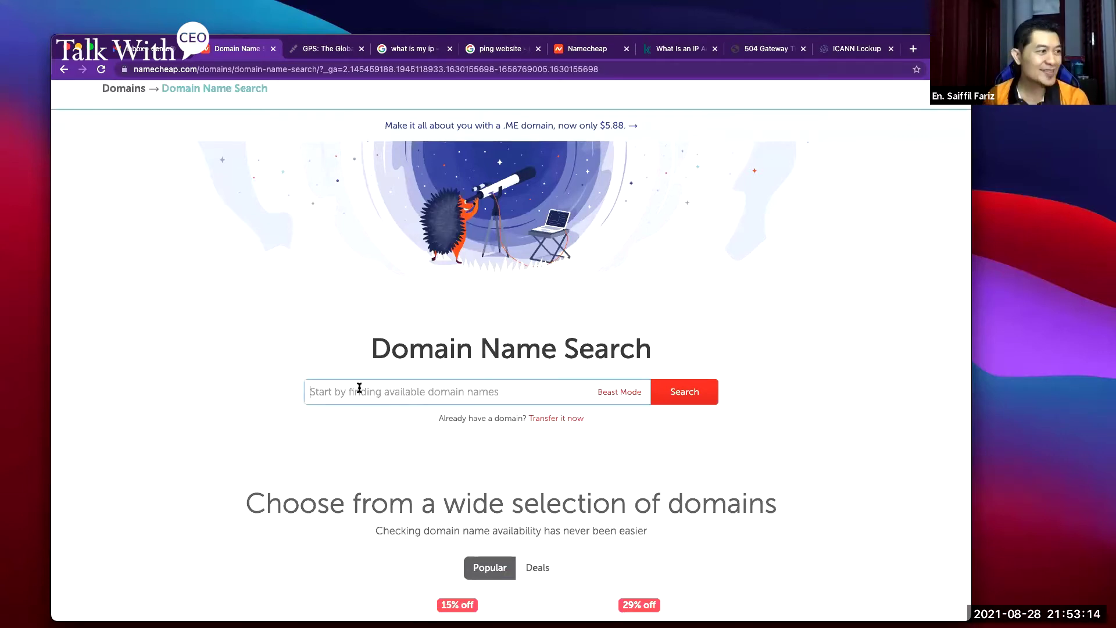
{"action": "key", "text": "Return"}
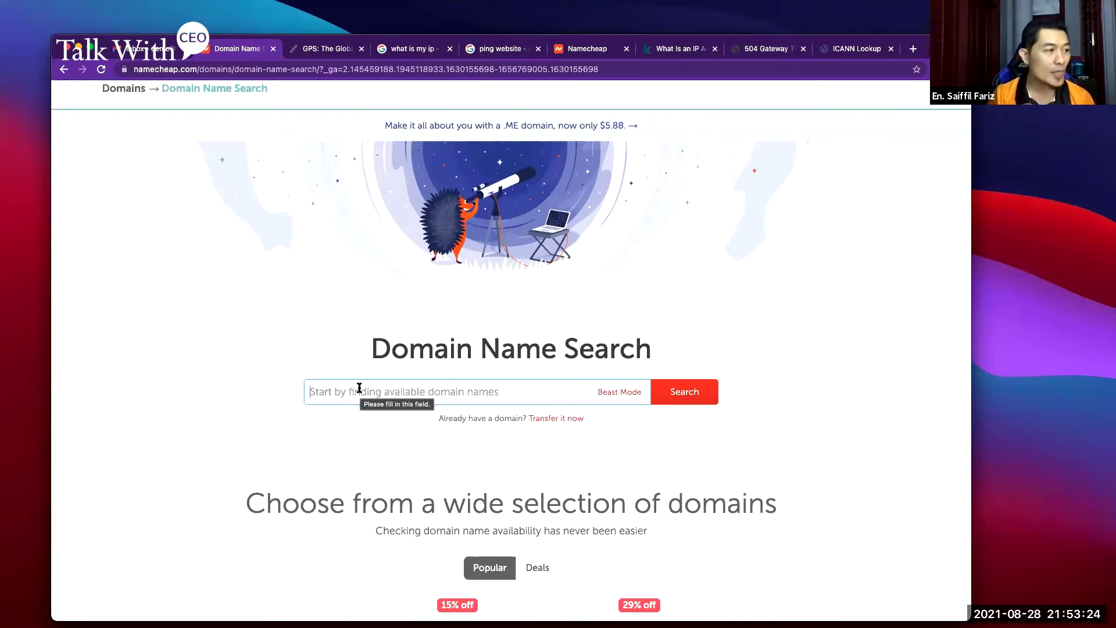
{"action": "type", "text": "syaza"}
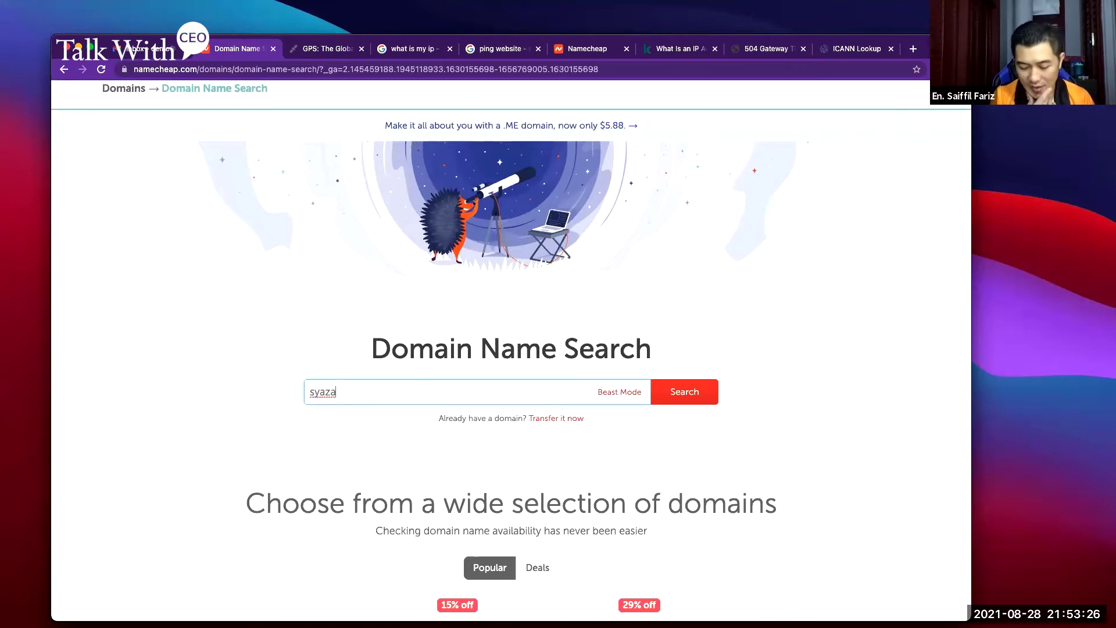
{"action": "key", "text": "BackSpace"}
{"action": "key", "text": "BackSpace"}
{"action": "key", "text": "BackSpace"}
{"action": "key", "text": "BackSpace"}
{"action": "key", "text": "BackSpace"}
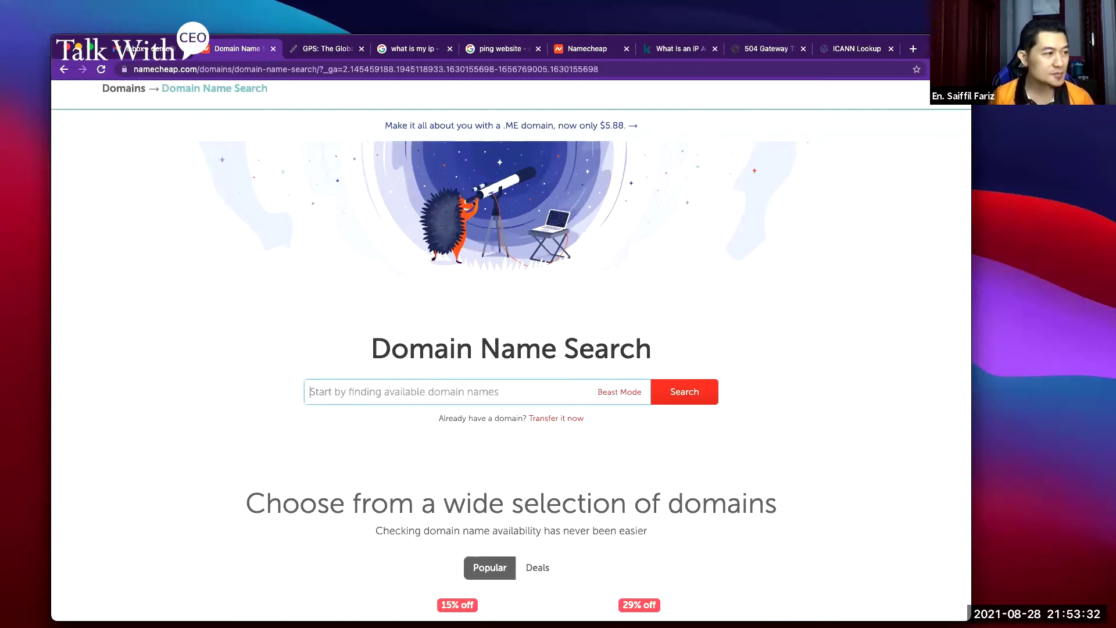
{"action": "type", "text": "nursyaza"}
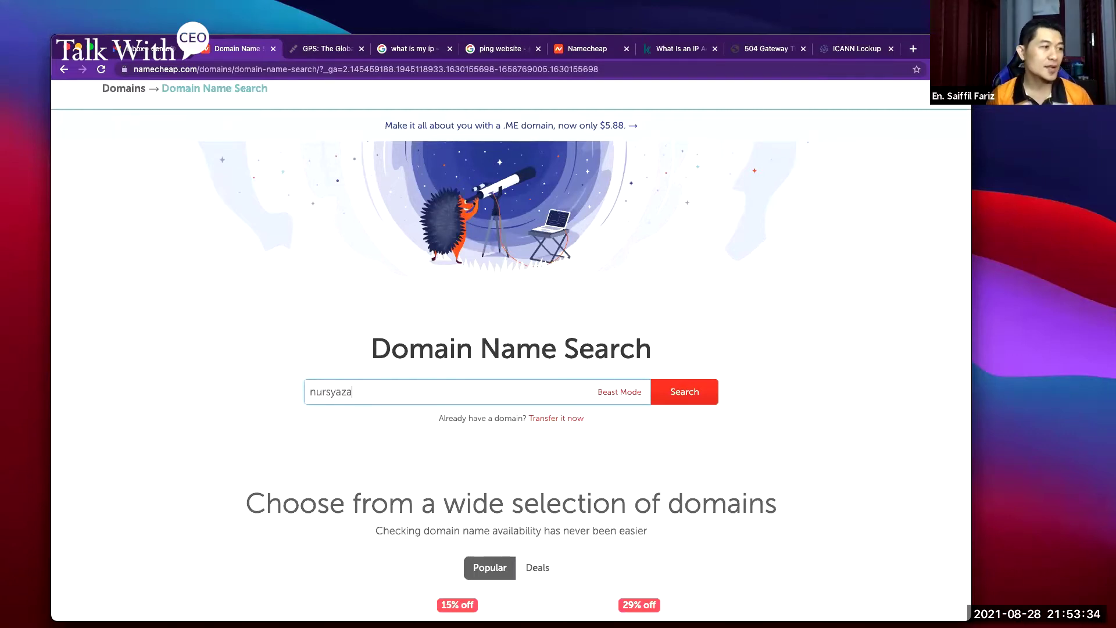
{"action": "key", "text": "Return"}
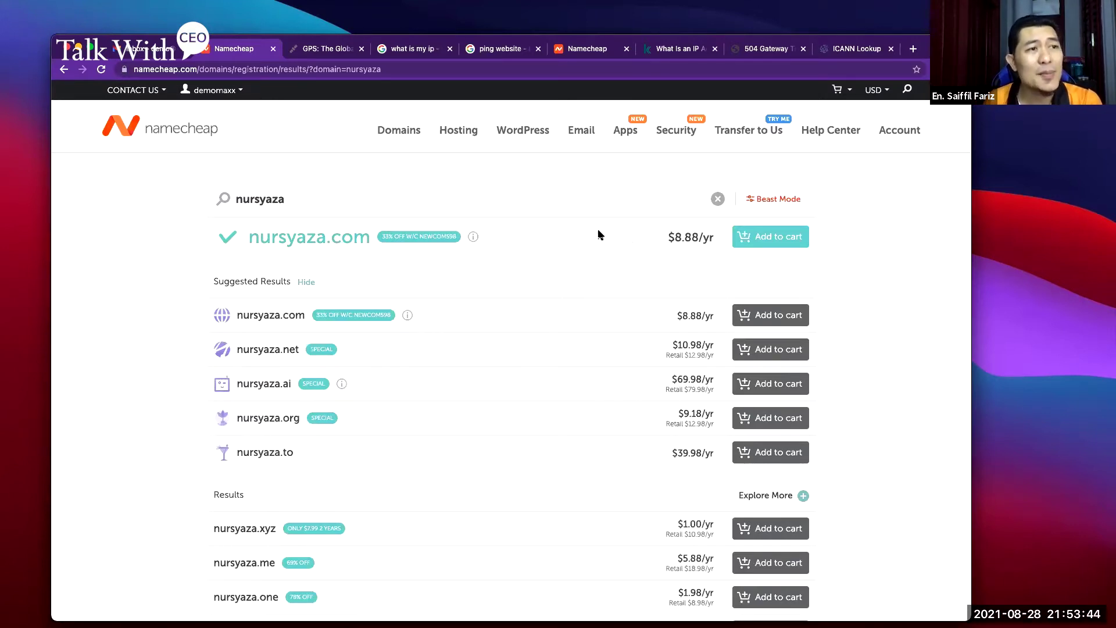
Step: Add nursyaza.com to the cart for a 1-year registration and check out at a $9.06 subtotal
{"action": "left_click", "coordinate": [769, 237]}
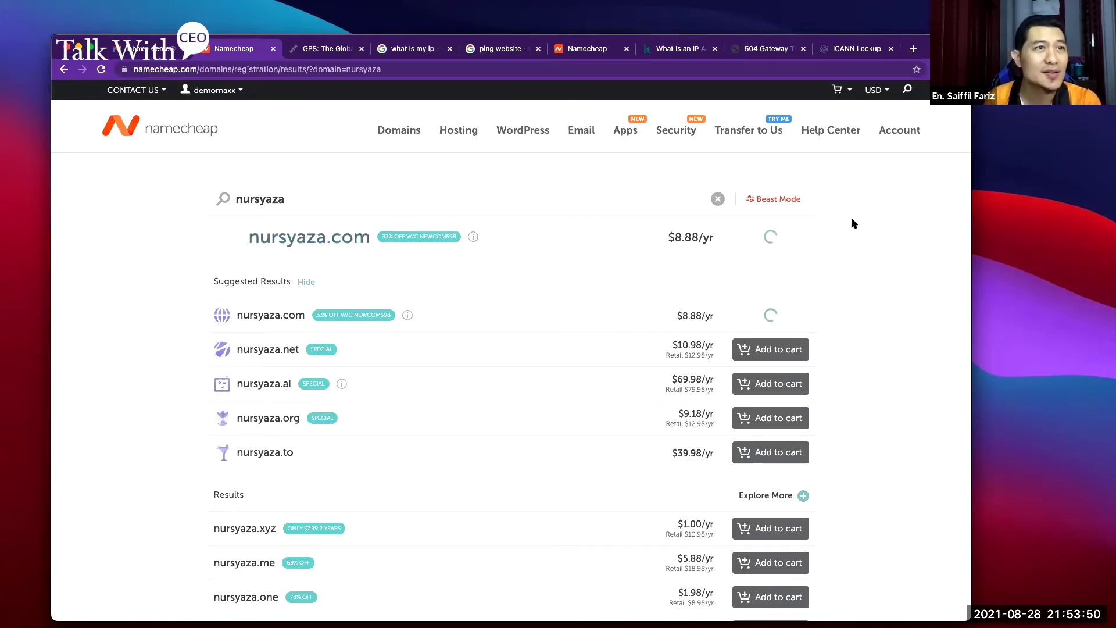
{"action": "left_click", "coordinate": [912, 156]}
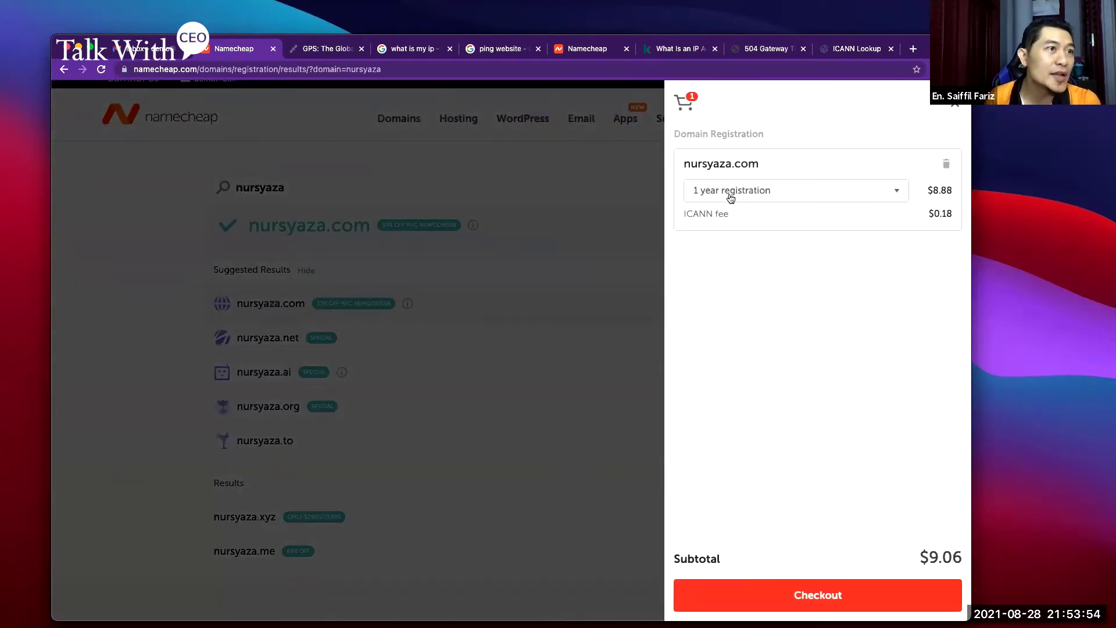
{"action": "left_click", "coordinate": [729, 198]}
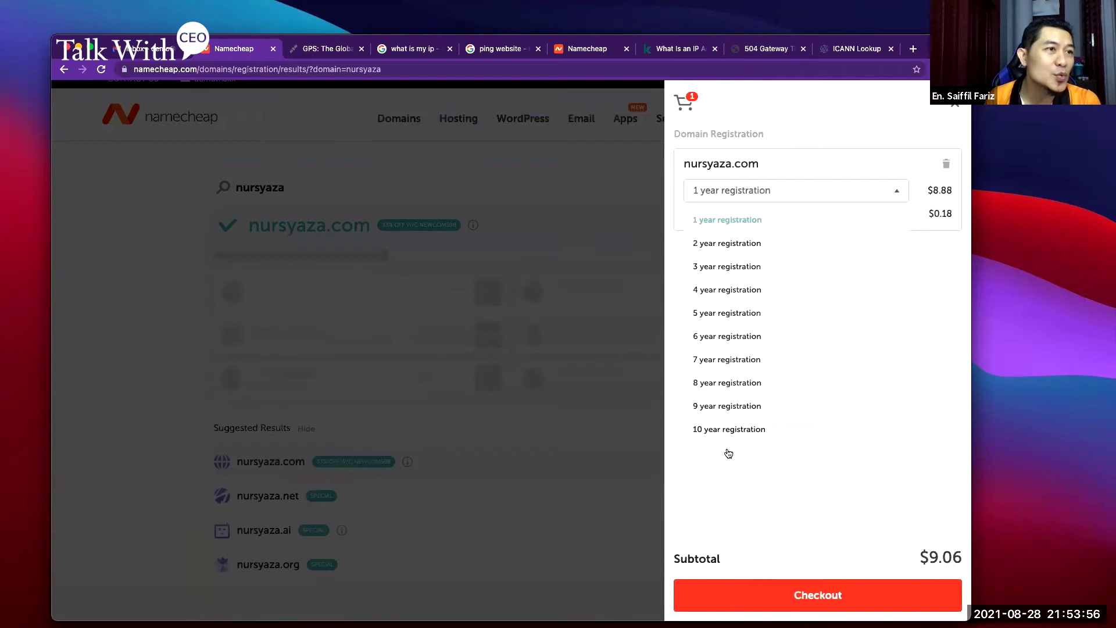
{"action": "left_click", "coordinate": [732, 198]}
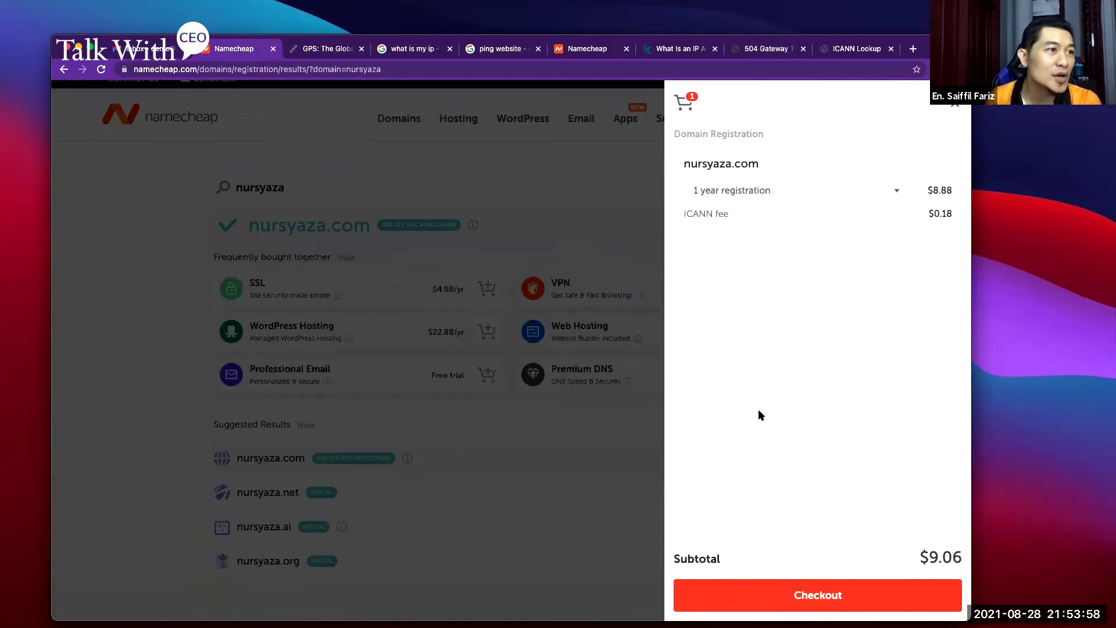
{"action": "left_click", "coordinate": [785, 593]}
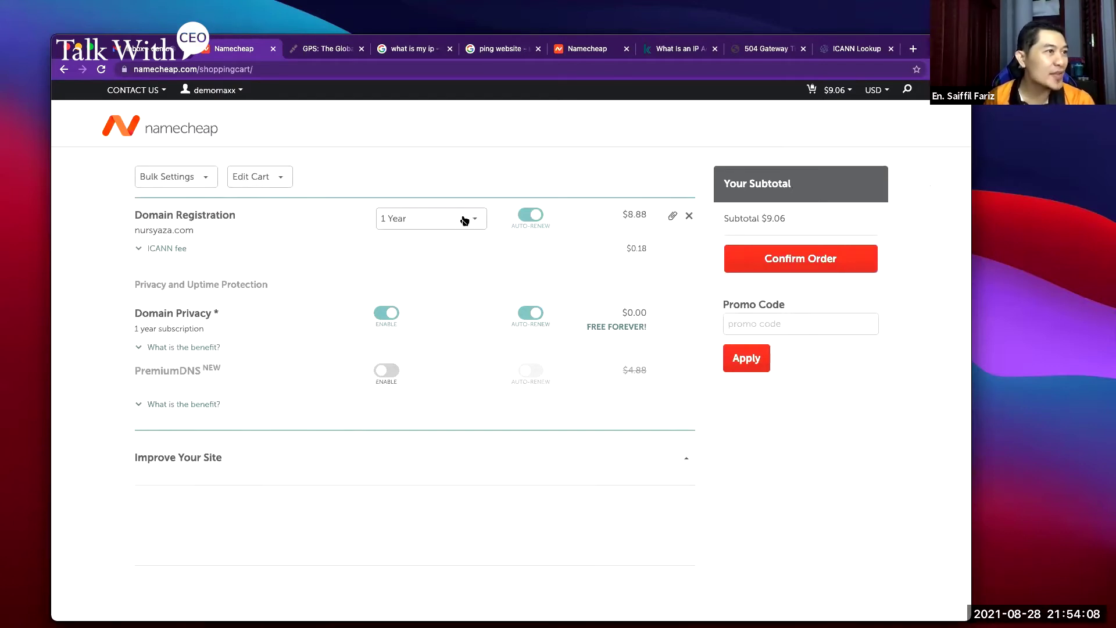
Step: Turn off Auto-Renew for the domain registration and keep the free Domain Privacy on
{"action": "left_click", "coordinate": [530, 215]}
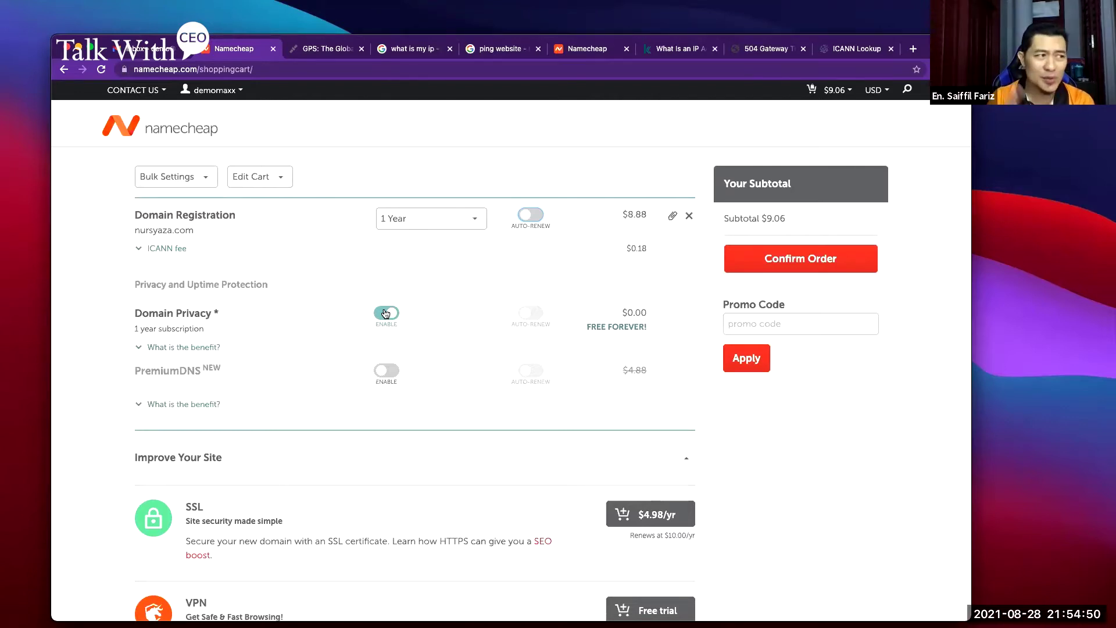
{"action": "left_click", "coordinate": [386, 313]}
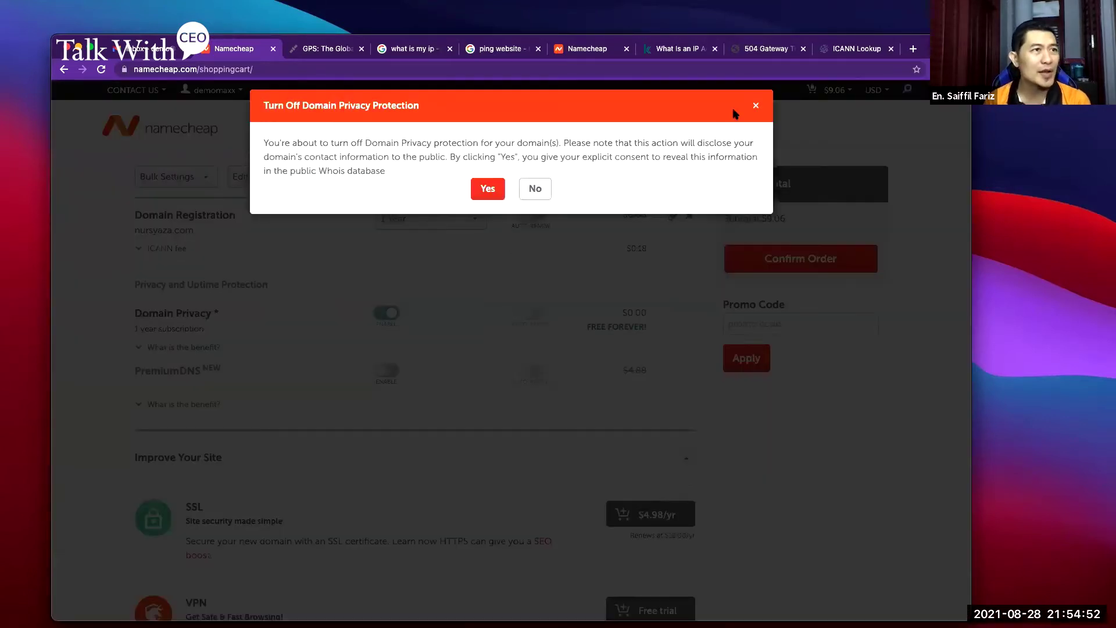
{"action": "left_click", "coordinate": [755, 105]}
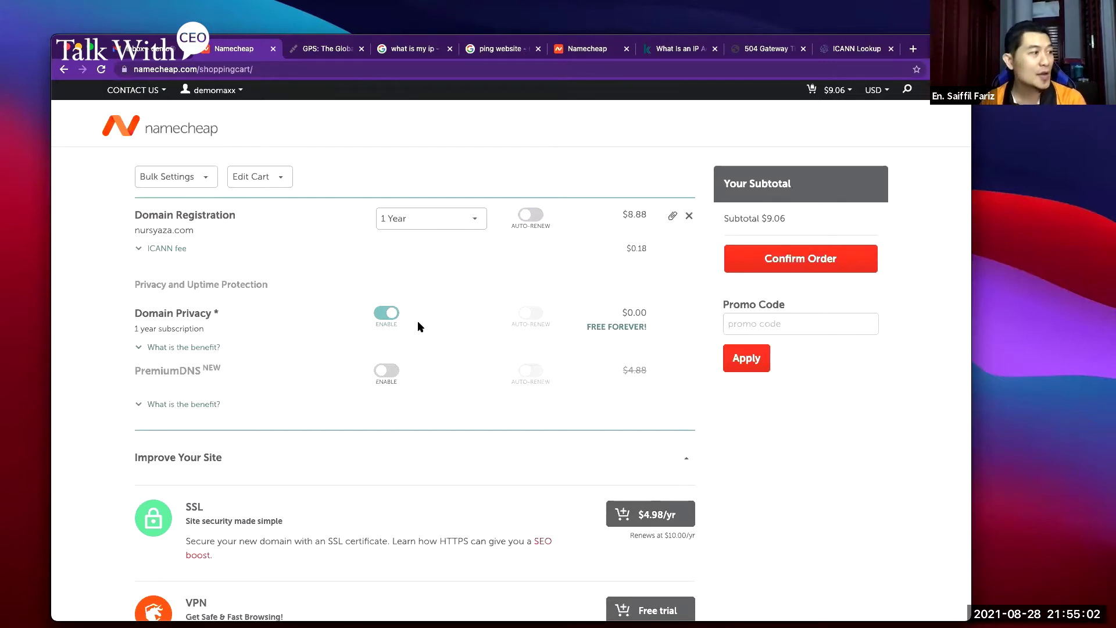
{"action": "scroll", "coordinate": [212, 325], "scroll_direction": "down", "scroll_amount": 2}
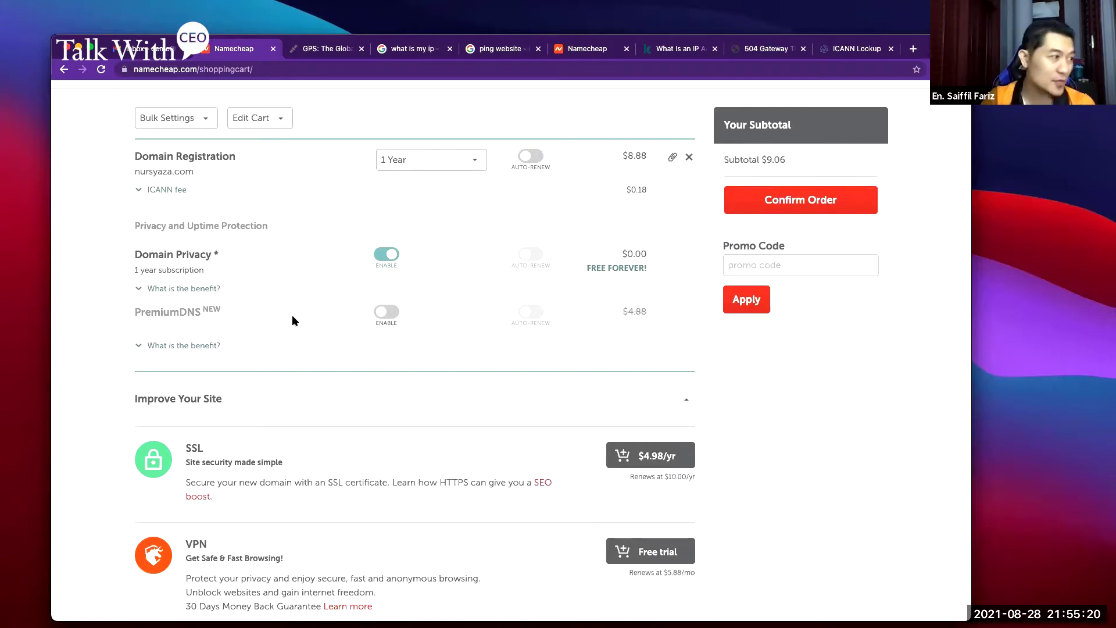
Step: Scroll through the Improve Your Site offers and view the site's connection security details
{"action": "scroll", "coordinate": [293, 309], "scroll_direction": "down", "scroll_amount": 3}
{"action": "scroll", "coordinate": [295, 295], "scroll_direction": "up", "scroll_amount": 4}
{"action": "scroll", "coordinate": [295, 295], "scroll_direction": "down", "scroll_amount": 2}
{"action": "scroll", "coordinate": [295, 296], "scroll_direction": "up", "scroll_amount": 2}
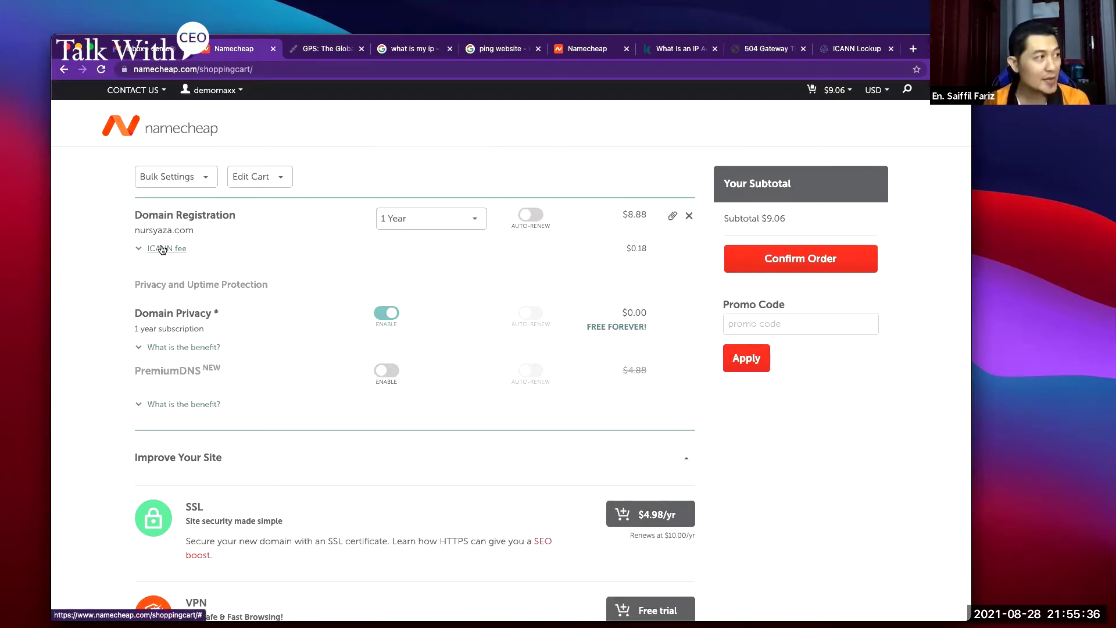
{"action": "scroll", "coordinate": [282, 285], "scroll_direction": "down", "scroll_amount": 5}
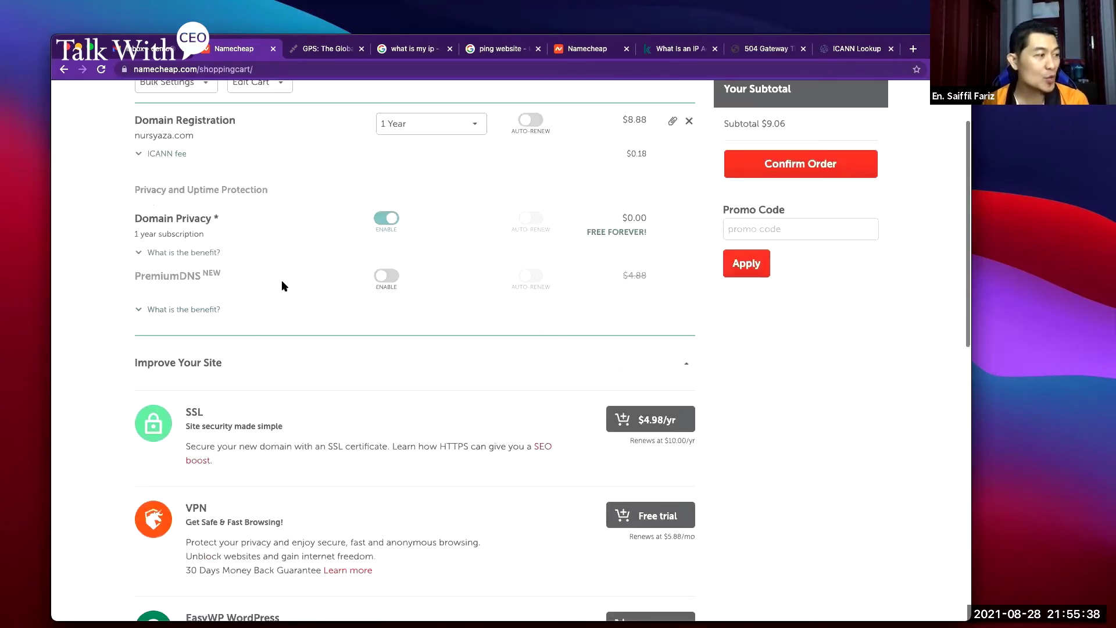
{"action": "scroll", "coordinate": [282, 286], "scroll_direction": "down", "scroll_amount": 3}
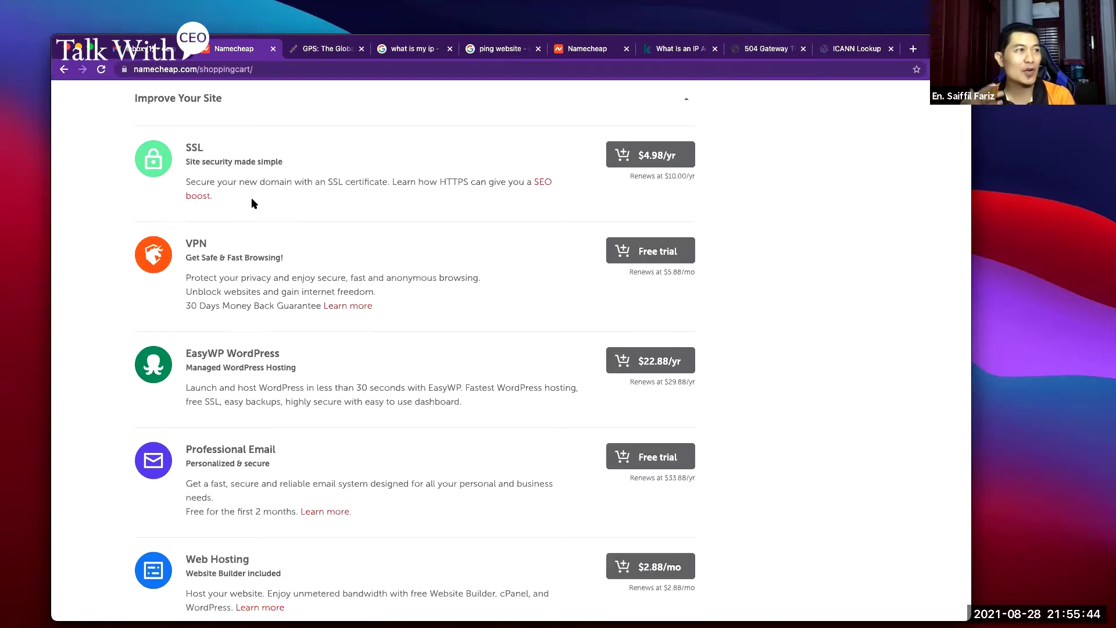
{"action": "left_click", "coordinate": [125, 70]}
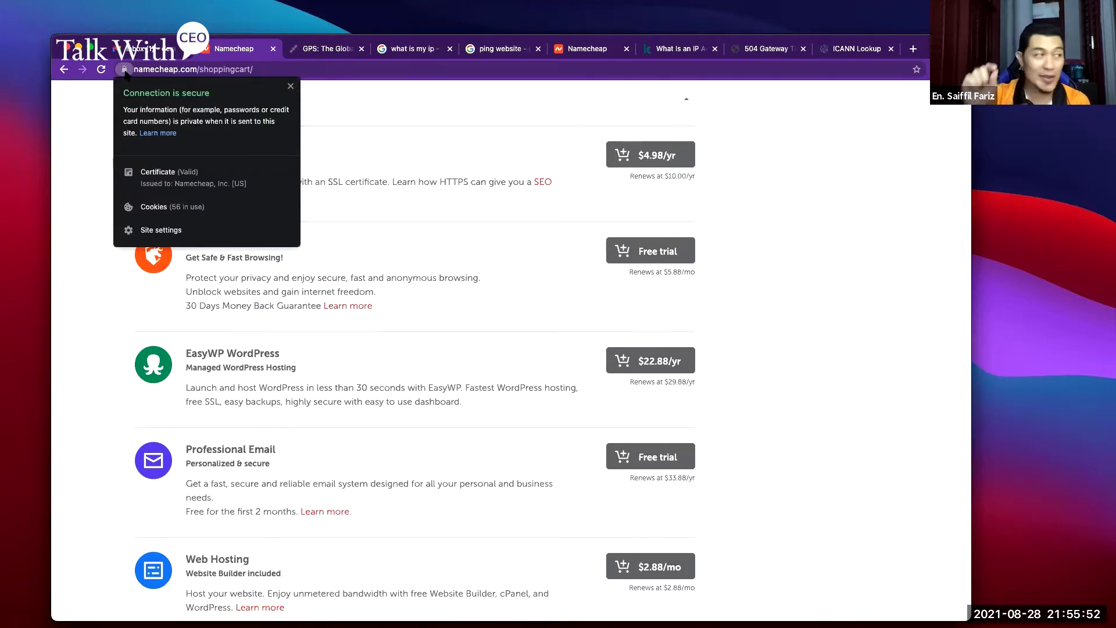
{"action": "left_click", "coordinate": [74, 134]}
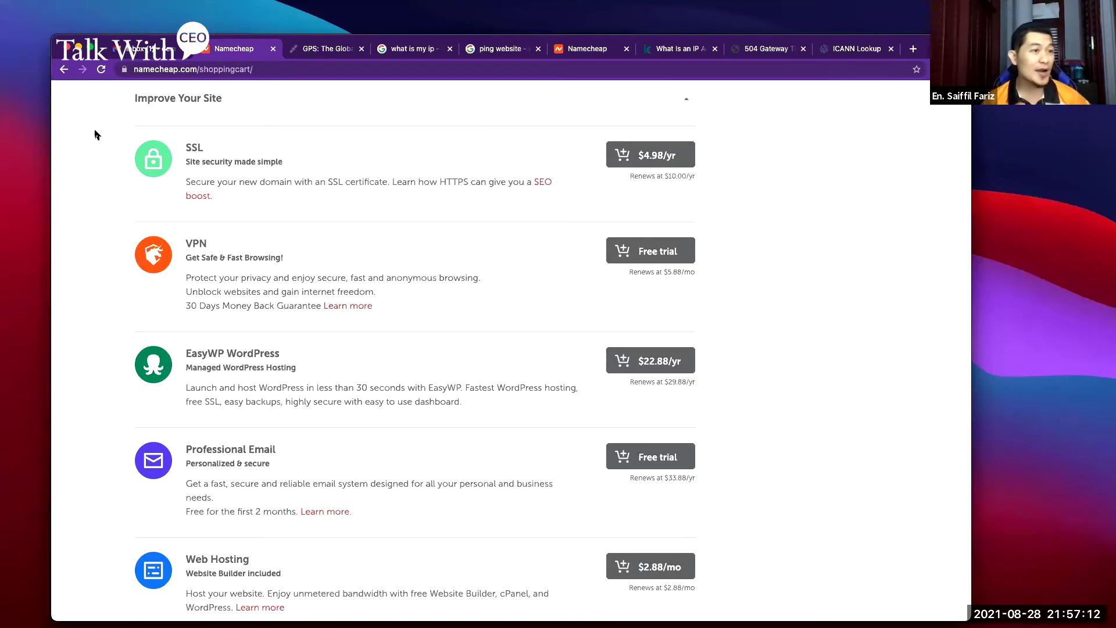
Step: Skip all add-on offers and confirm the order
{"action": "scroll", "coordinate": [142, 176], "scroll_direction": "down", "scroll_amount": 3}
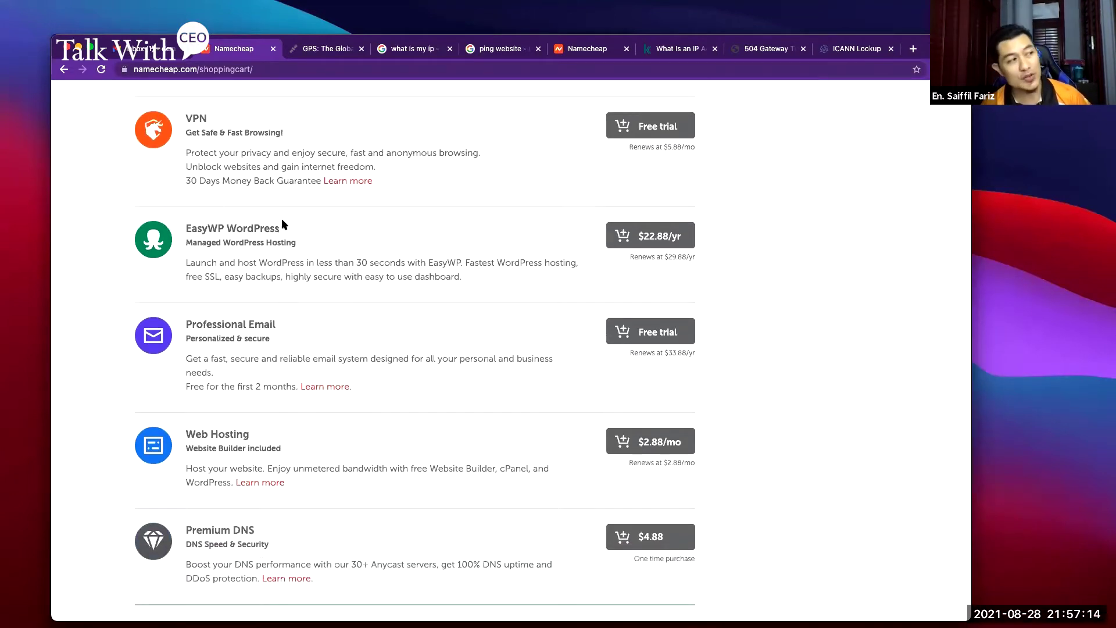
{"action": "scroll", "coordinate": [289, 224], "scroll_direction": "down", "scroll_amount": 4}
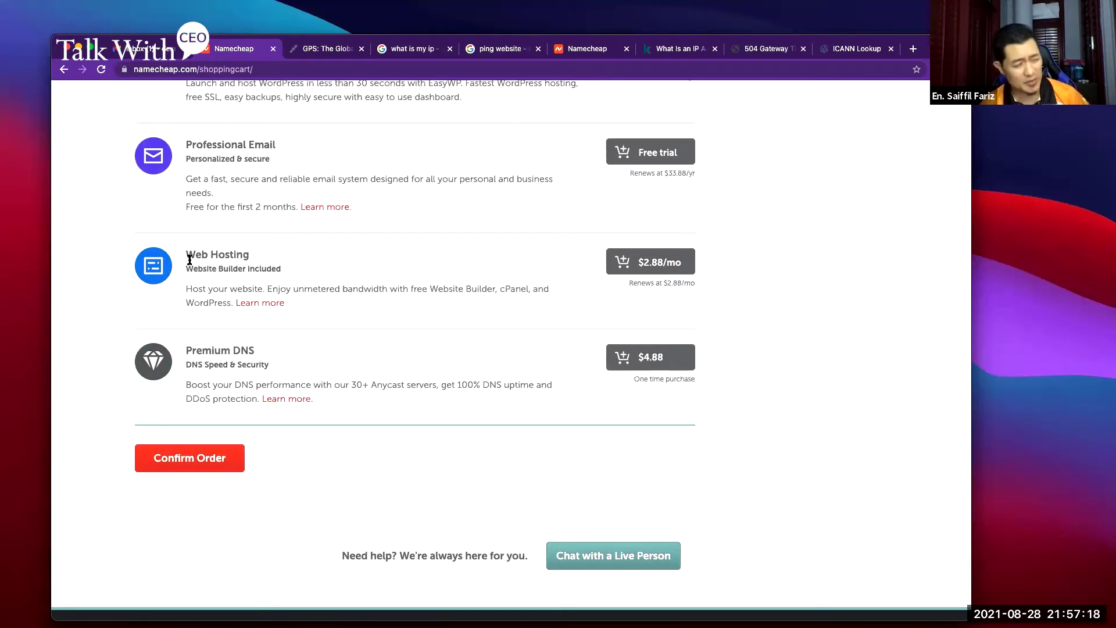
{"action": "scroll", "coordinate": [383, 301], "scroll_direction": "up", "scroll_amount": 15}
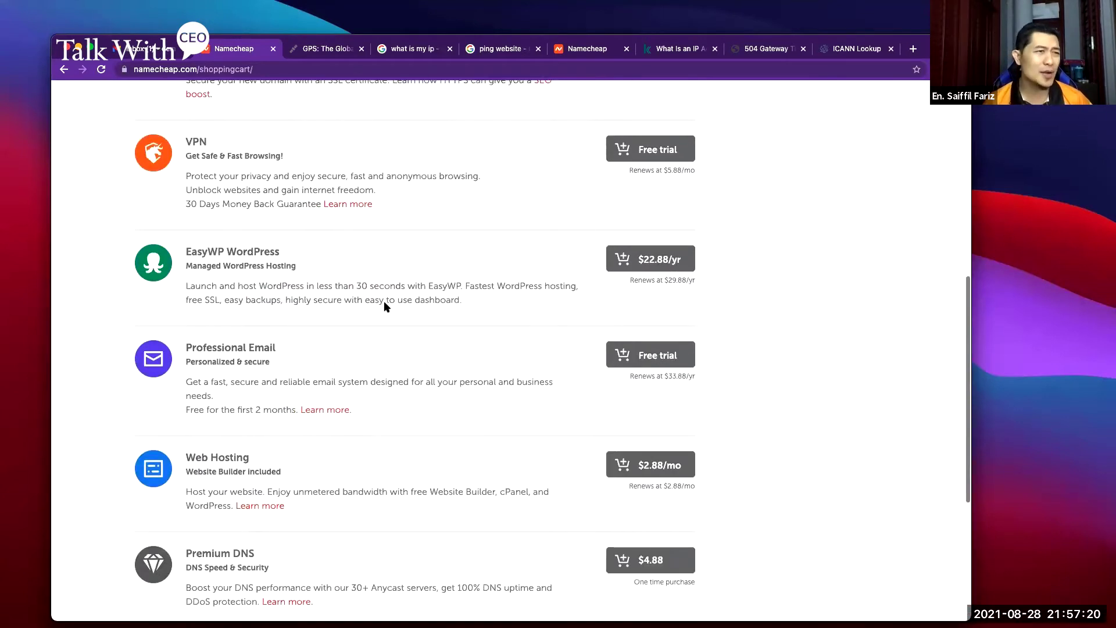
{"action": "scroll", "coordinate": [346, 298], "scroll_direction": "down", "scroll_amount": 15}
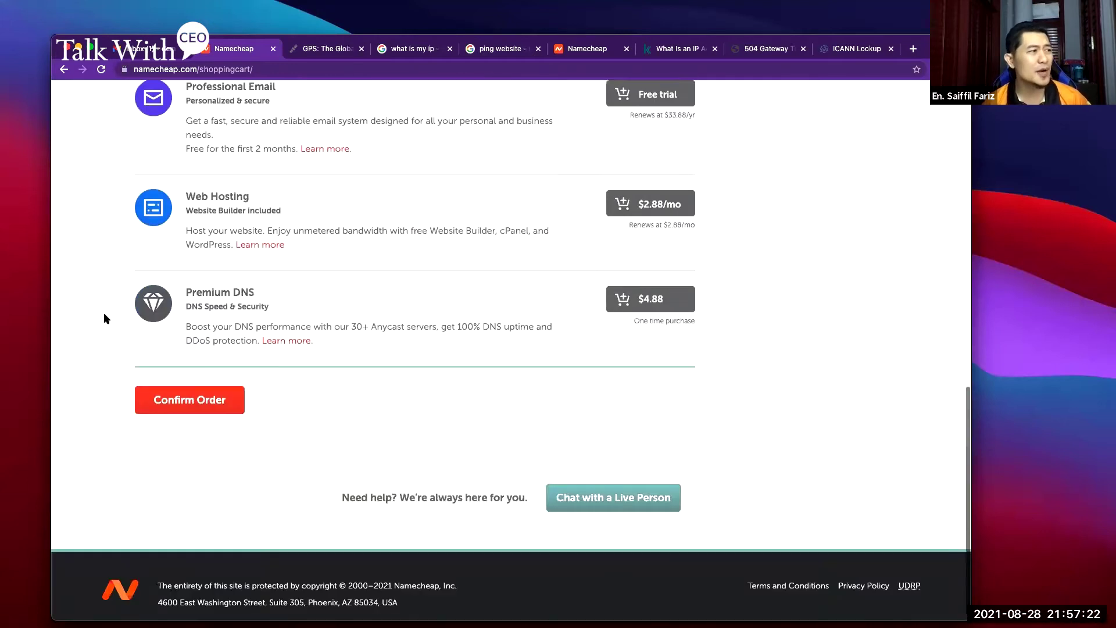
{"action": "scroll", "coordinate": [104, 314], "scroll_direction": "up", "scroll_amount": 10}
{"action": "scroll", "coordinate": [105, 311], "scroll_direction": "down", "scroll_amount": 6}
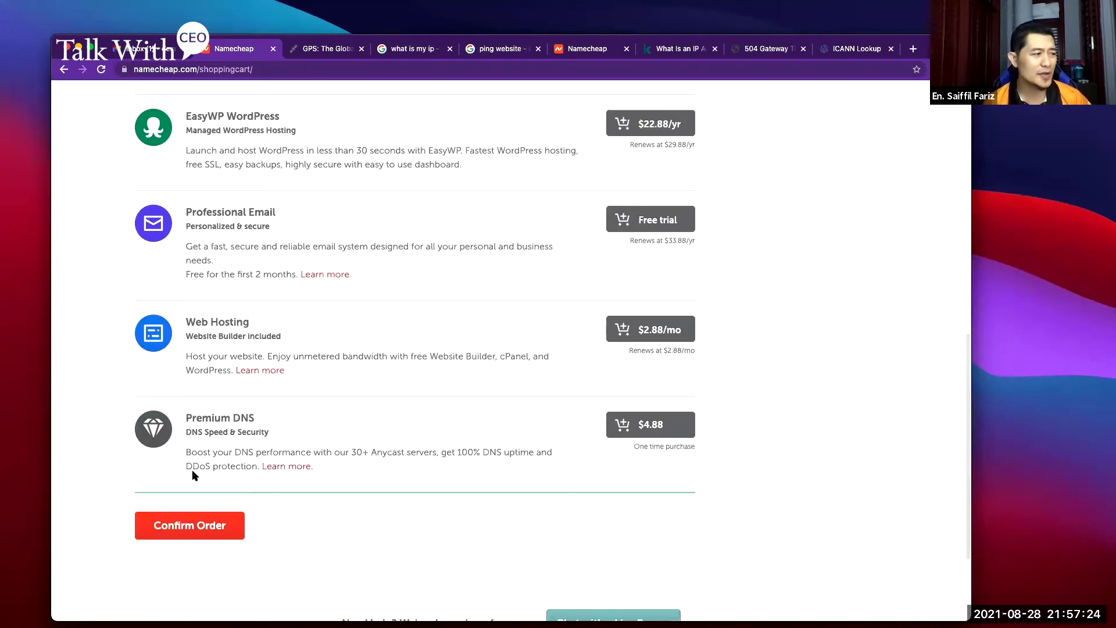
{"action": "left_click", "coordinate": [210, 520]}
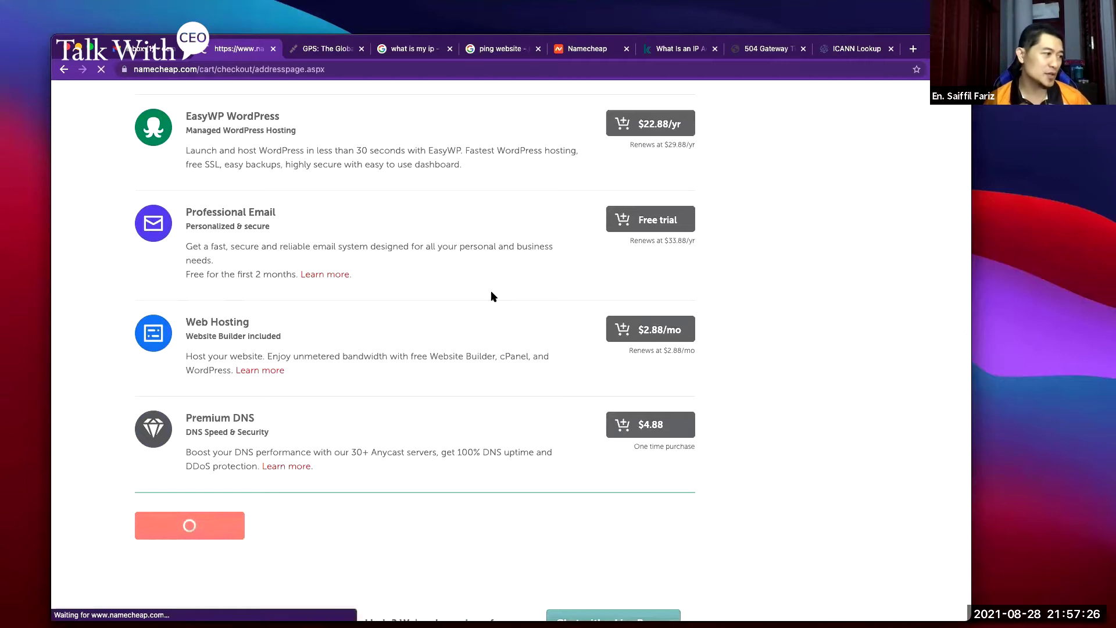
Step: Mark the registration as not being on behalf of a company
{"action": "scroll", "coordinate": [240, 232], "scroll_direction": "down", "scroll_amount": 3}
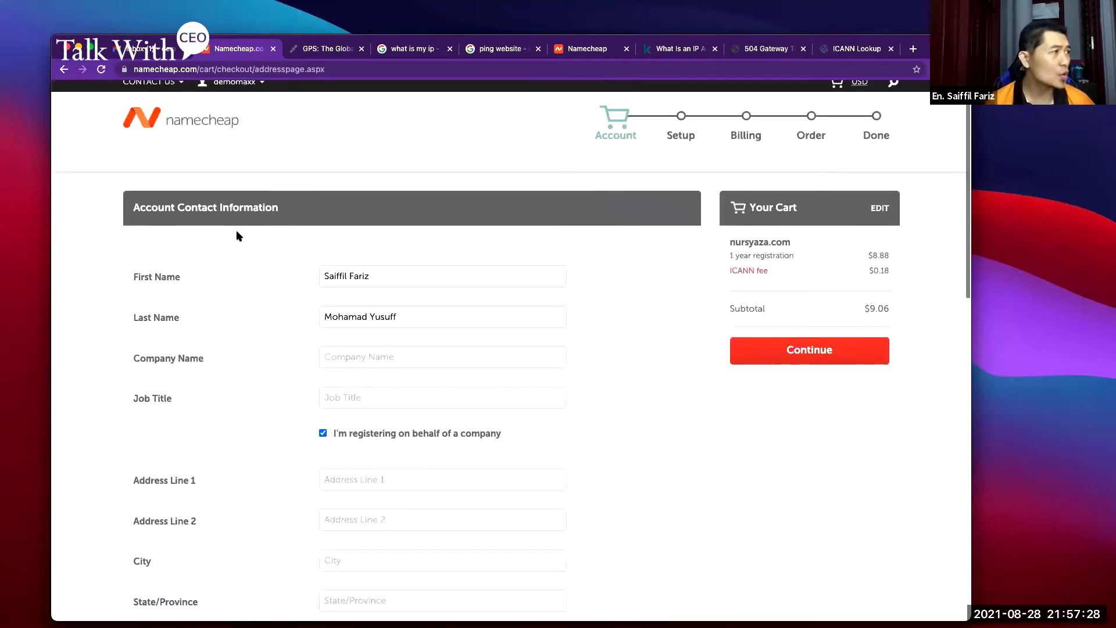
{"action": "left_click", "coordinate": [395, 180]}
{"action": "left_click", "coordinate": [410, 228]}
{"action": "scroll", "coordinate": [242, 299], "scroll_direction": "down", "scroll_amount": 2}
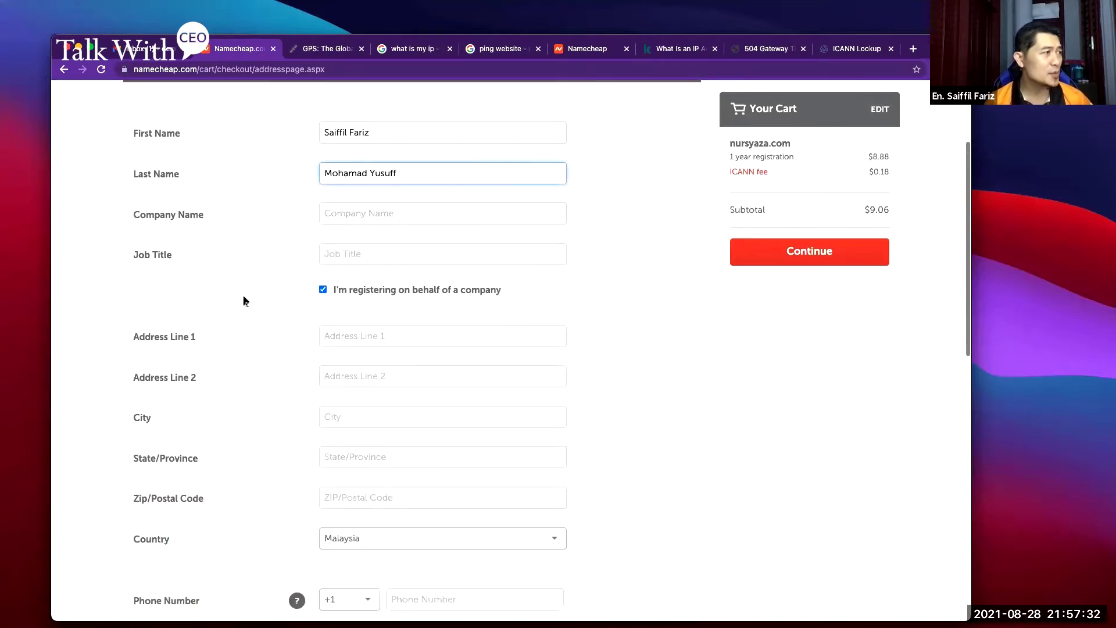
{"action": "left_click", "coordinate": [323, 266]}
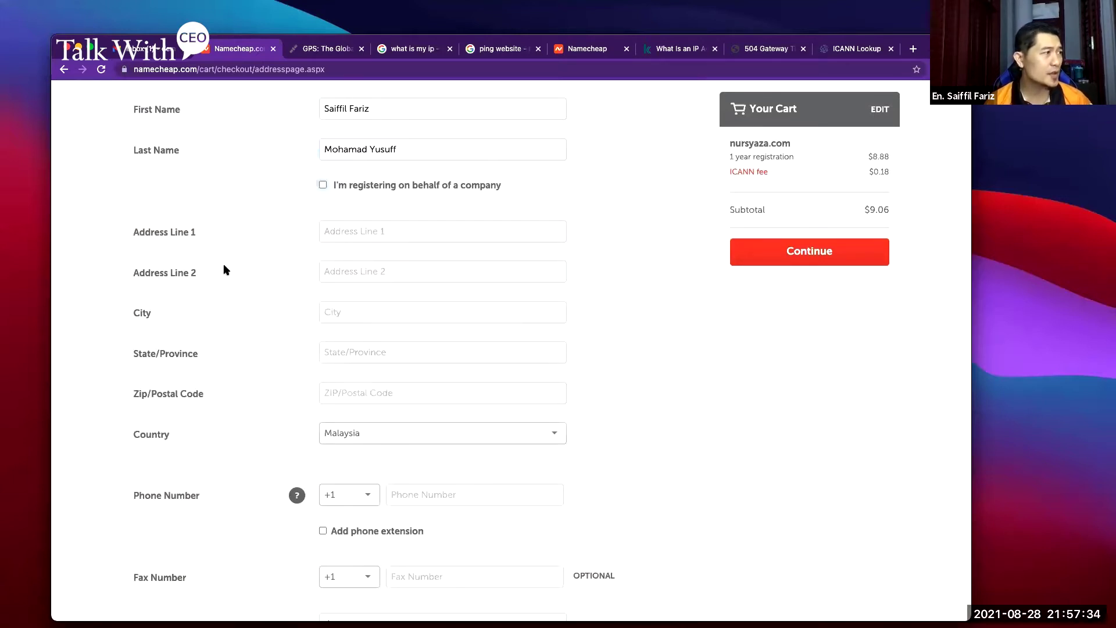
{"action": "scroll", "coordinate": [227, 269], "scroll_direction": "up", "scroll_amount": 2}
{"action": "scroll", "coordinate": [226, 269], "scroll_direction": "down", "scroll_amount": 8}
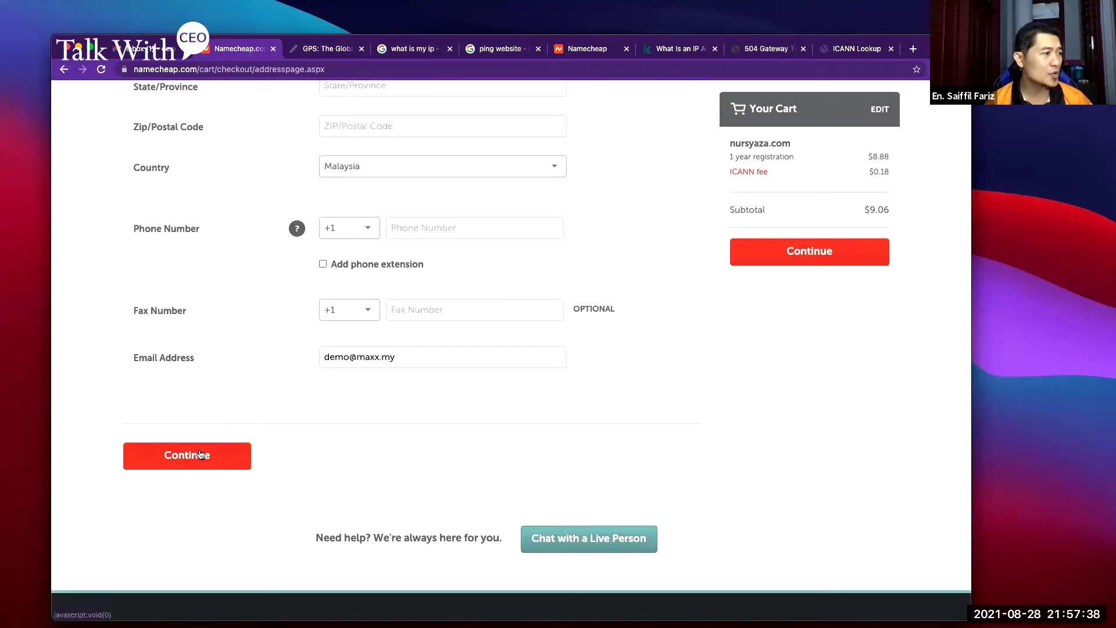
{"action": "scroll", "coordinate": [271, 334], "scroll_direction": "down", "scroll_amount": 3}
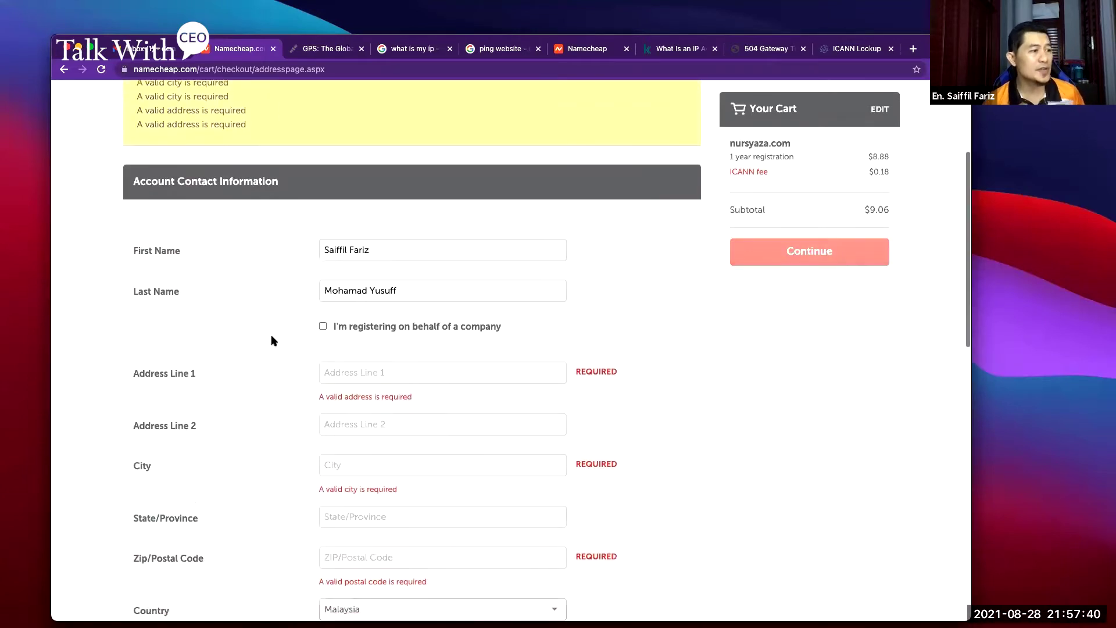
Step: Fill in both address lines, city, state and postcode in the contact form
{"action": "left_click", "coordinate": [385, 387]}
{"action": "scroll", "coordinate": [219, 368], "scroll_direction": "down", "scroll_amount": 2}
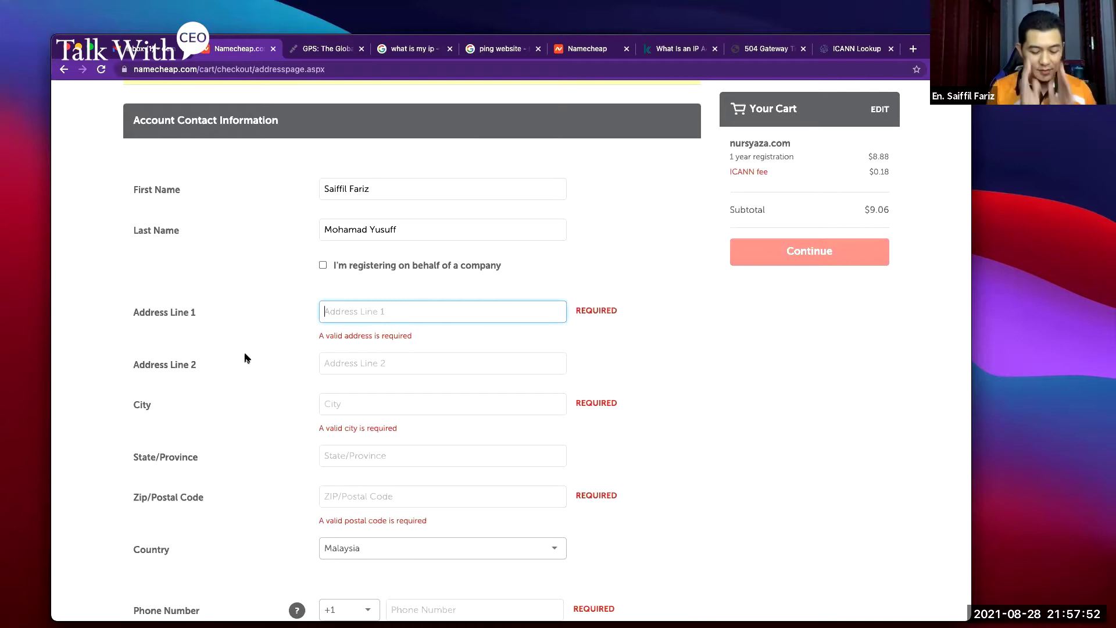
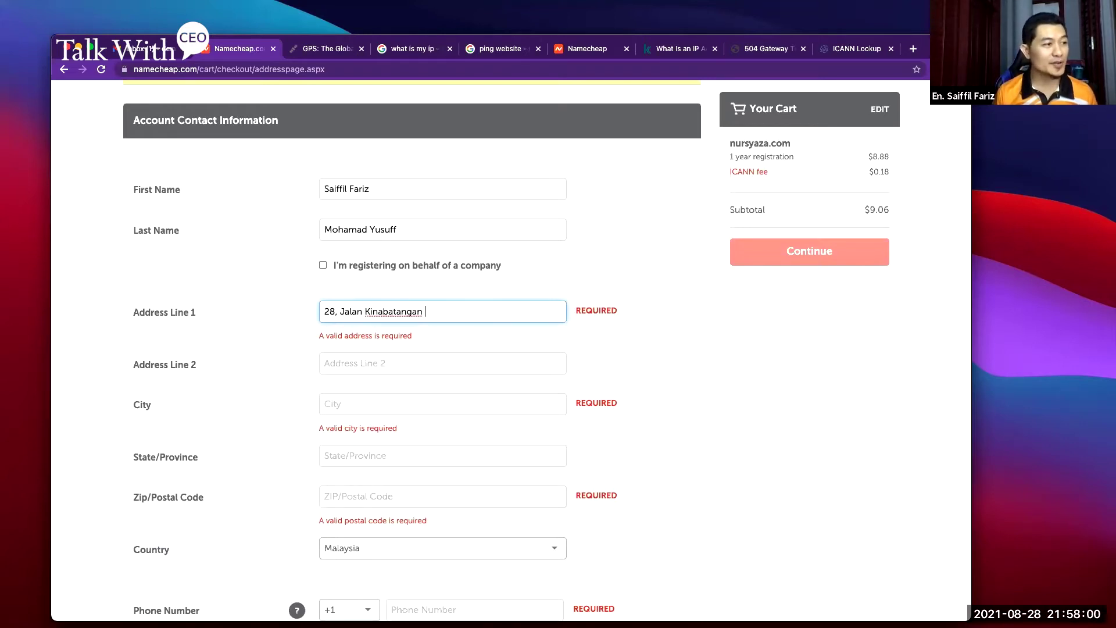
{"action": "left_click", "coordinate": [442, 362]}
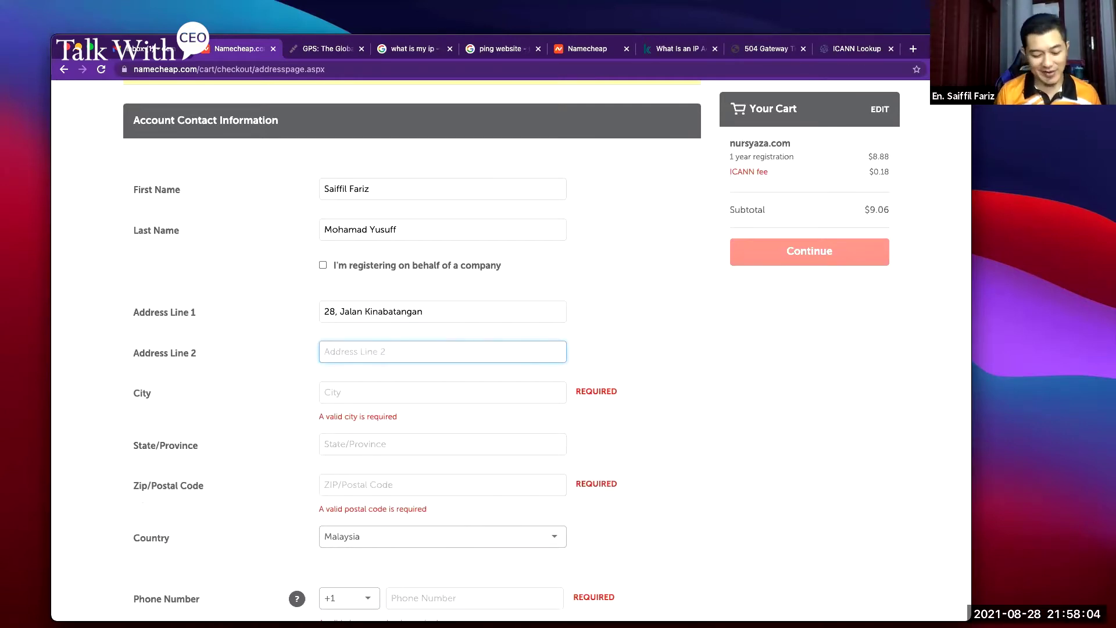
{"action": "type", "text": "Gombak"}
{"action": "key", "text": "Tab"}
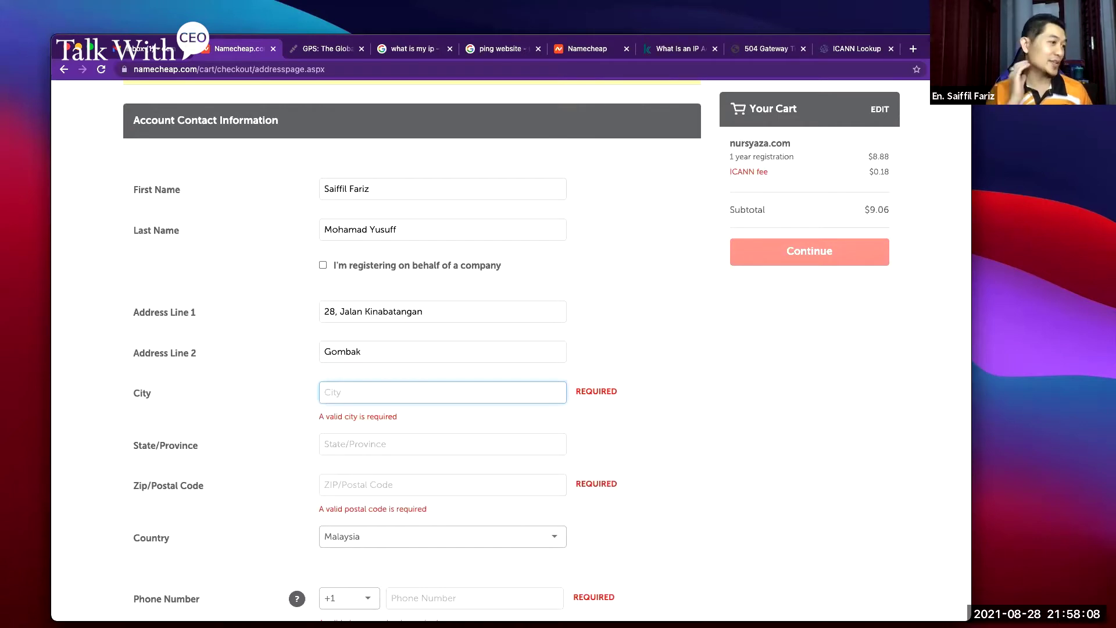
{"action": "type", "text": "Gombak"}
{"action": "left_click", "coordinate": [352, 437]}
{"action": "type", "text": "Selangor"}
{"action": "key", "text": "Tab"}
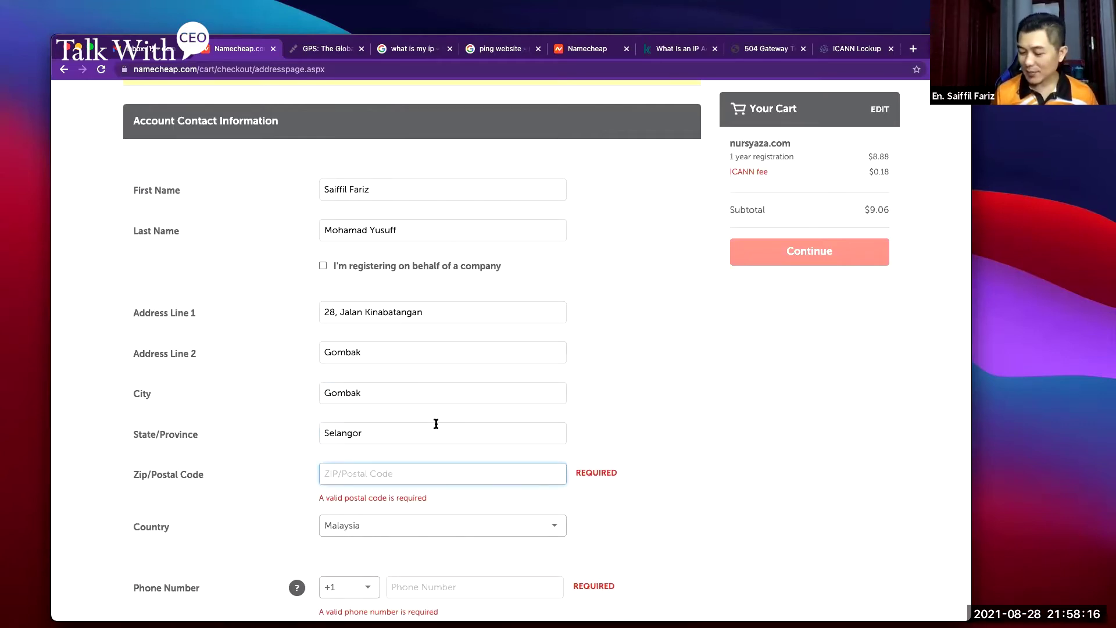
{"action": "type", "text": "45678"}
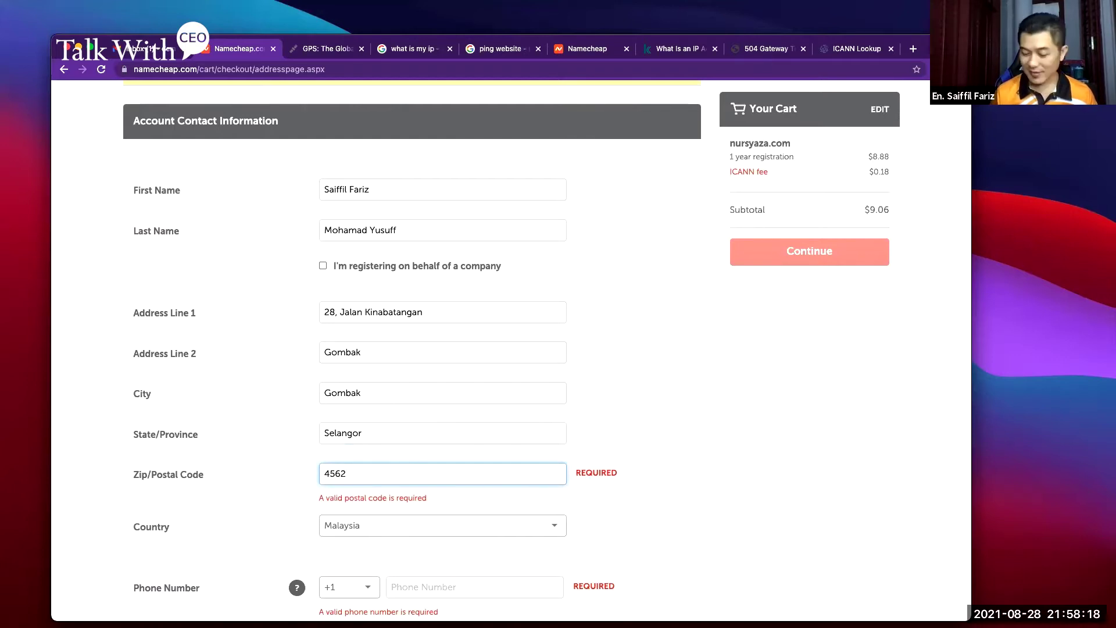
Step: Set the phone country code to +60 and enter the phone number
{"action": "right_click", "coordinate": [505, 433]}
{"action": "left_click", "coordinate": [244, 374]}
{"action": "scroll", "coordinate": [256, 366], "scroll_direction": "down", "scroll_amount": 5}
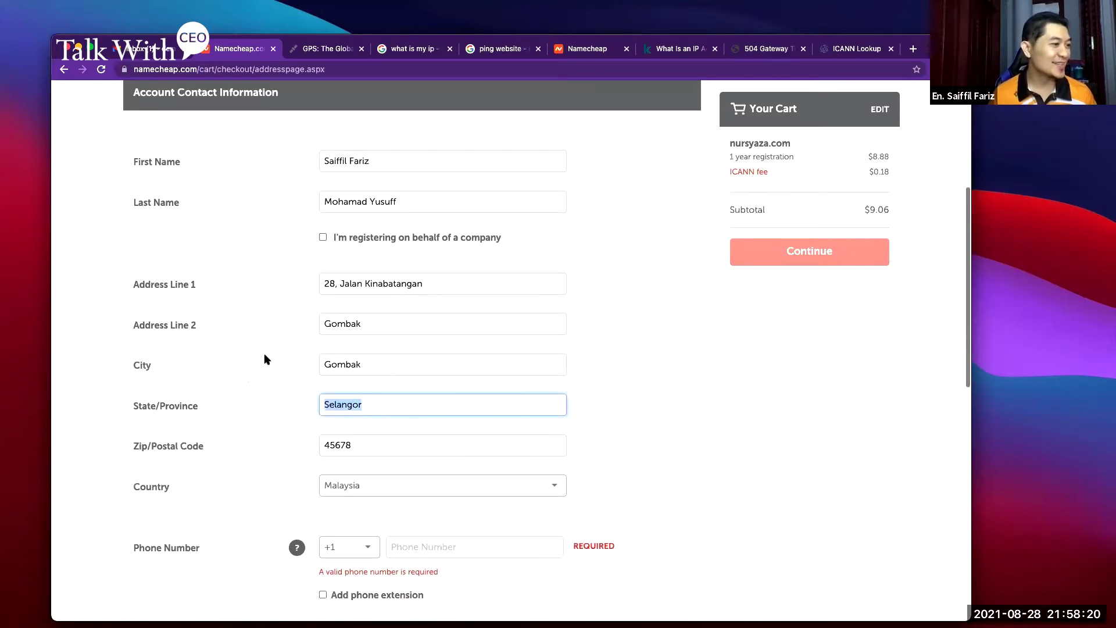
{"action": "scroll", "coordinate": [267, 361], "scroll_direction": "down", "scroll_amount": 2}
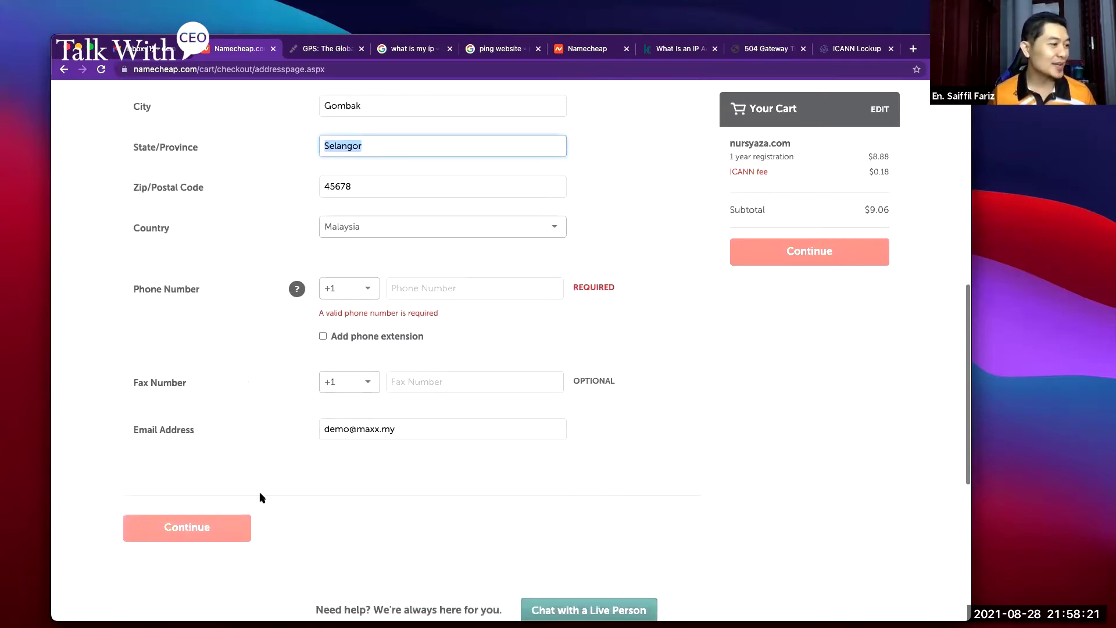
{"action": "left_click", "coordinate": [362, 296]}
{"action": "left_click", "coordinate": [359, 293]}
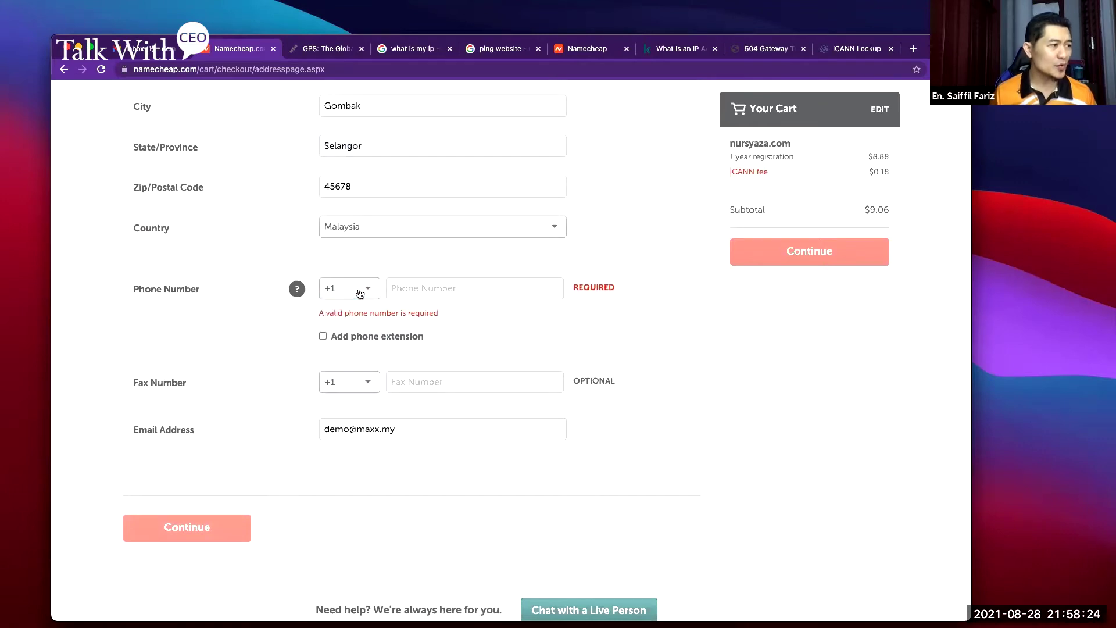
{"action": "left_click", "coordinate": [359, 294]}
{"action": "key", "text": "super+a"}
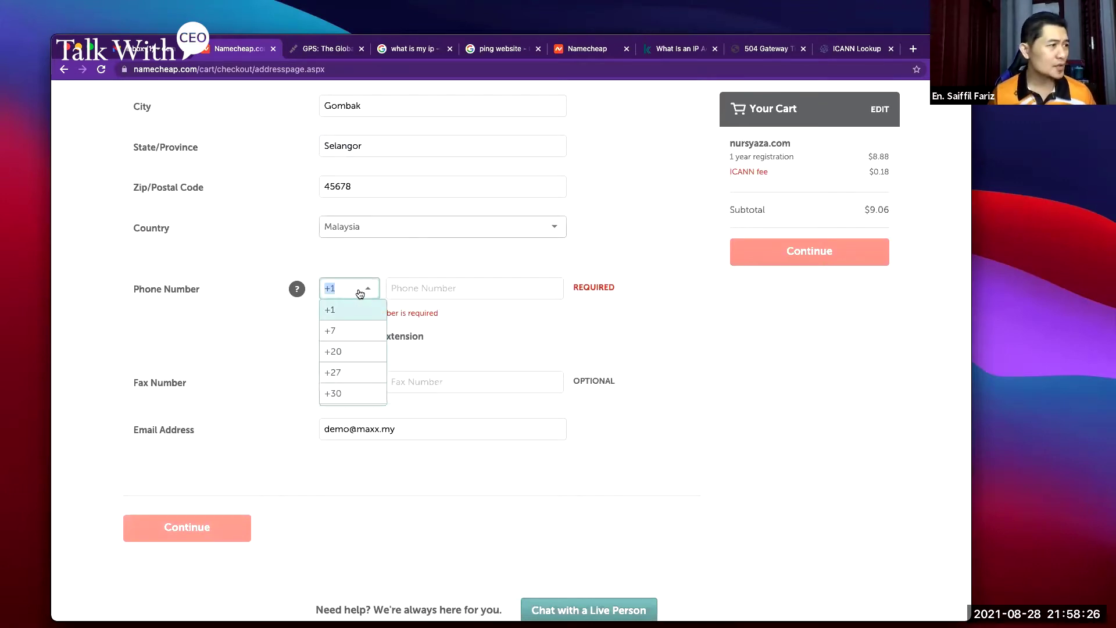
{"action": "scroll", "coordinate": [362, 314], "scroll_direction": "down", "scroll_amount": 15}
{"action": "scroll", "coordinate": [361, 322], "scroll_direction": "up", "scroll_amount": 5}
{"action": "left_click", "coordinate": [362, 305]}
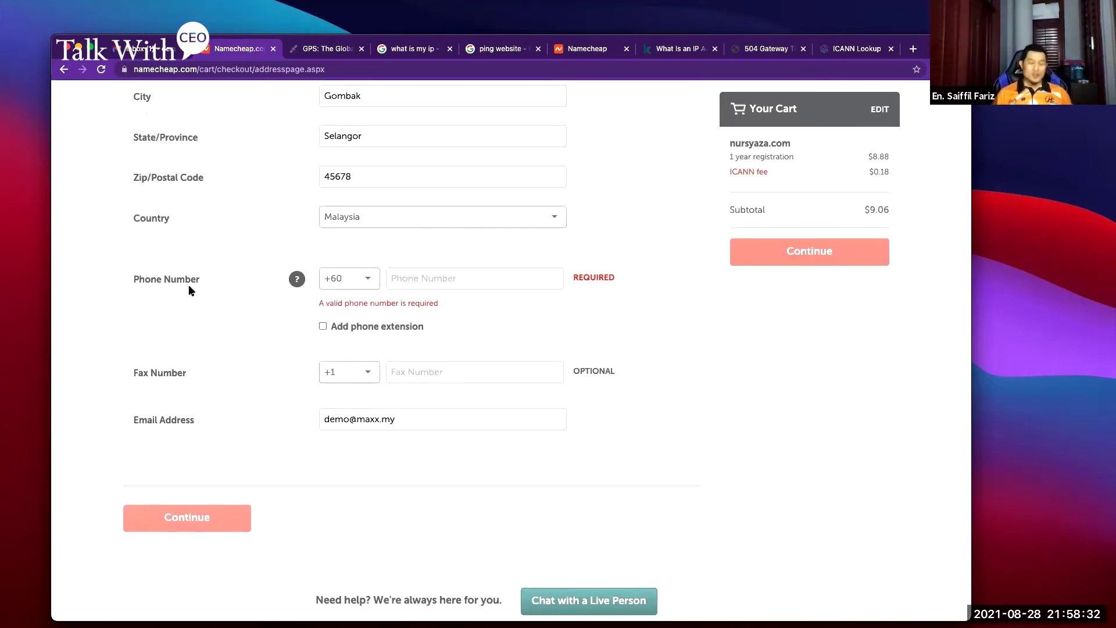
{"action": "left_click", "coordinate": [415, 274]}
{"action": "type", "text": "12345678"}
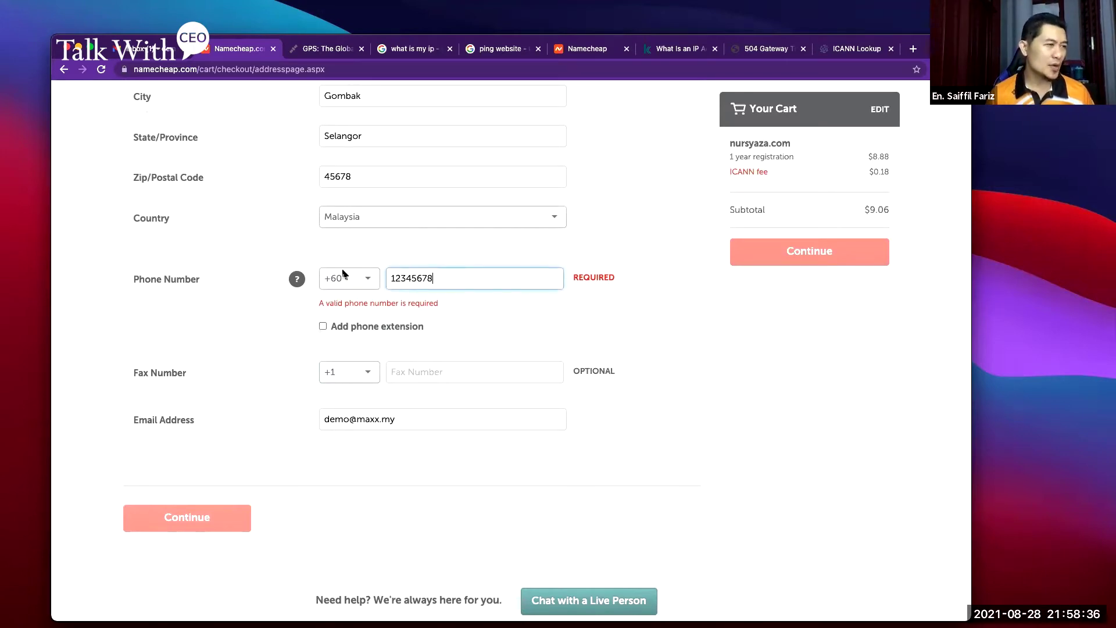
{"action": "scroll", "coordinate": [297, 269], "scroll_direction": "down", "scroll_amount": 1}
{"action": "left_click", "coordinate": [253, 266]}
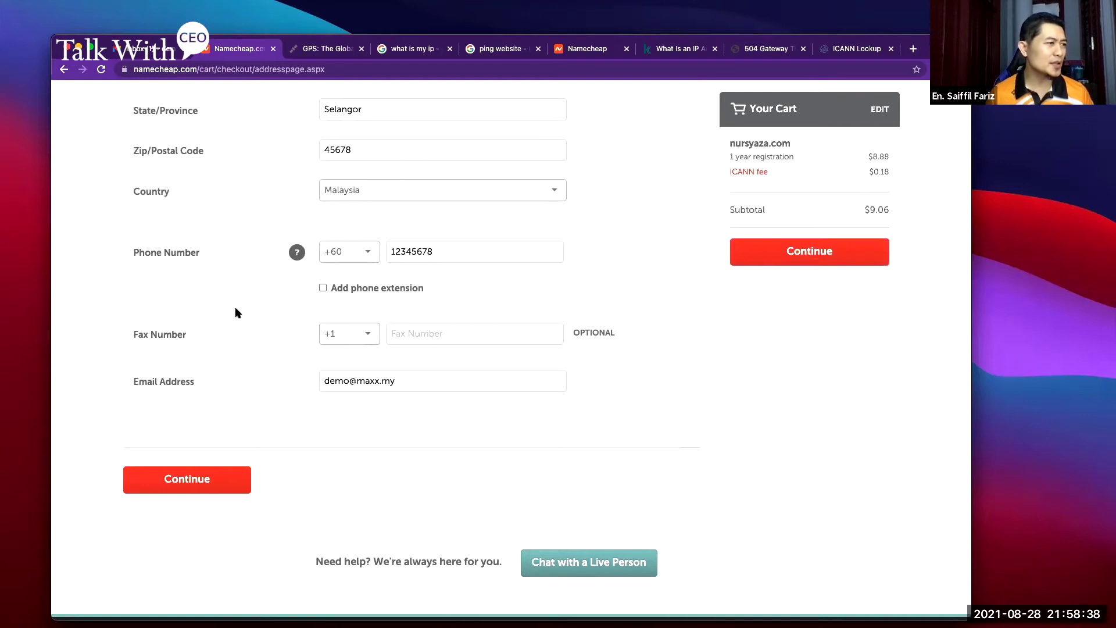
Step: Continue to the Whois step and check all four contacts use the account details, privacy on
{"action": "left_click", "coordinate": [189, 485]}
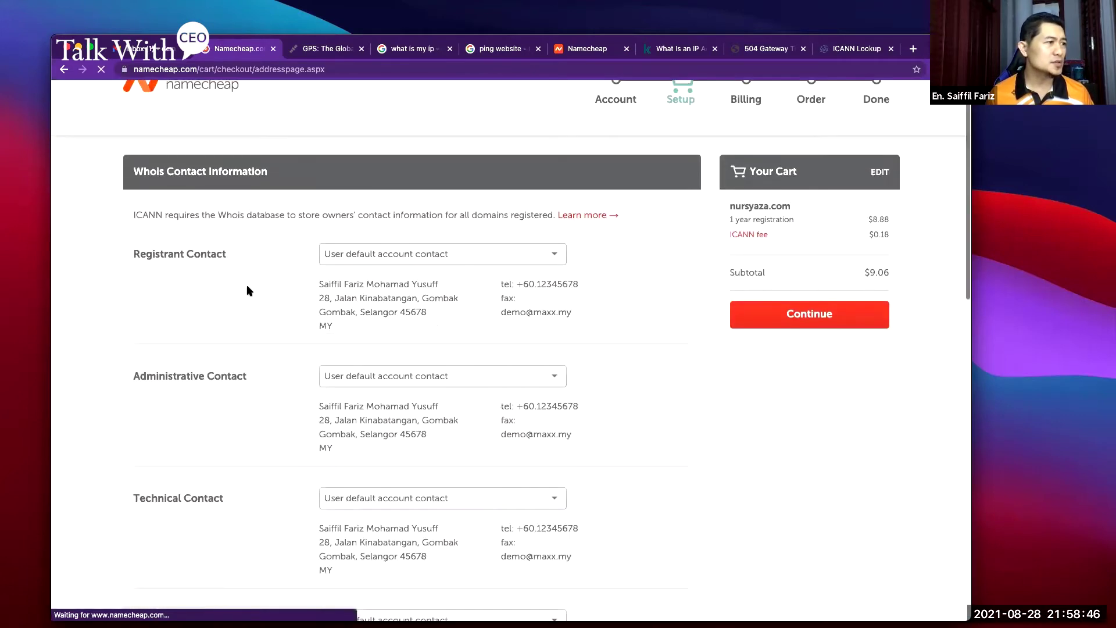
{"action": "scroll", "coordinate": [247, 290], "scroll_direction": "down", "scroll_amount": 7}
{"action": "scroll", "coordinate": [247, 291], "scroll_direction": "up", "scroll_amount": 5}
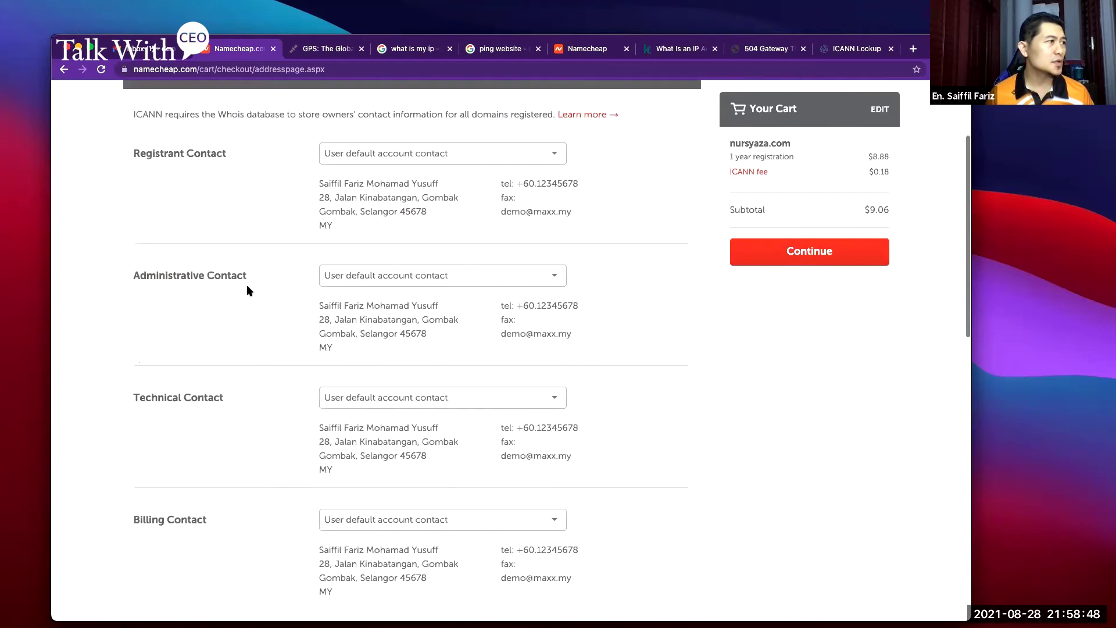
{"action": "left_click_drag", "start_coordinate": [132, 155], "coordinate": [310, 158]}
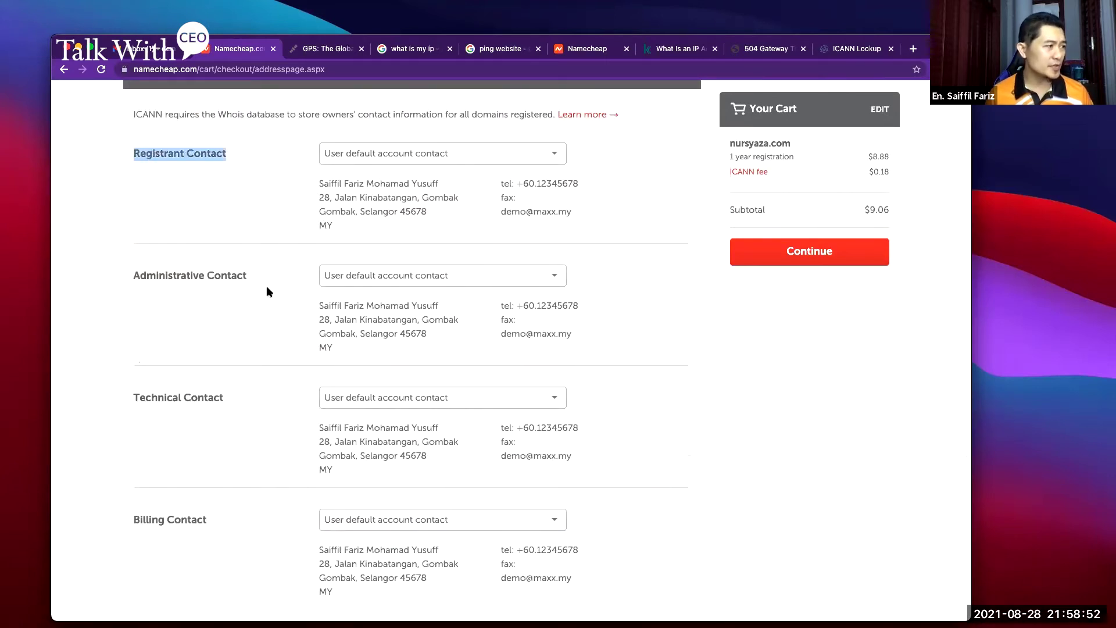
{"action": "scroll", "coordinate": [267, 290], "scroll_direction": "down", "scroll_amount": 7}
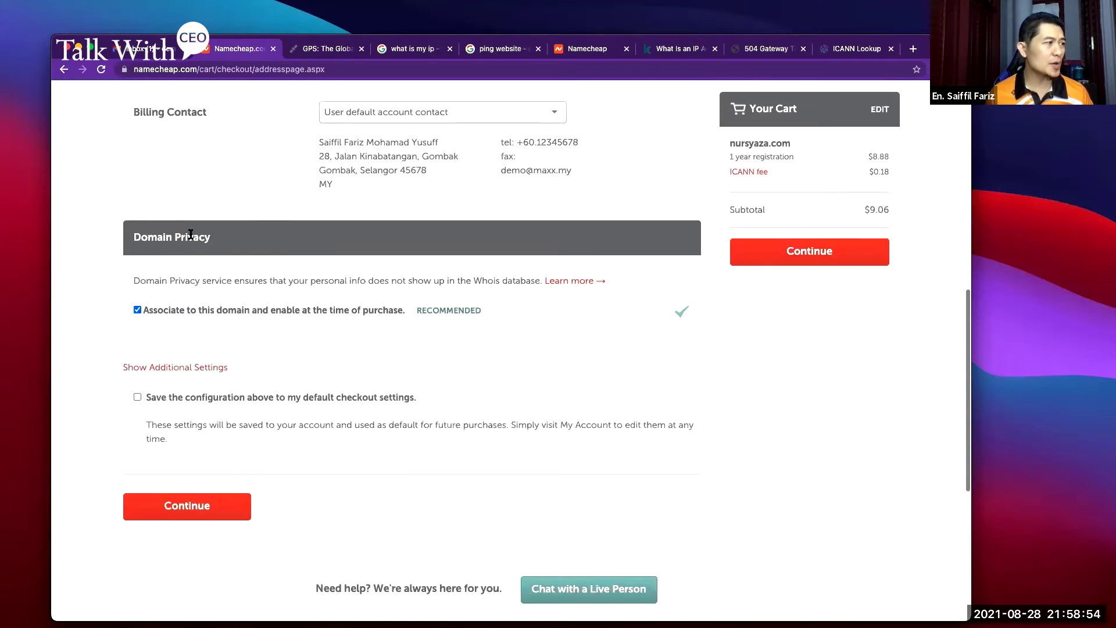
Step: Ping nursyaza.com twice in Terminal, getting Unknown host, then return to the Chrome checkout
{"action": "mouse_move", "coordinate": [576, 619]}
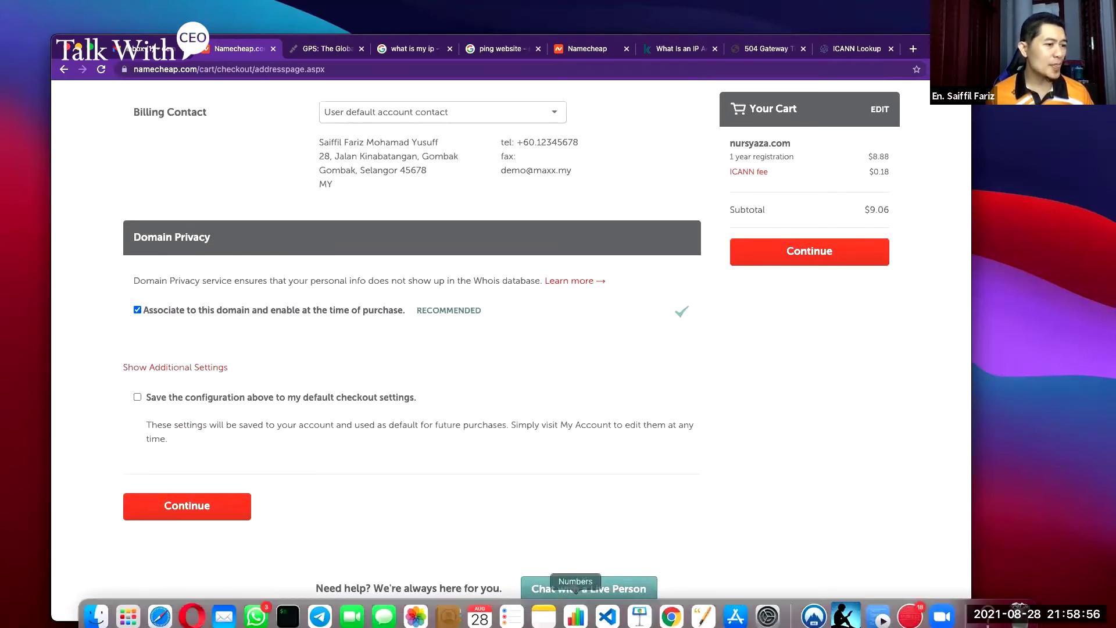
{"action": "left_click", "coordinate": [287, 614]}
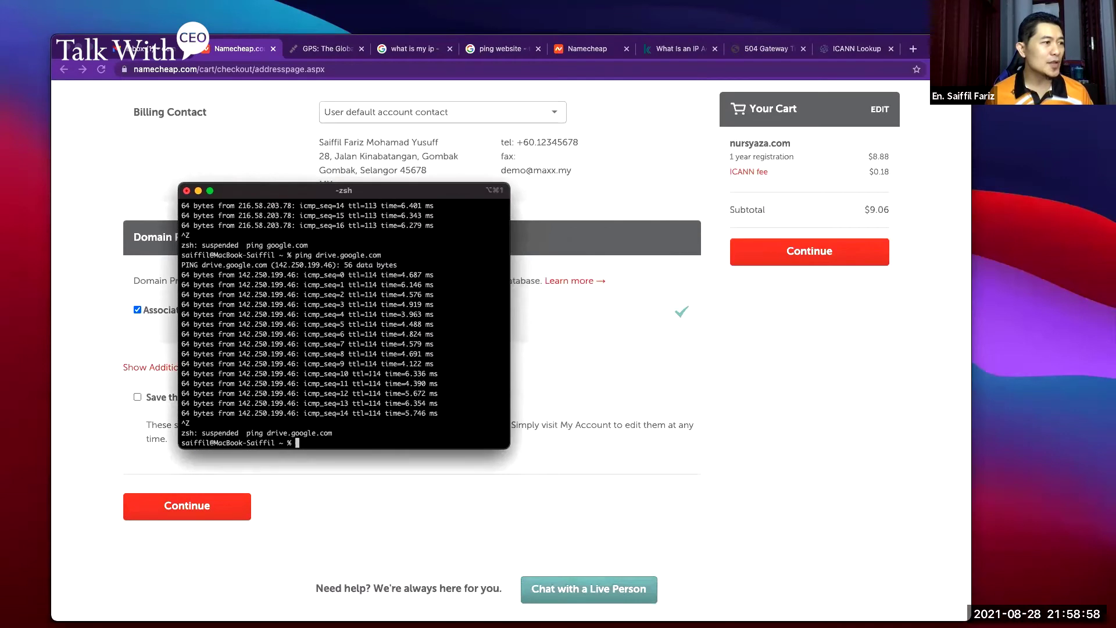
{"action": "type", "text": "pi"}
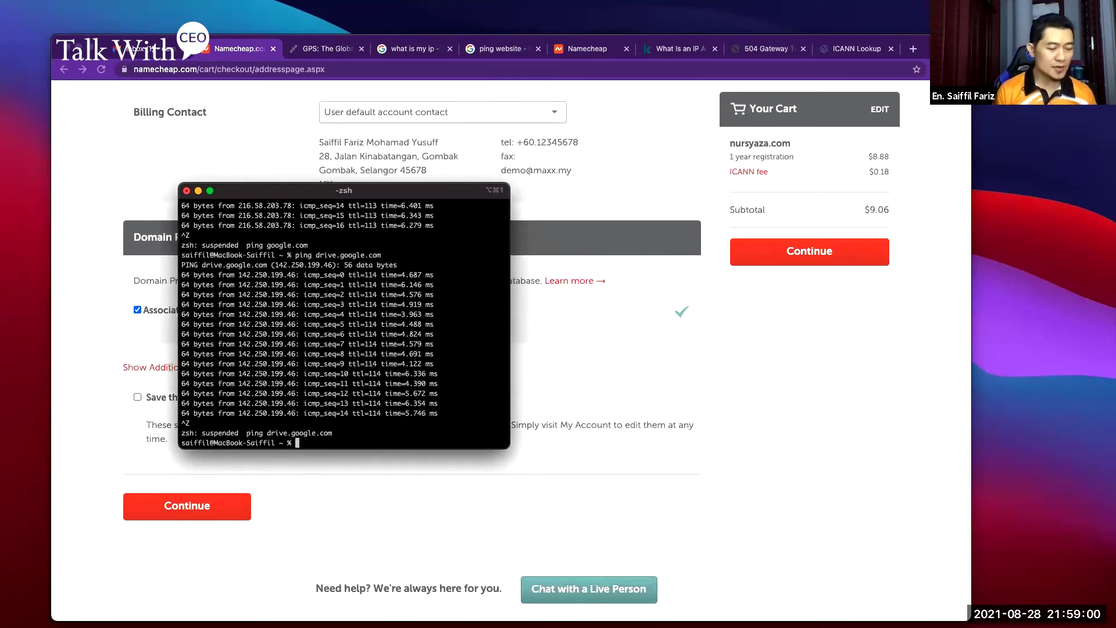
{"action": "type", "text": "ng nursya"}
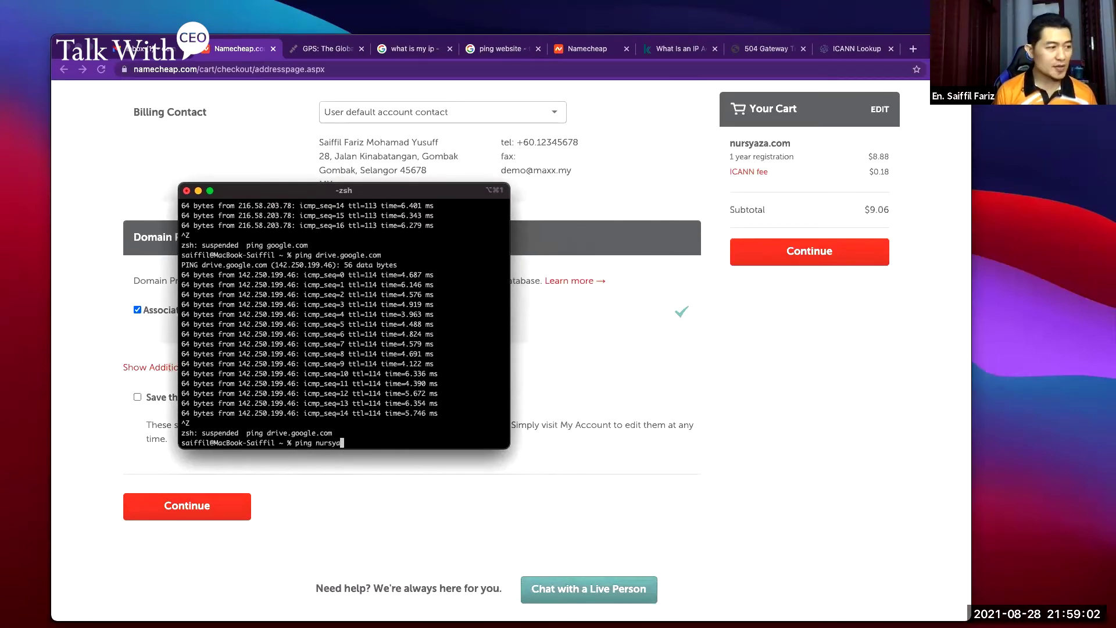
{"action": "type", "text": "za.com"}
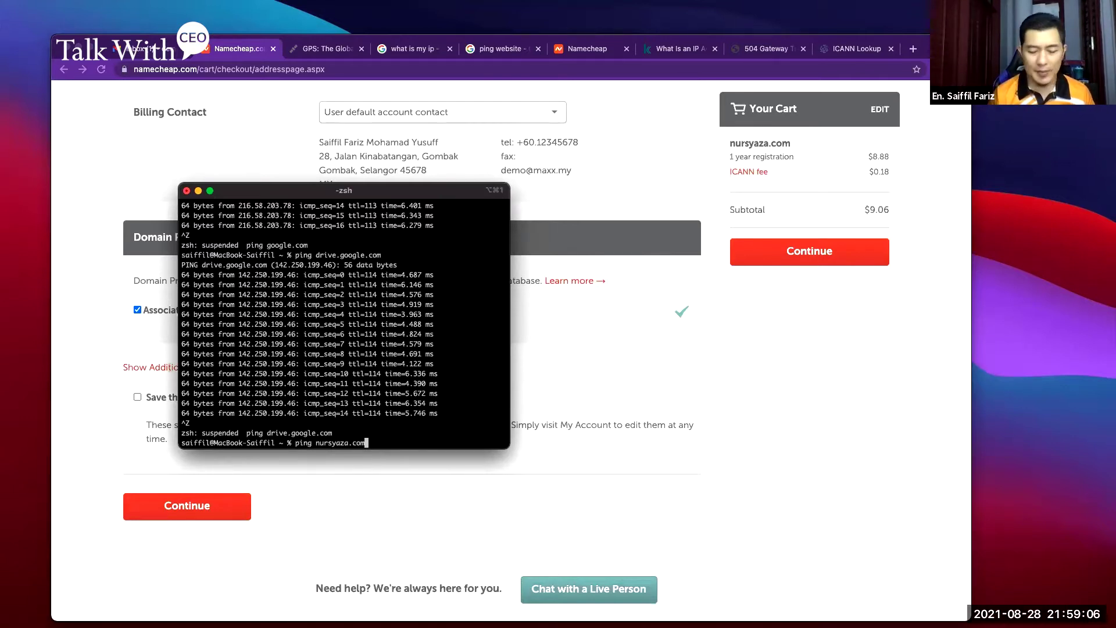
{"action": "key", "text": "Return"}
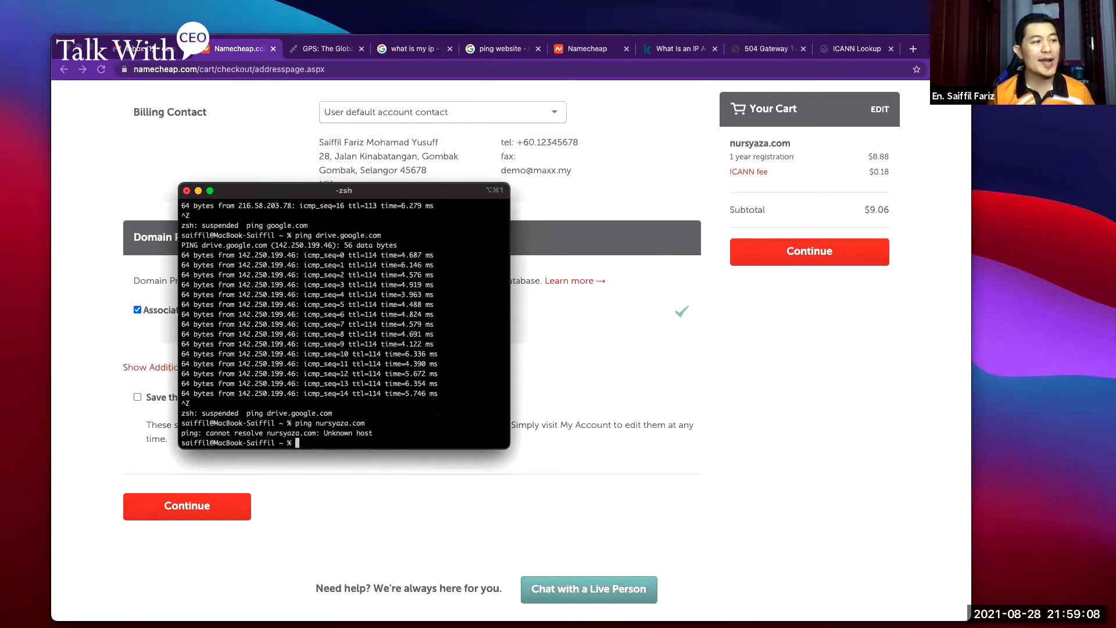
{"action": "key", "text": "Up"}
{"action": "key", "text": "Return"}
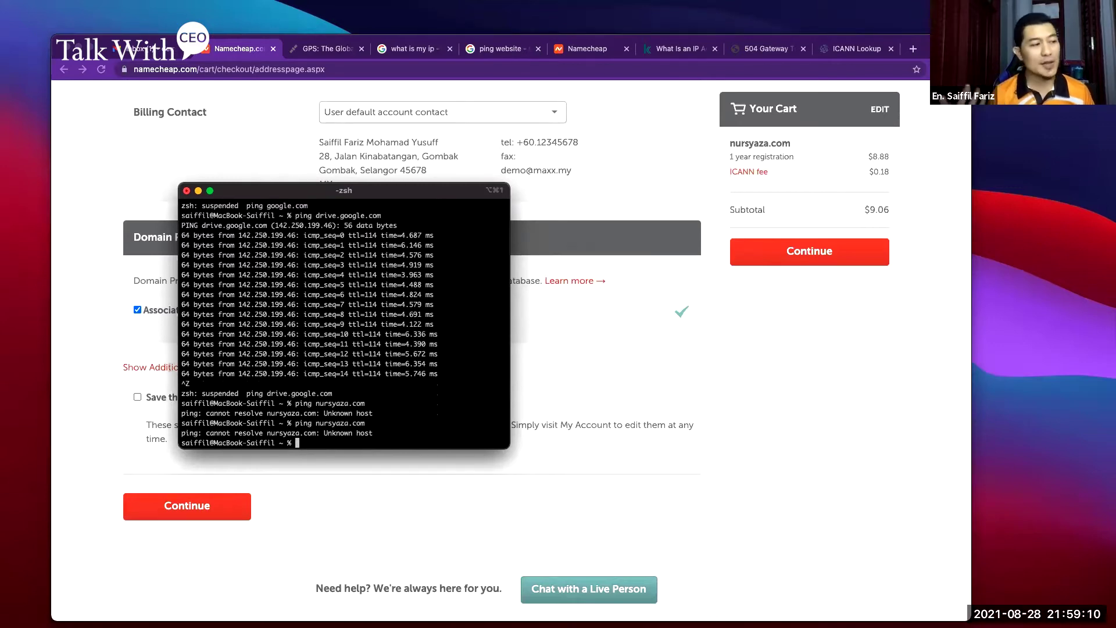
{"action": "left_click", "coordinate": [88, 350]}
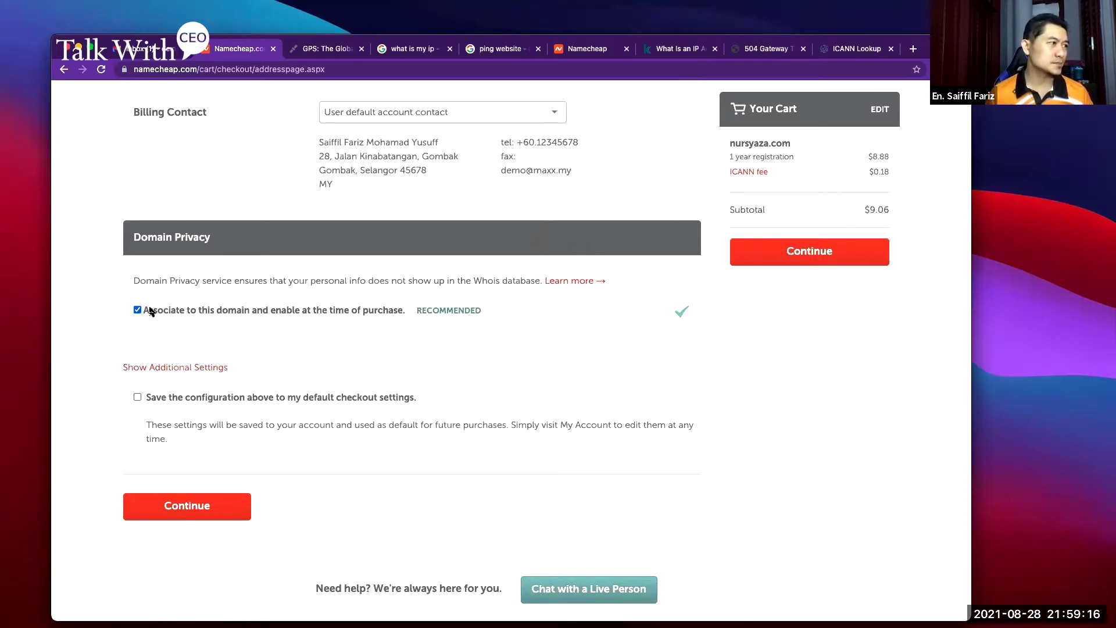
Step: Continue past Domain Privacy to the Billing step's Payment Method page
{"action": "left_click", "coordinate": [205, 517]}
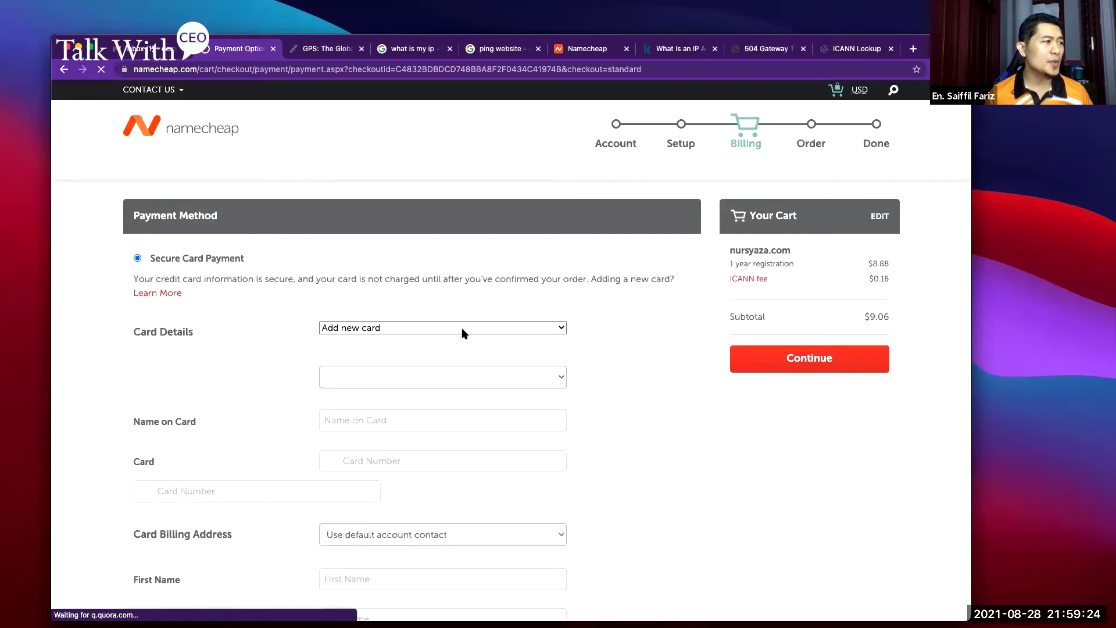
Step: Enter the cardholder's name, the card number and the expiry date
{"action": "left_click", "coordinate": [371, 368]}
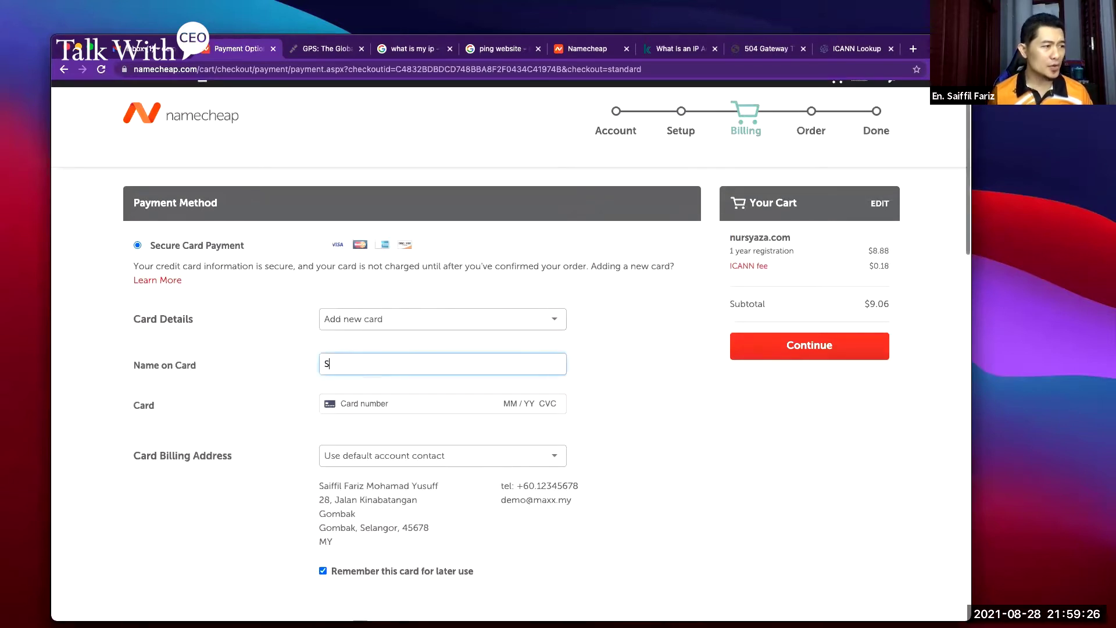
{"action": "key", "text": "Tab"}
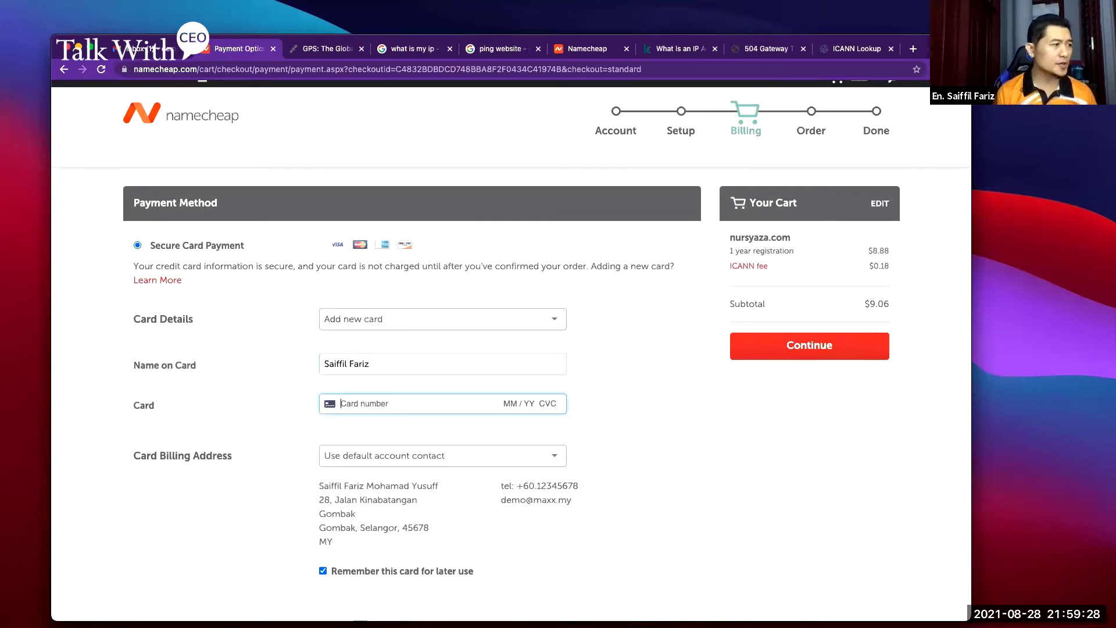
{"action": "scroll", "coordinate": [219, 357], "scroll_direction": "down", "scroll_amount": 3}
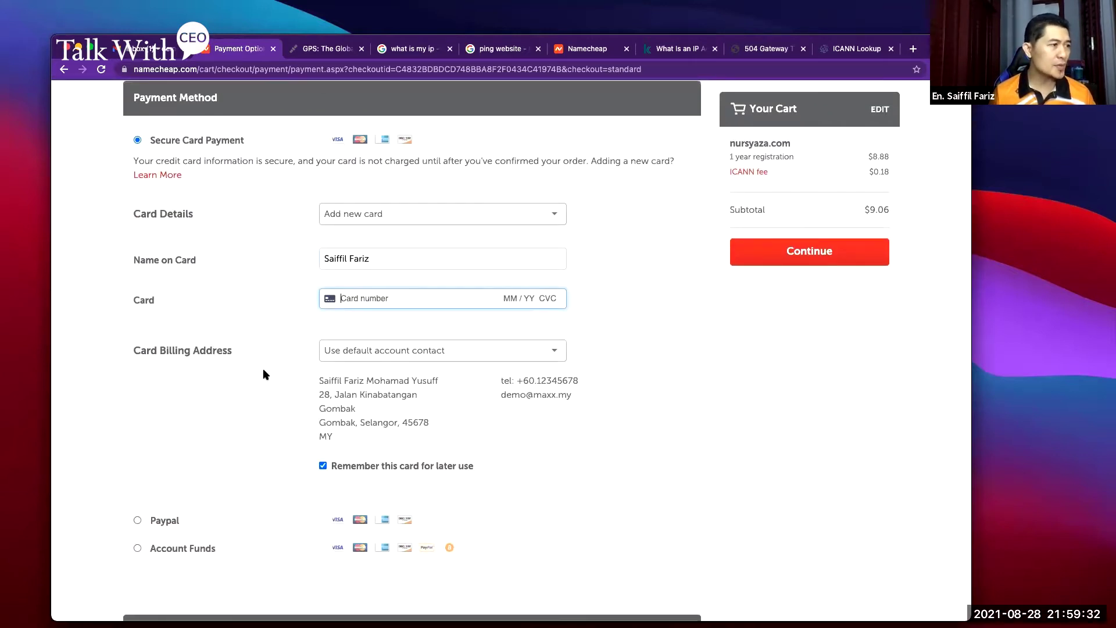
{"action": "scroll", "coordinate": [265, 374], "scroll_direction": "up", "scroll_amount": 1}
{"action": "scroll", "coordinate": [264, 374], "scroll_direction": "up", "scroll_amount": 2}
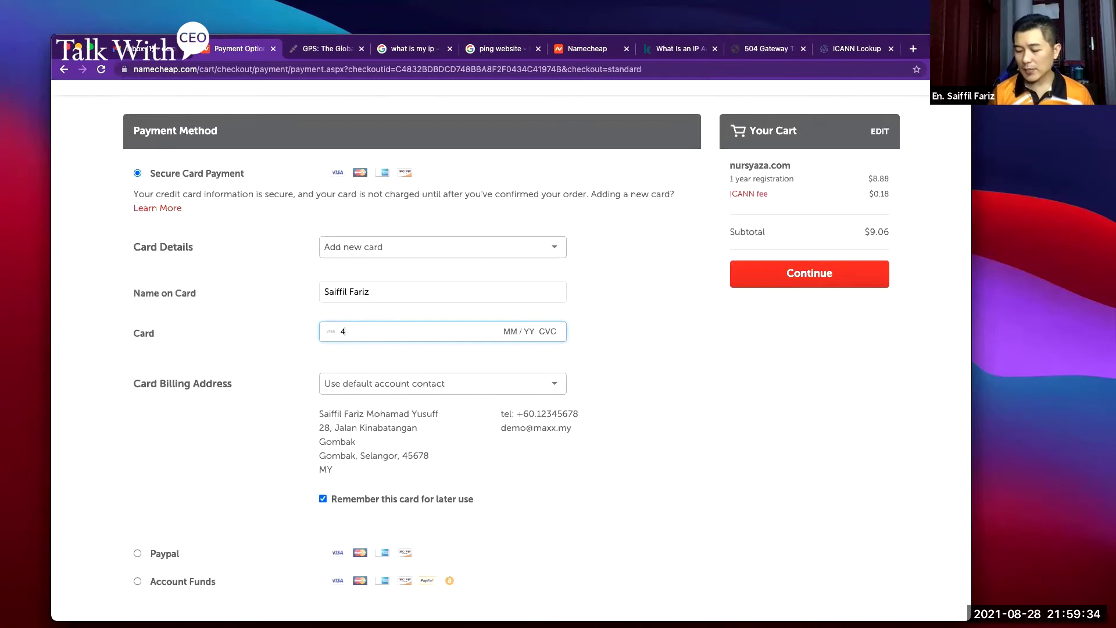
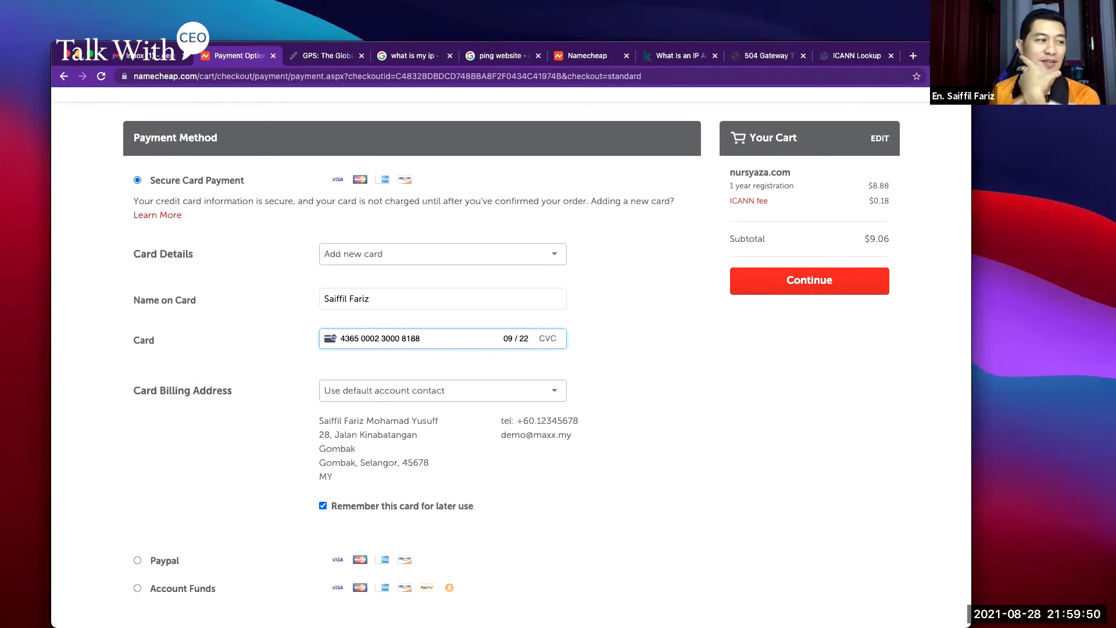
Step: Edit the security code field, then submit the card payment for nursyaza.com
{"action": "scroll", "coordinate": [521, 381], "scroll_direction": "down", "scroll_amount": 3}
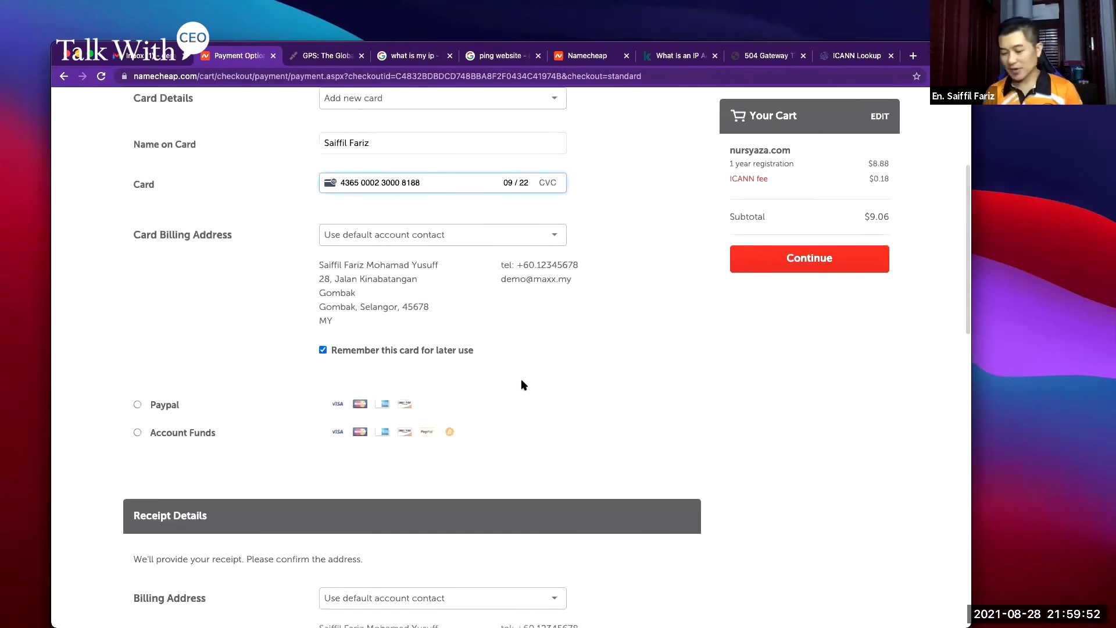
{"action": "left_click", "coordinate": [552, 184]}
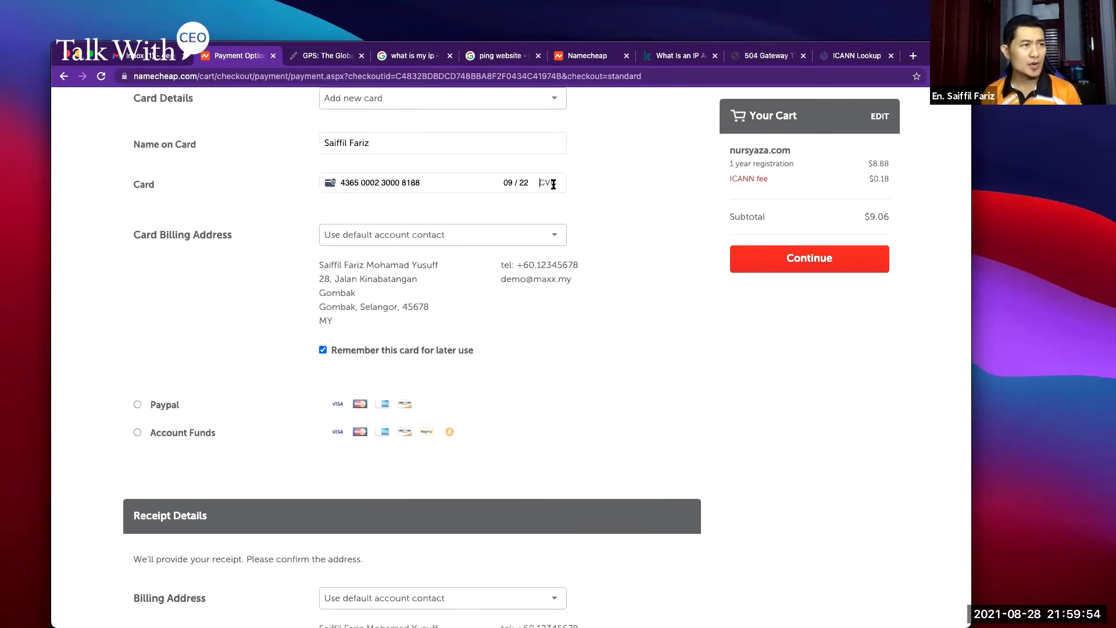
{"action": "type", "text": "21"}
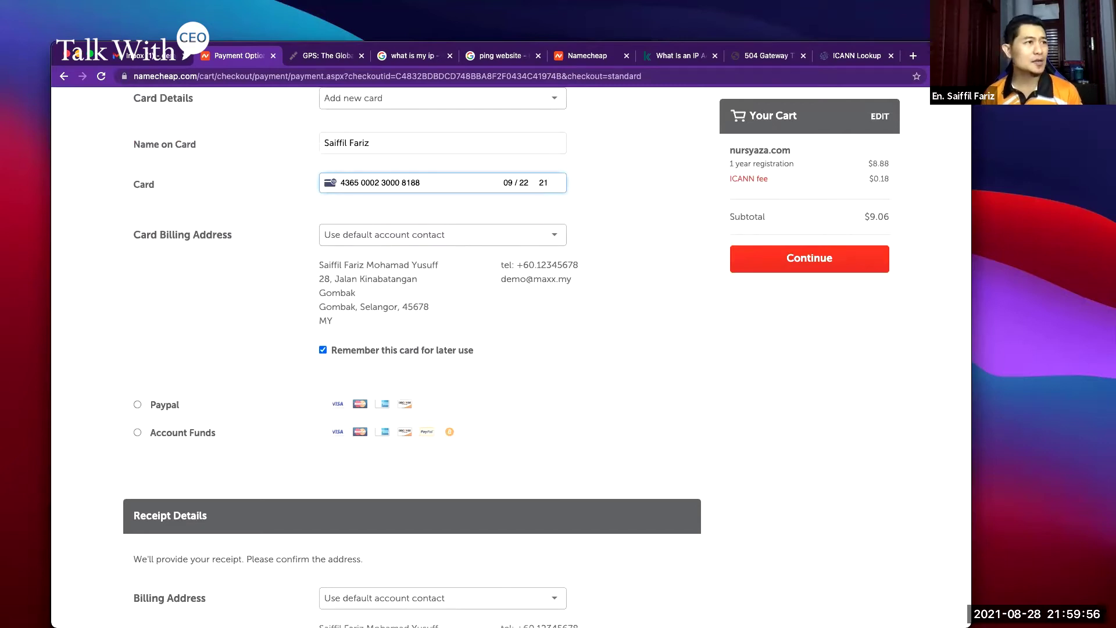
{"action": "key", "text": "BackSpace"}
{"action": "key", "text": "BackSpace"}
{"action": "scroll", "coordinate": [592, 273], "scroll_direction": "down", "scroll_amount": 2}
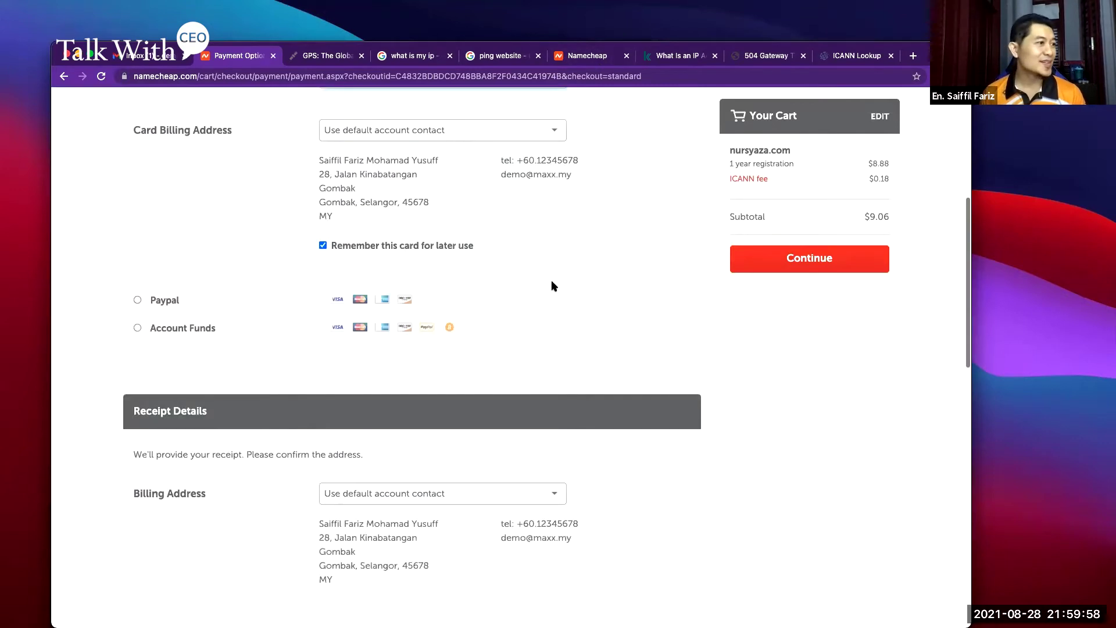
{"action": "scroll", "coordinate": [568, 258], "scroll_direction": "down", "scroll_amount": 1}
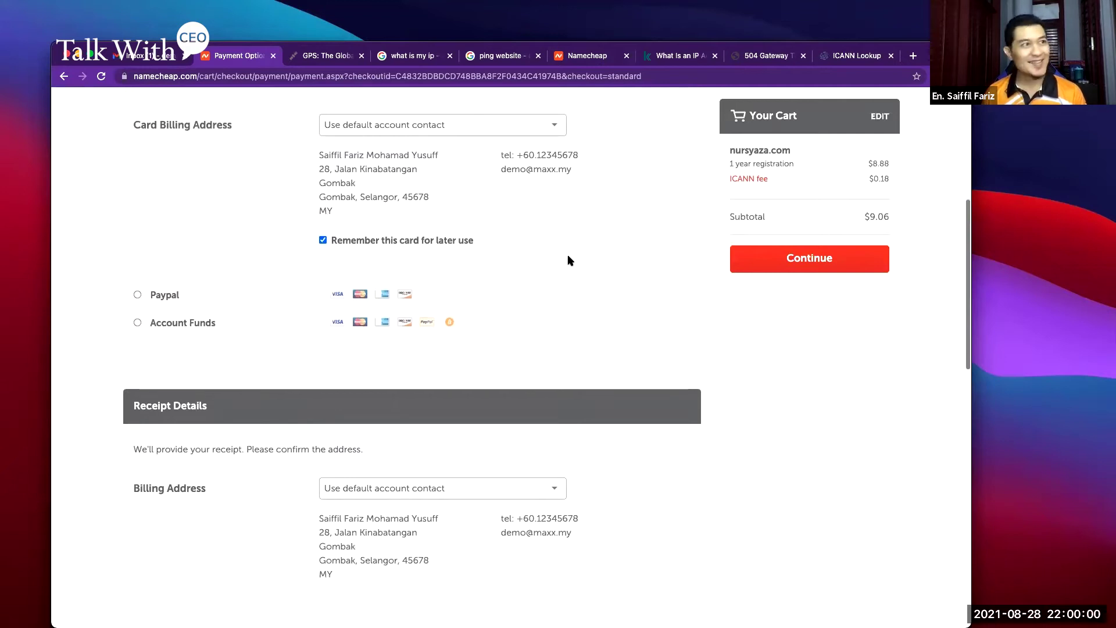
{"action": "scroll", "coordinate": [568, 259], "scroll_direction": "up", "scroll_amount": 1}
{"action": "scroll", "coordinate": [568, 259], "scroll_direction": "down", "scroll_amount": 4}
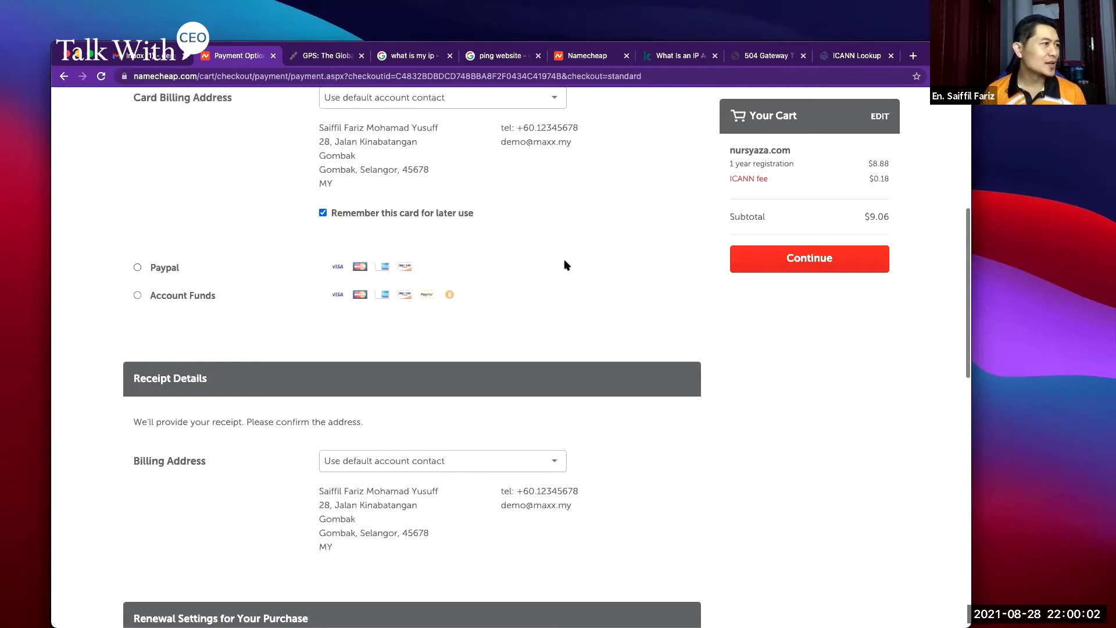
{"action": "scroll", "coordinate": [186, 264], "scroll_direction": "down", "scroll_amount": 10}
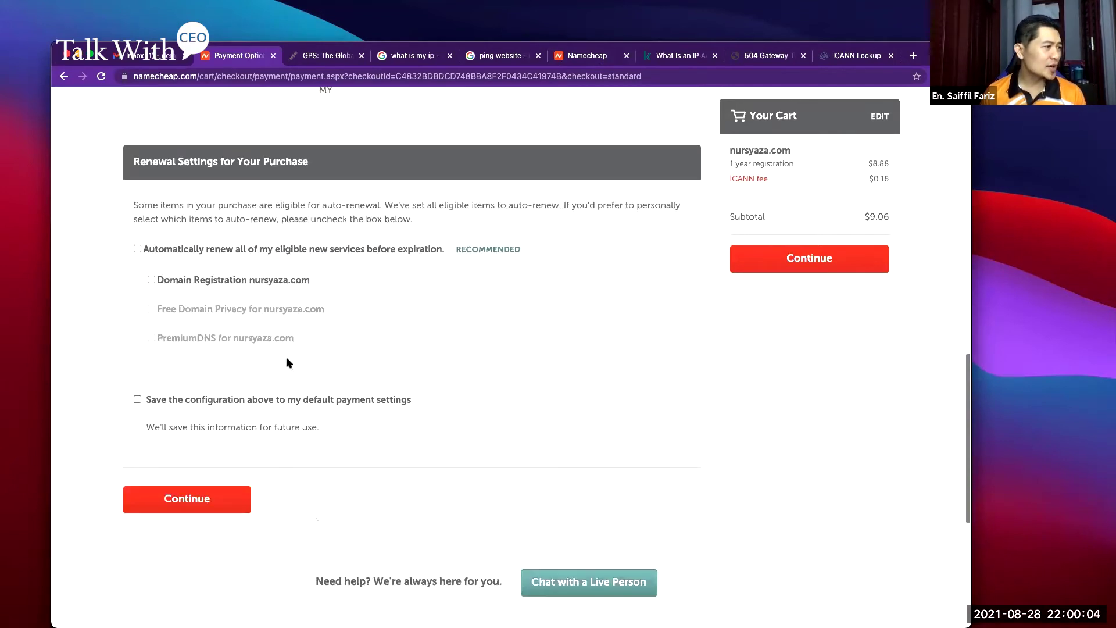
{"action": "left_click", "coordinate": [197, 426]}
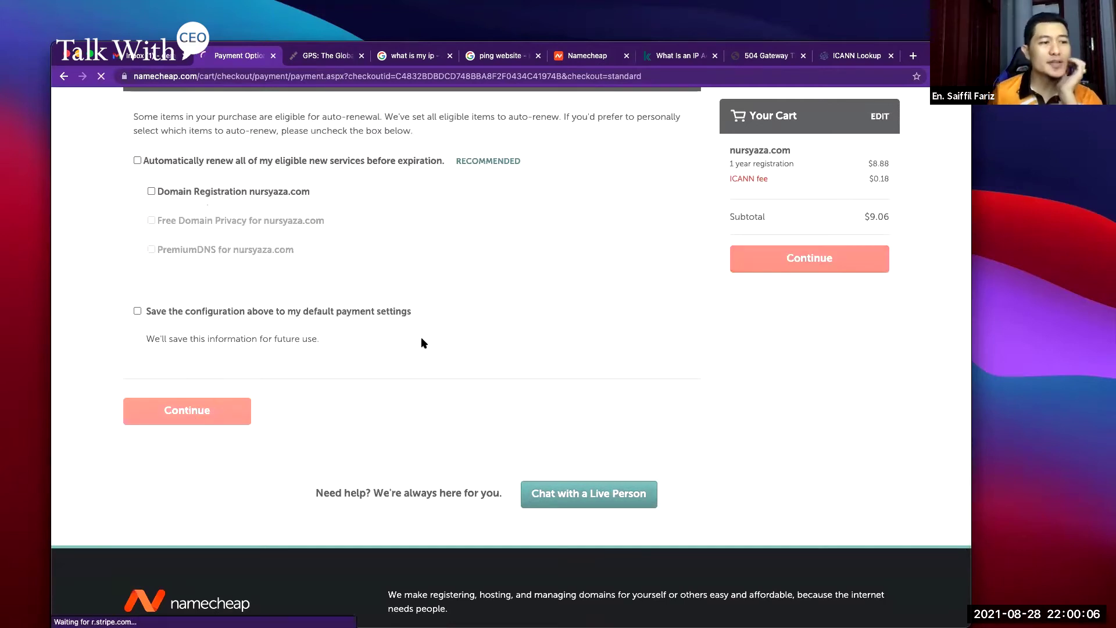
{"action": "scroll", "coordinate": [457, 331], "scroll_direction": "up", "scroll_amount": 4}
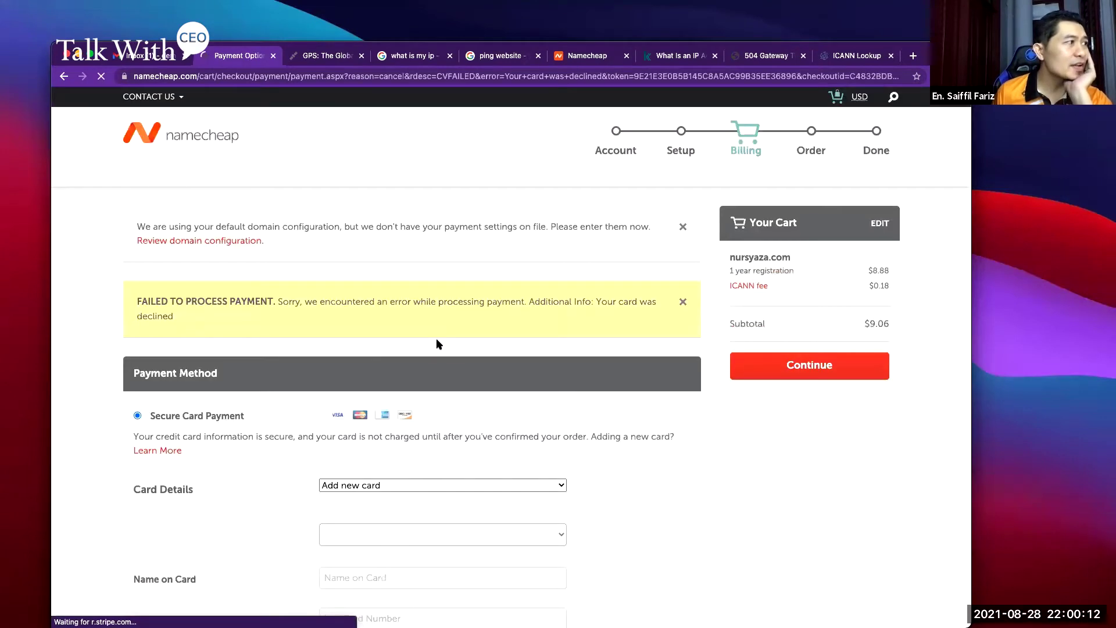
Step: Scroll the Billing page to read the card-declined notice, empty card fields and $9.06 subtotal
{"action": "scroll", "coordinate": [395, 336], "scroll_direction": "down", "scroll_amount": 4}
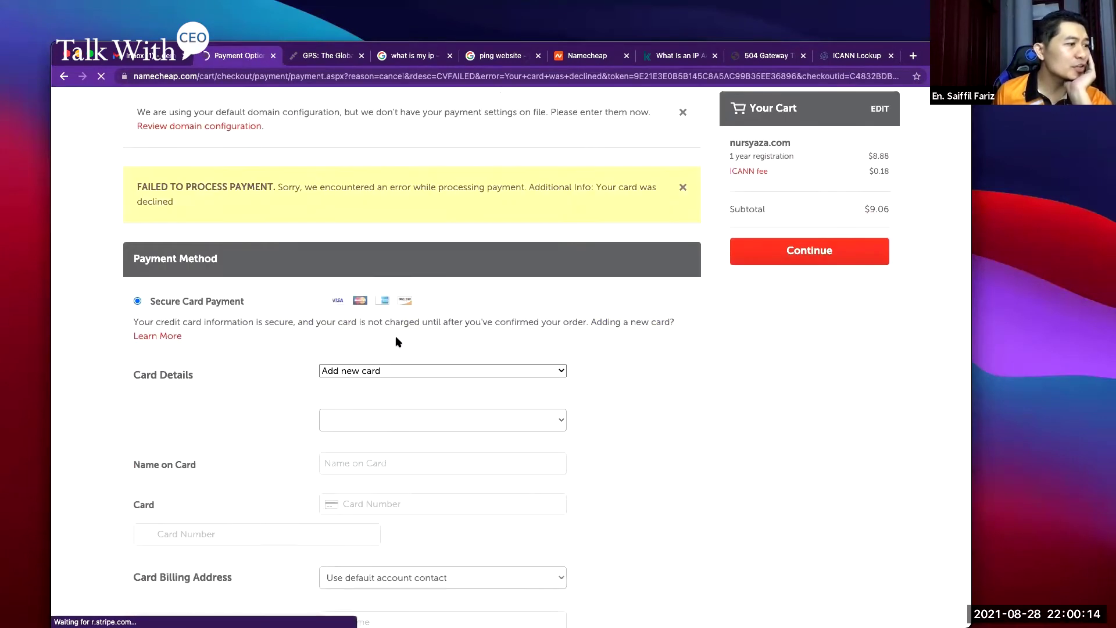
{"action": "scroll", "coordinate": [308, 325], "scroll_direction": "down", "scroll_amount": 2}
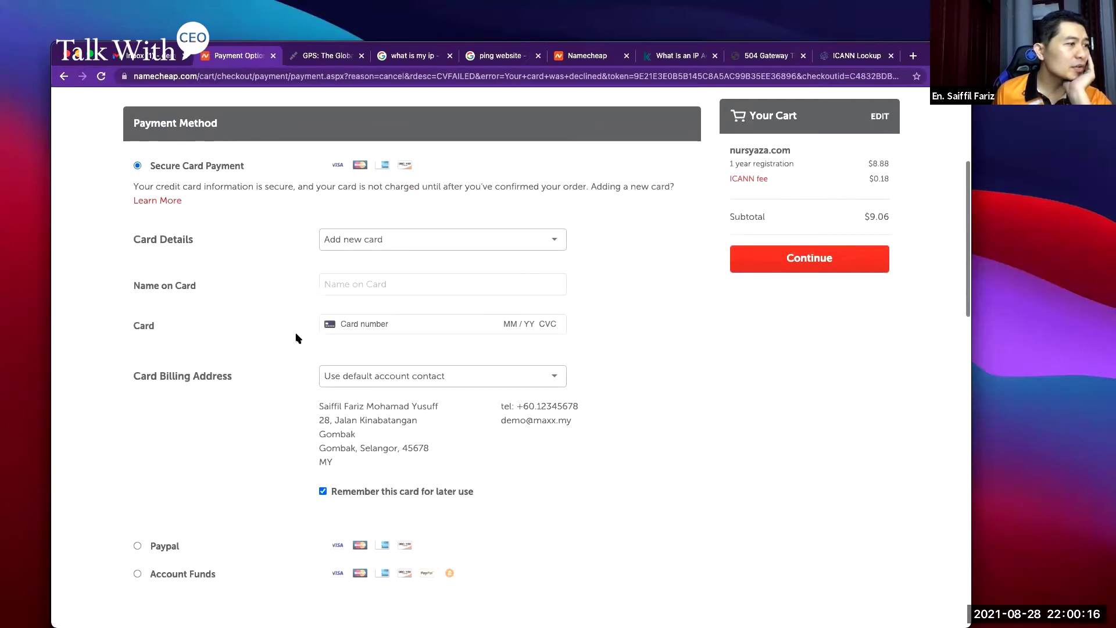
{"action": "scroll", "coordinate": [282, 385], "scroll_direction": "down", "scroll_amount": 2}
{"action": "scroll", "coordinate": [282, 385], "scroll_direction": "up", "scroll_amount": 3}
{"action": "scroll", "coordinate": [282, 385], "scroll_direction": "down", "scroll_amount": 4}
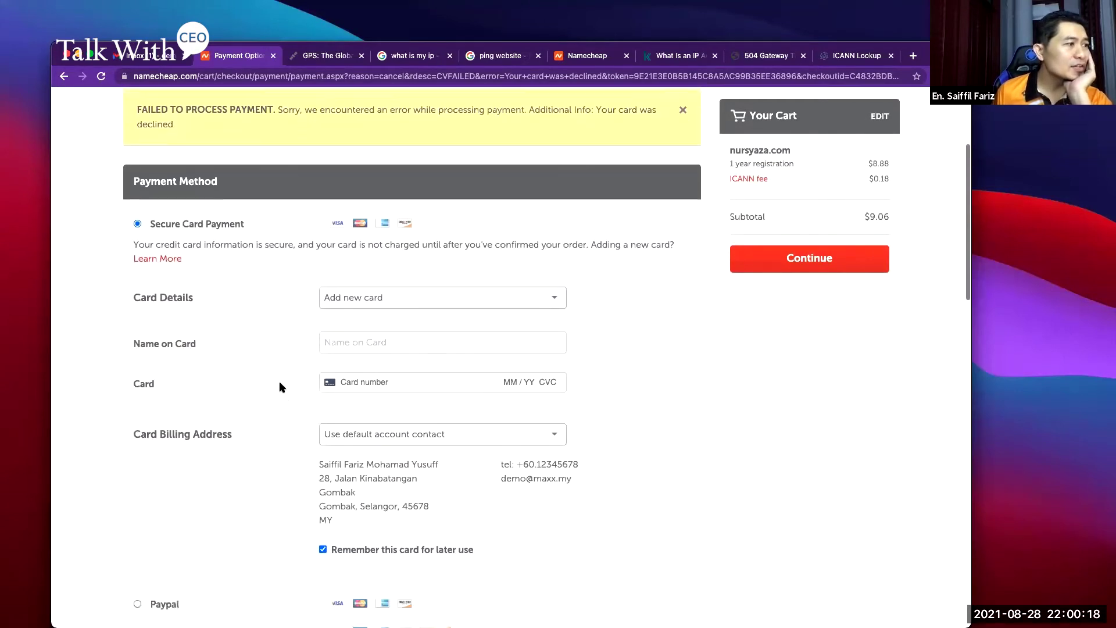
{"action": "scroll", "coordinate": [280, 387], "scroll_direction": "down", "scroll_amount": 5}
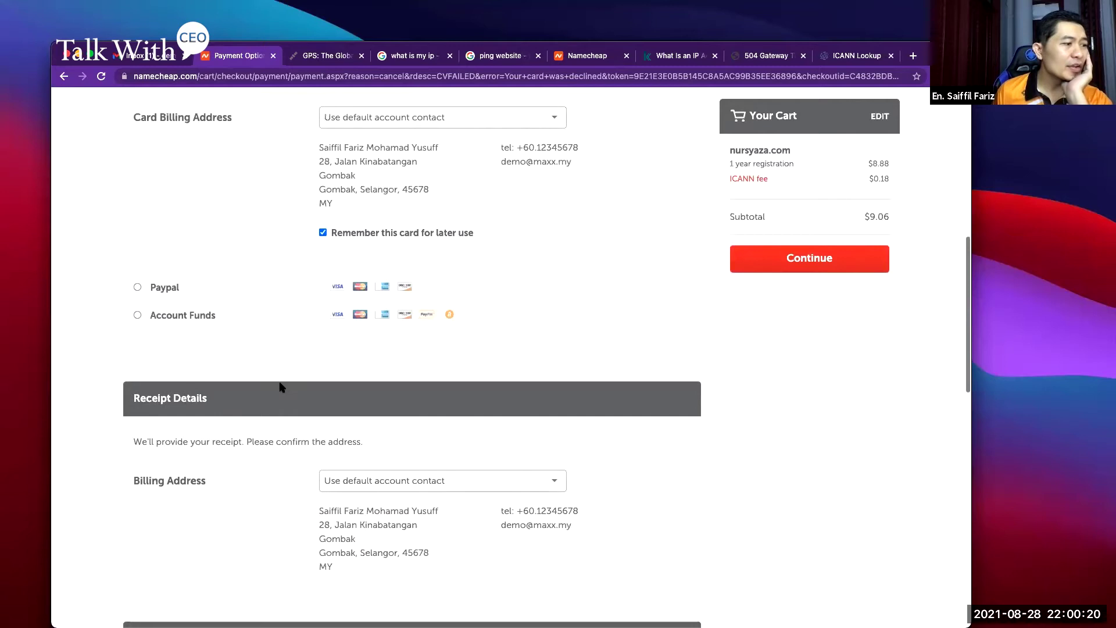
{"action": "scroll", "coordinate": [279, 387], "scroll_direction": "down", "scroll_amount": 1}
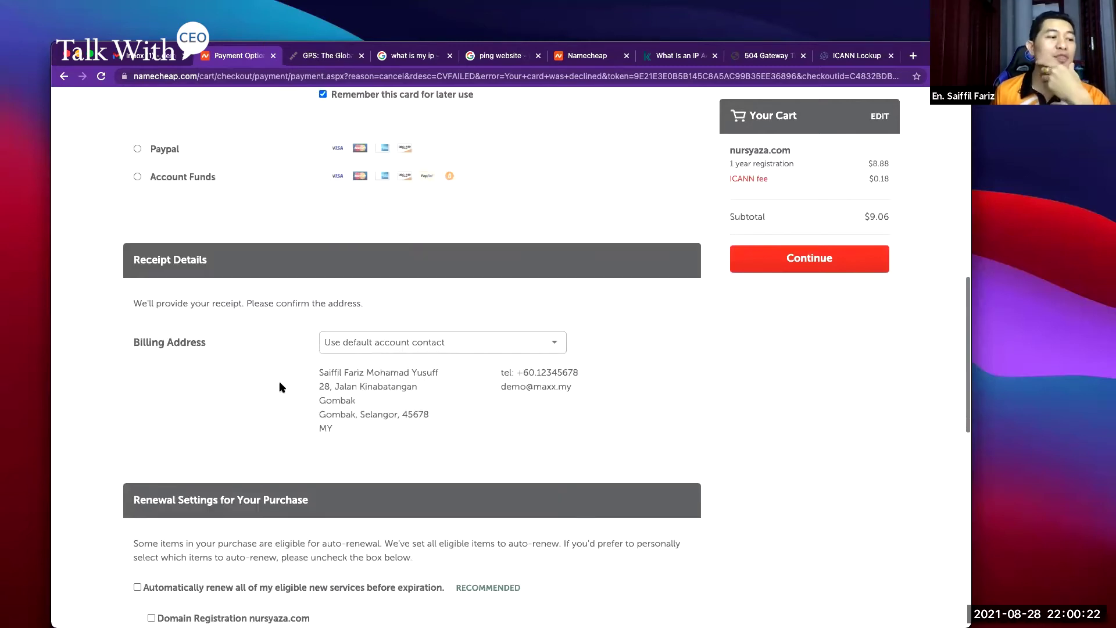
{"action": "scroll", "coordinate": [269, 381], "scroll_direction": "up", "scroll_amount": 3}
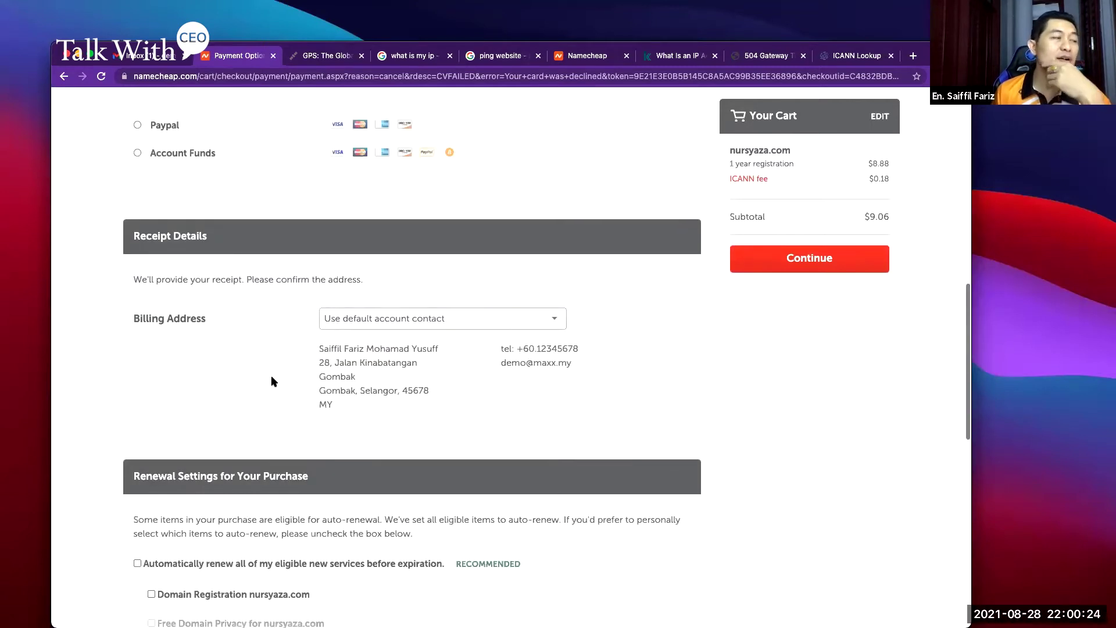
{"action": "scroll", "coordinate": [271, 381], "scroll_direction": "up", "scroll_amount": 5}
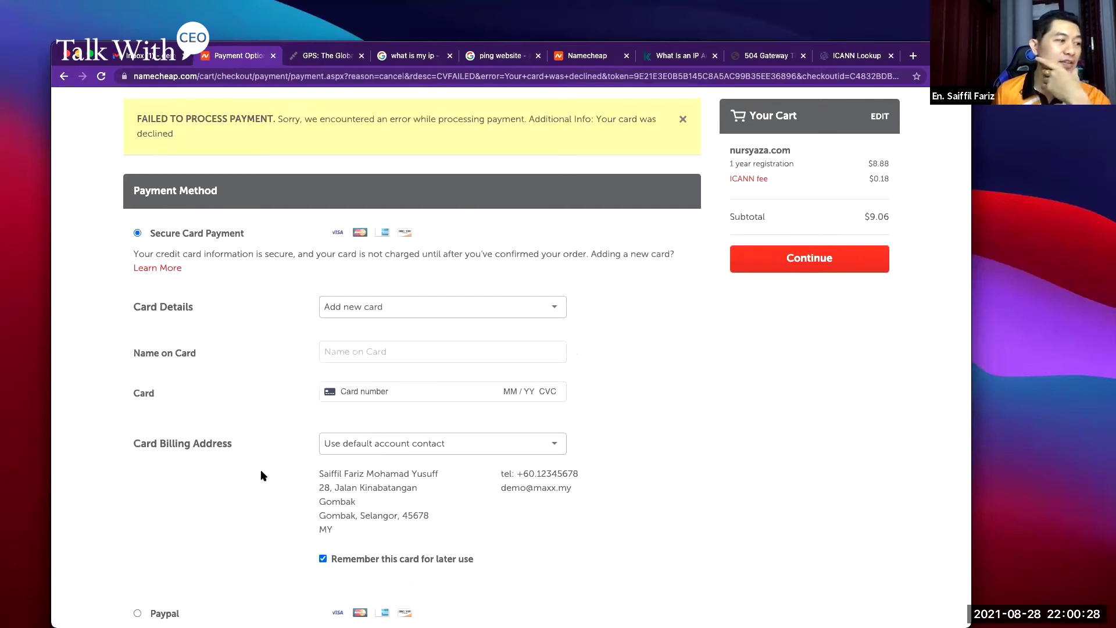
{"action": "scroll", "coordinate": [263, 476], "scroll_direction": "up", "scroll_amount": 3}
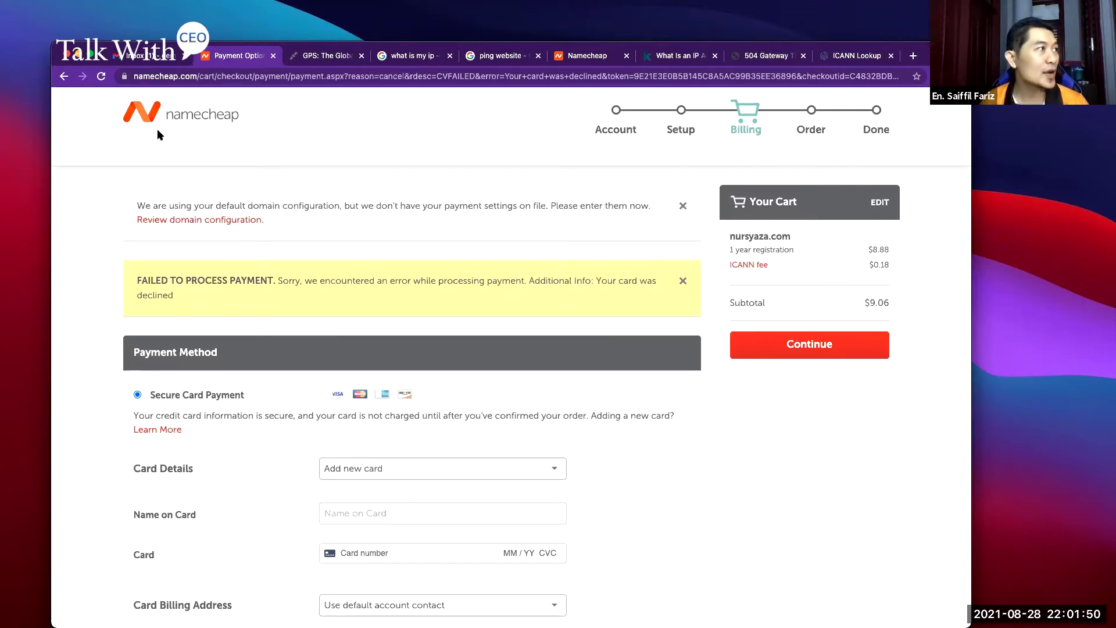
Step: From the Namecheap home page, search the domain zalizan and review its extensions and yearly prices
{"action": "left_click", "coordinate": [169, 113]}
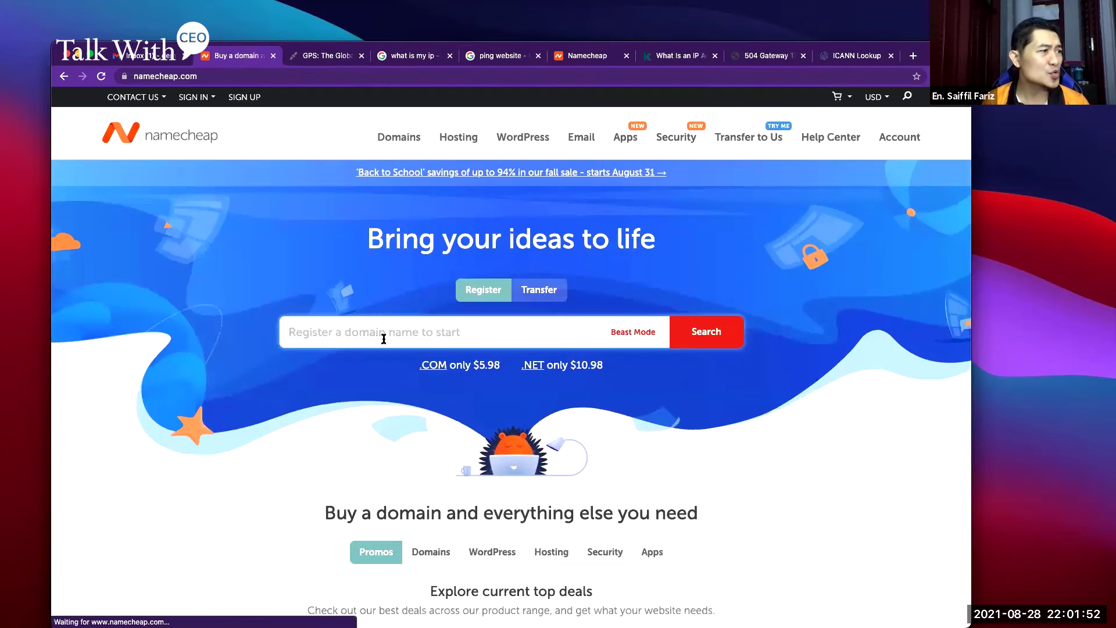
{"action": "type", "text": "zalizan"}
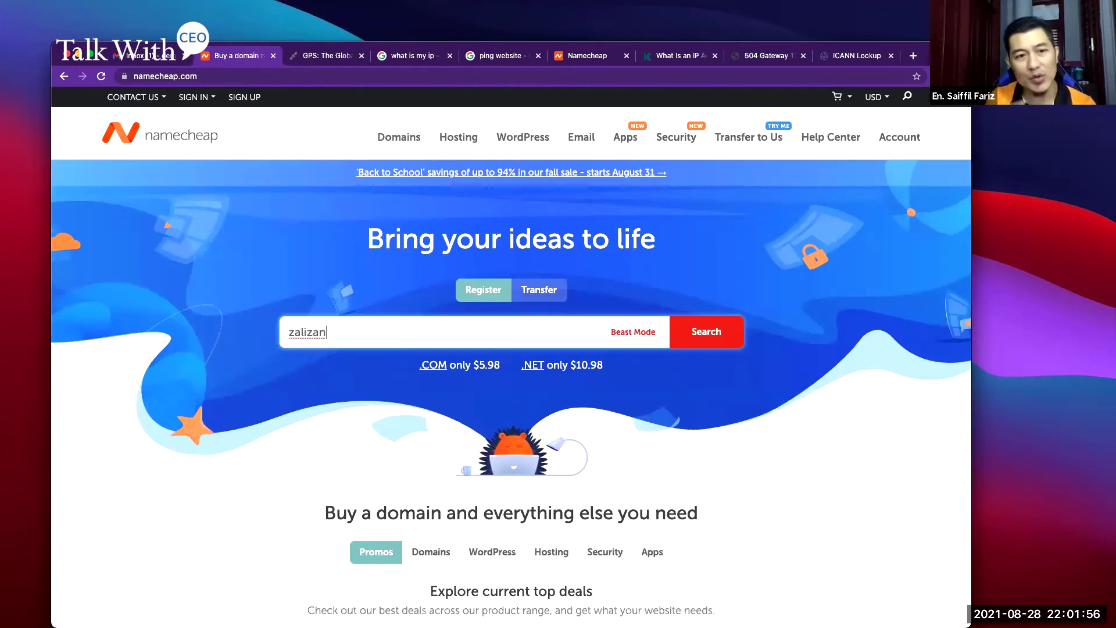
{"action": "key", "text": "Return"}
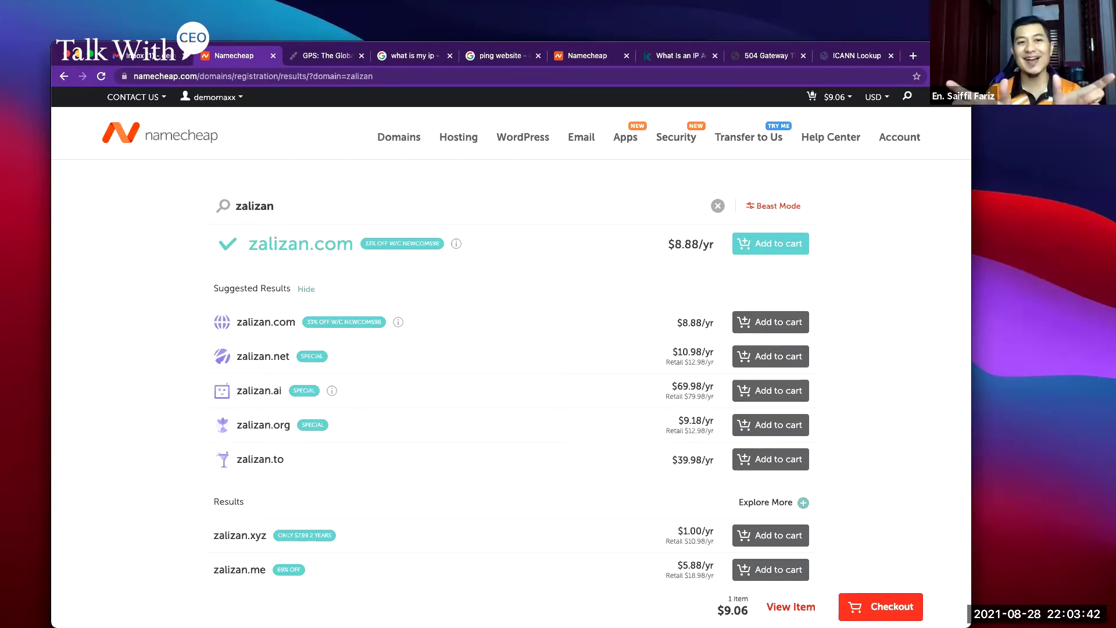
{"action": "scroll", "coordinate": [511, 367], "scroll_direction": "down", "scroll_amount": 1}
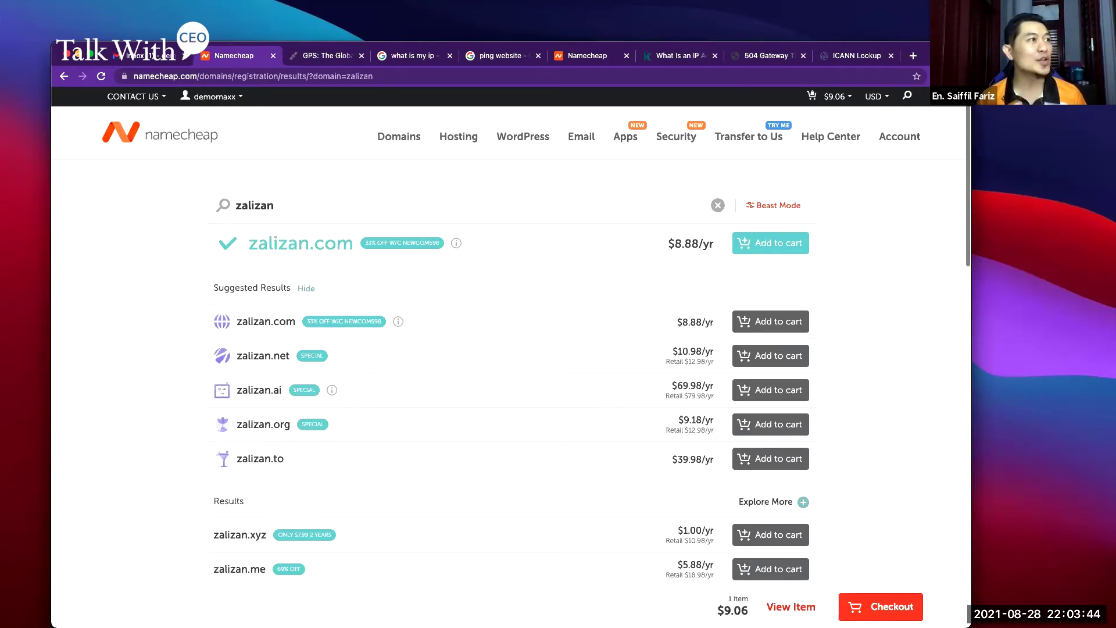
Step: In the Google tab, search 'hosting buy' and scroll through the hosting provider results
{"action": "key", "text": "super+4"}
{"action": "key", "text": "super+l"}
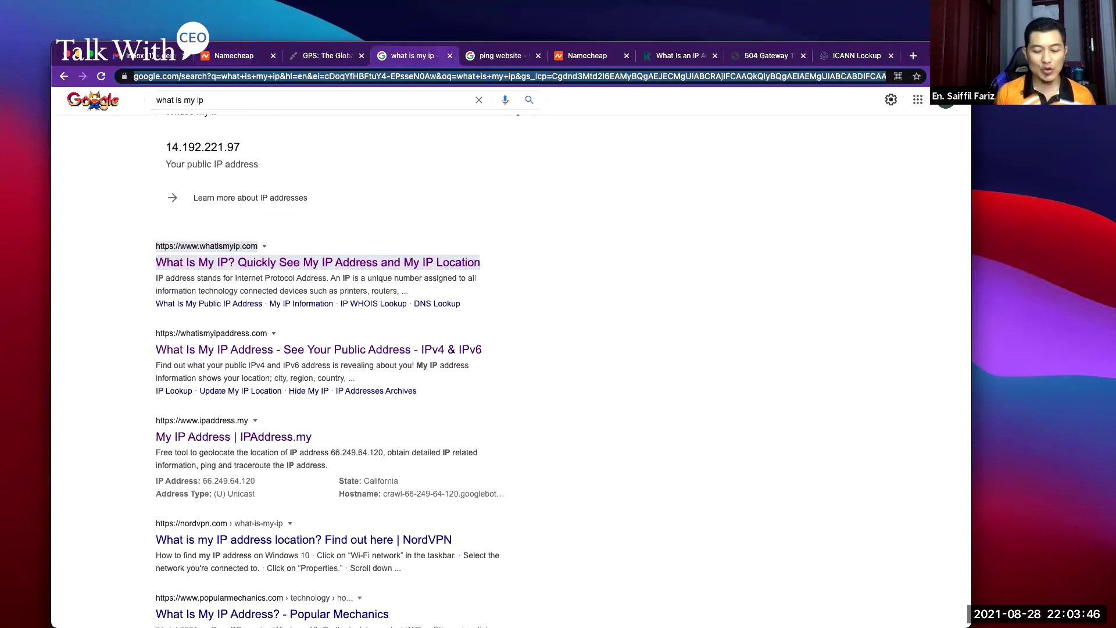
{"action": "type", "text": "hosting byt"}
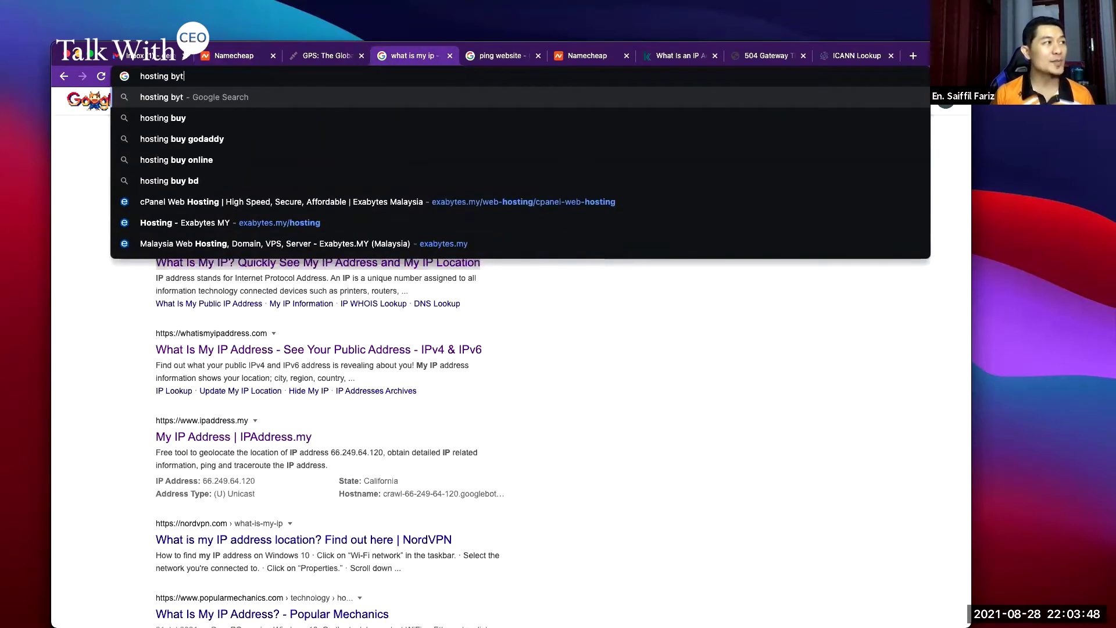
{"action": "type", "text": "uy"}
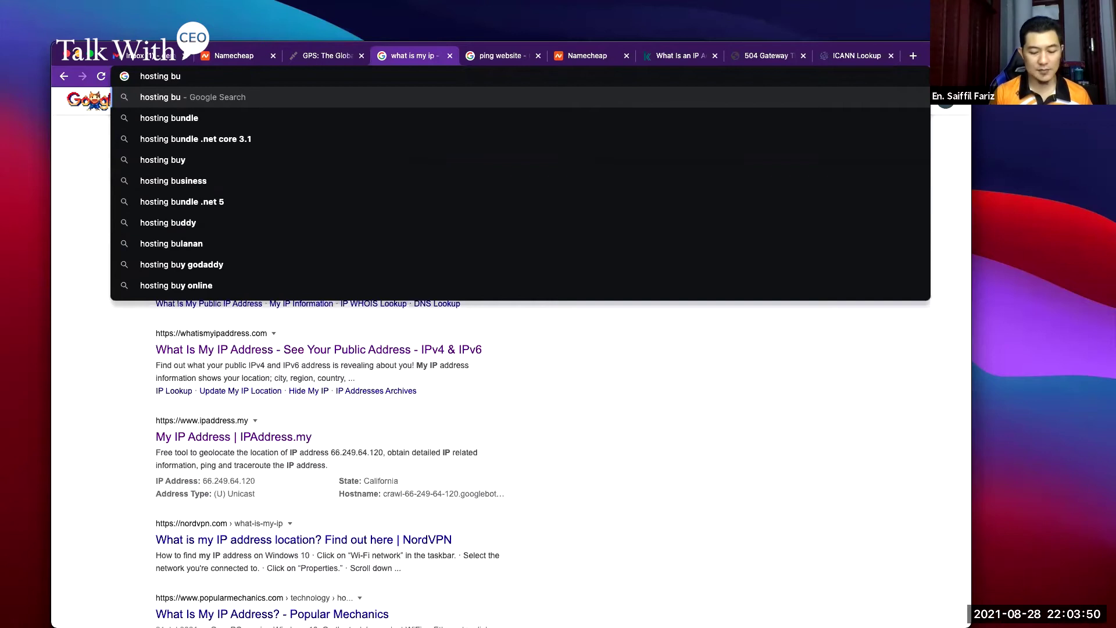
{"action": "key", "text": "Return"}
{"action": "scroll", "coordinate": [511, 357], "scroll_direction": "down", "scroll_amount": 4}
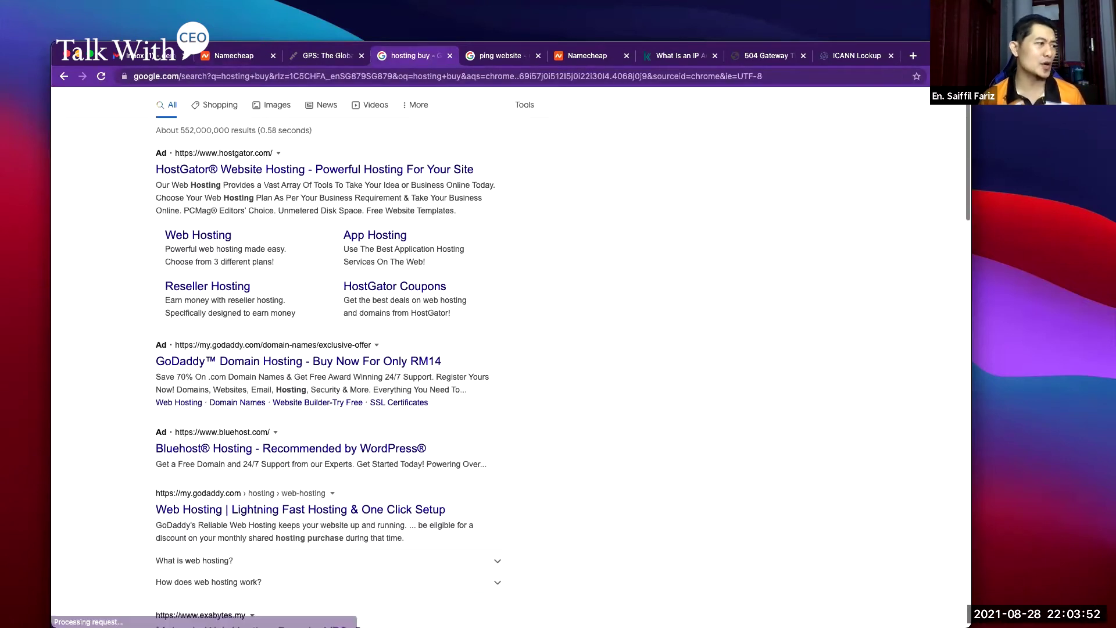
{"action": "scroll", "coordinate": [327, 370], "scroll_direction": "down", "scroll_amount": 4}
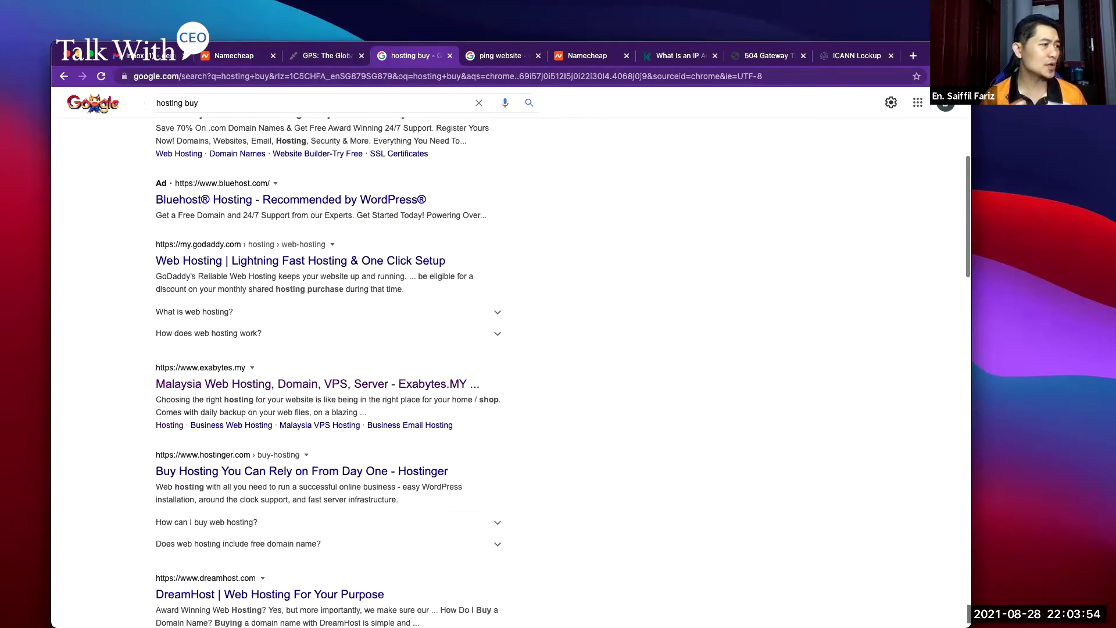
Step: Open the Exabytes site from the results and go to its Hosting page
{"action": "left_click", "coordinate": [325, 363]}
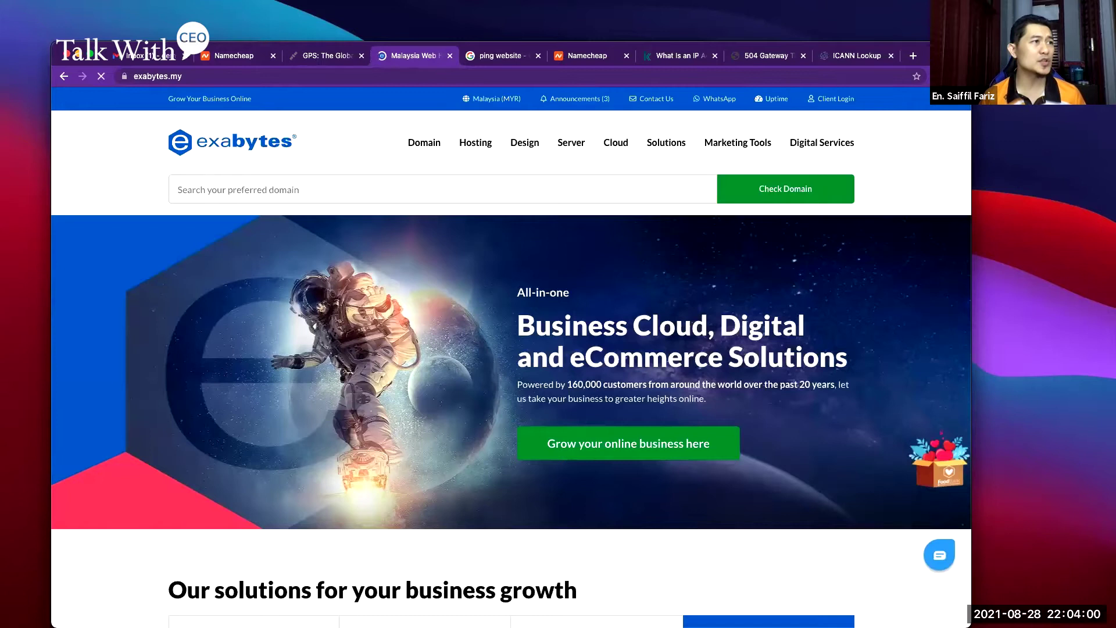
{"action": "left_click", "coordinate": [476, 143]}
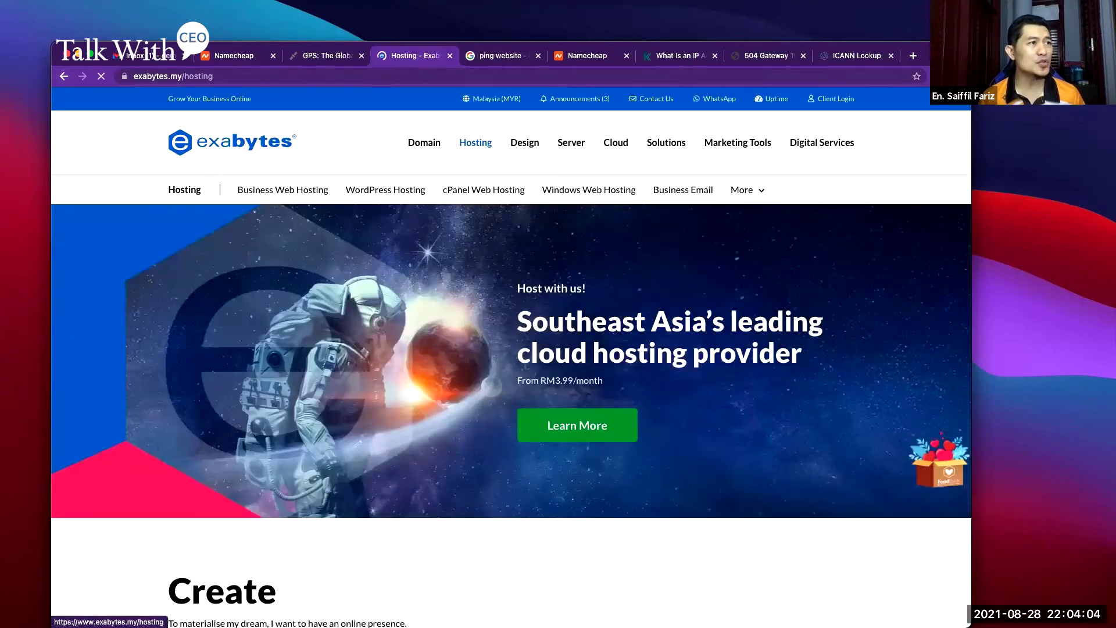
{"action": "key", "text": "super+bracketleft"}
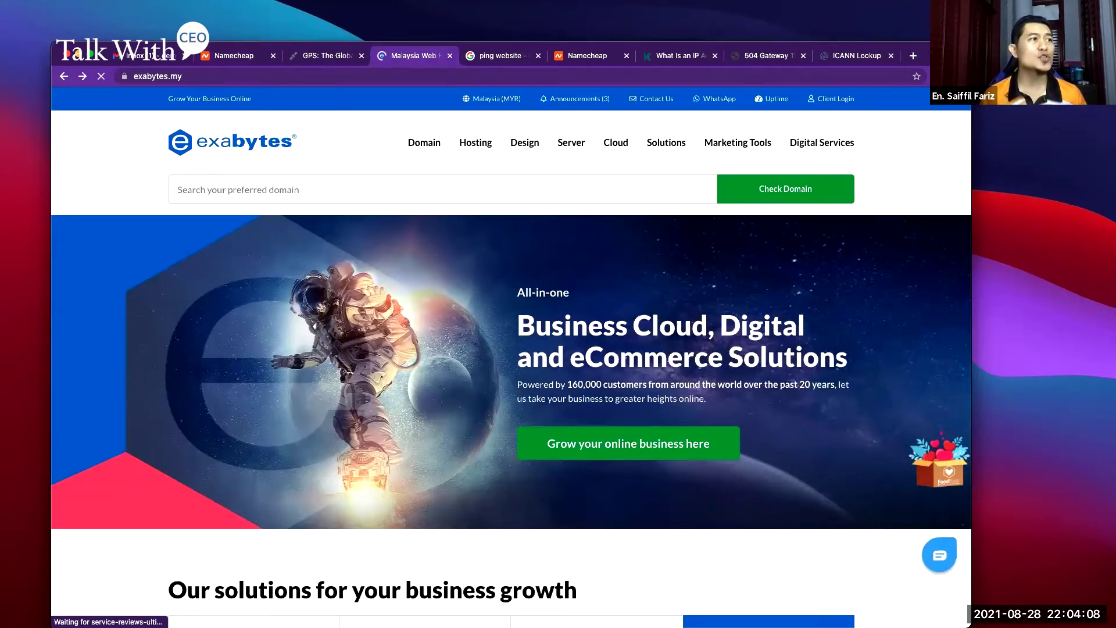
{"action": "left_click", "coordinate": [475, 143]}
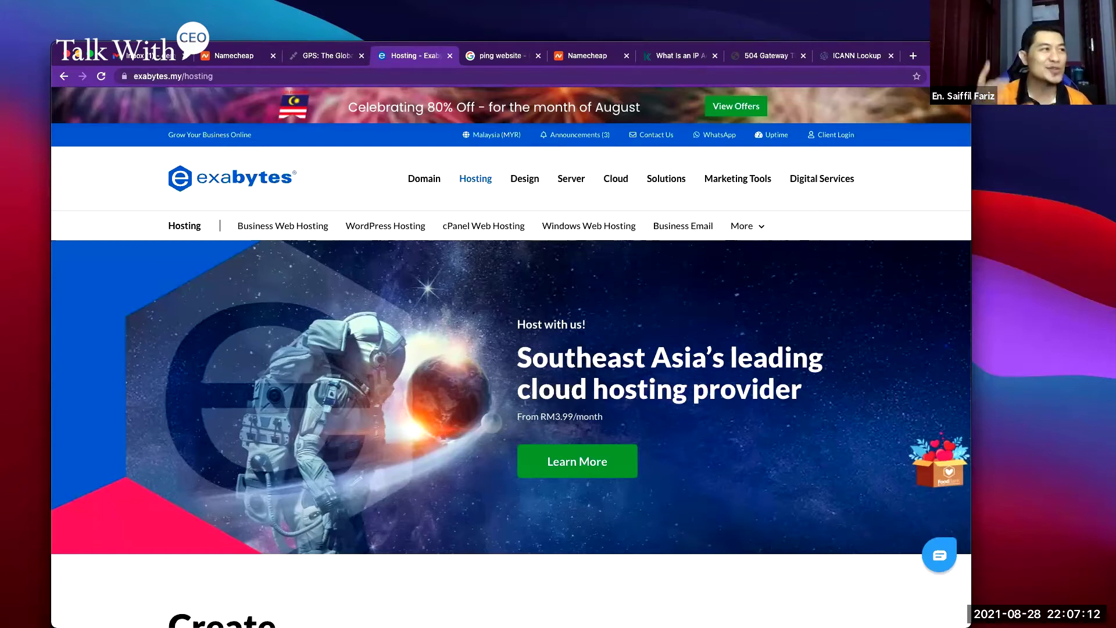
Step: Reload the Exabytes Hosting page and scroll through its hosting offerings from RM3.99/month
{"action": "scroll", "coordinate": [511, 375], "scroll_direction": "down", "scroll_amount": 5}
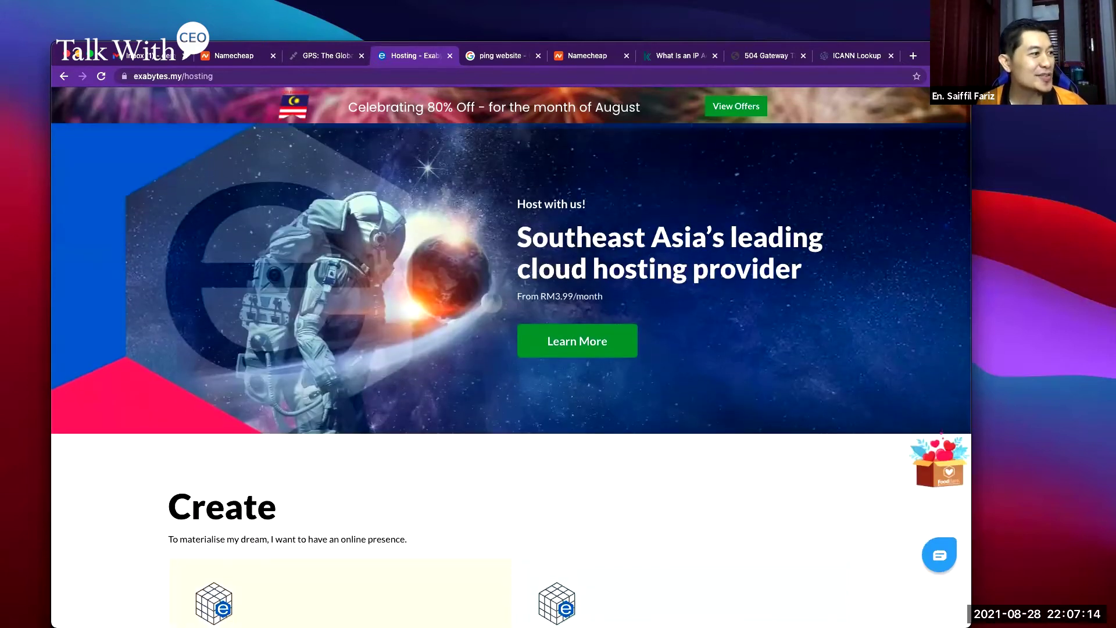
{"action": "scroll", "coordinate": [511, 375], "scroll_direction": "up", "scroll_amount": 5}
{"action": "key", "text": "super+r"}
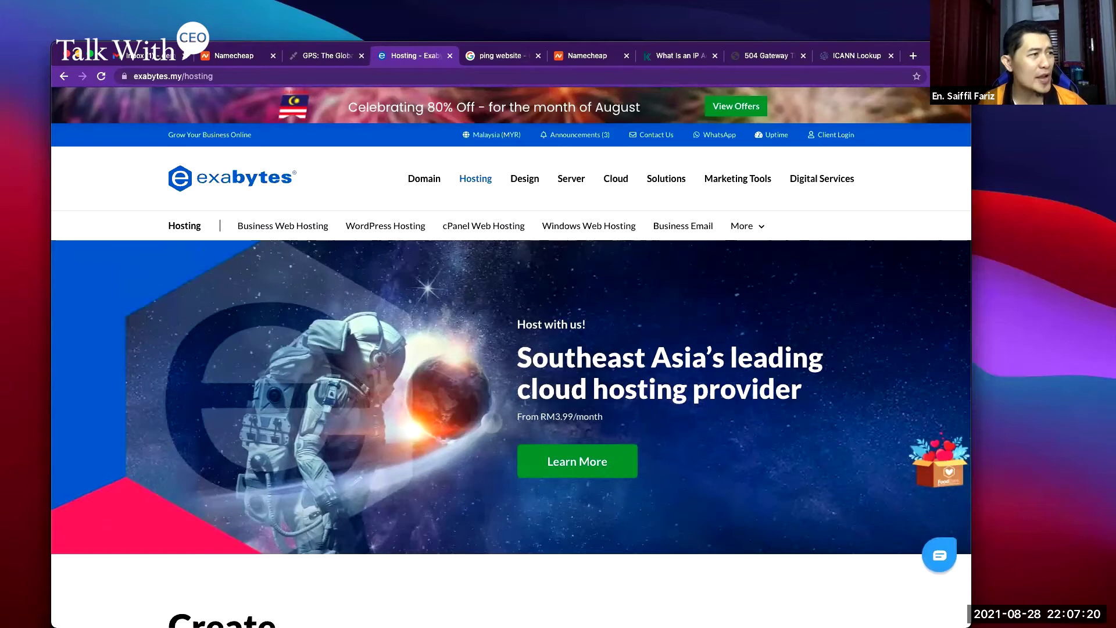
{"action": "scroll", "coordinate": [511, 348], "scroll_direction": "down", "scroll_amount": 3}
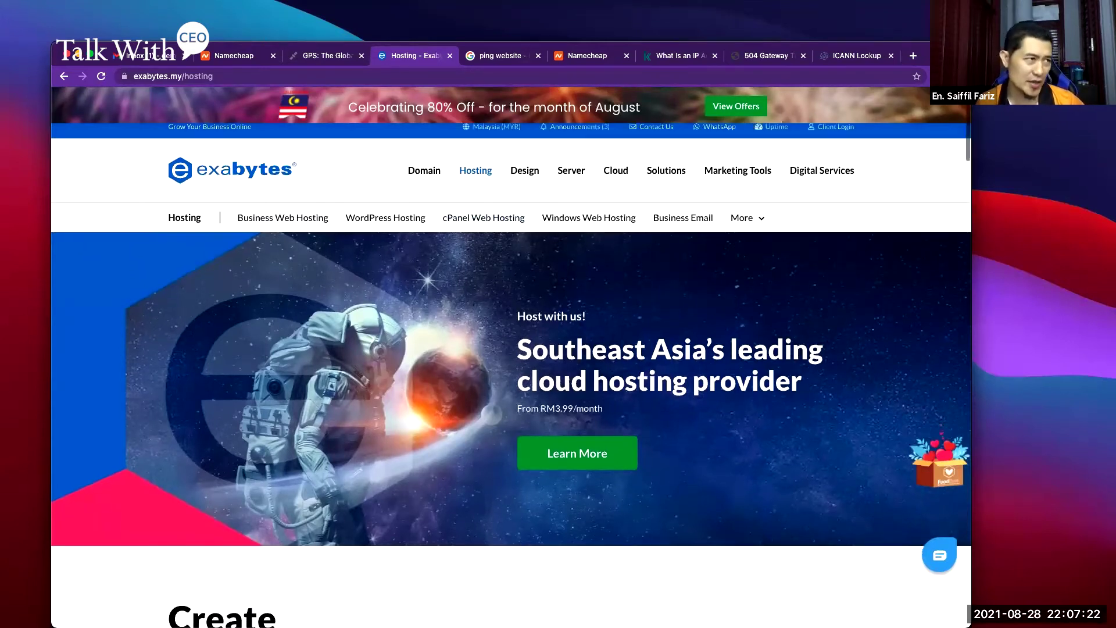
{"action": "scroll", "coordinate": [511, 372], "scroll_direction": "down", "scroll_amount": 10}
{"action": "scroll", "coordinate": [511, 372], "scroll_direction": "up", "scroll_amount": 11}
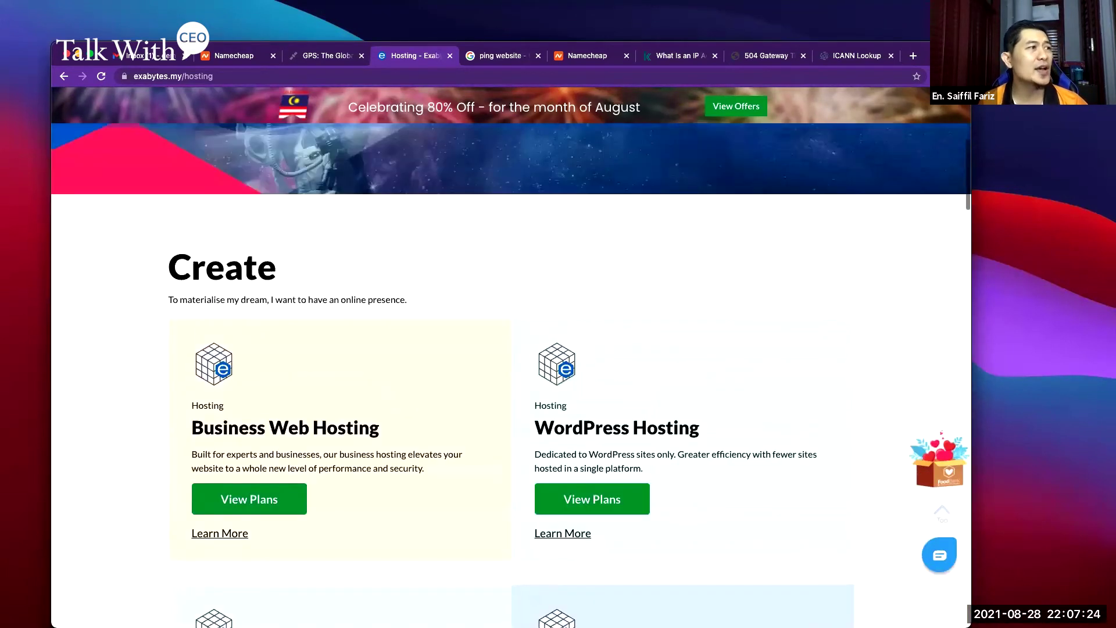
{"action": "scroll", "coordinate": [407, 192], "scroll_direction": "up", "scroll_amount": 2}
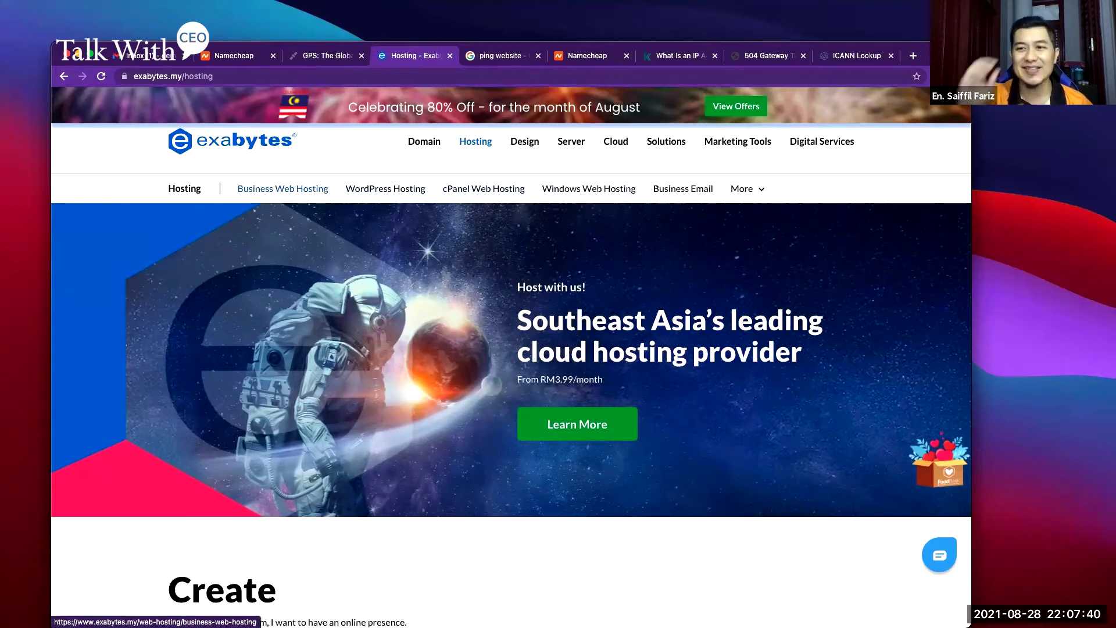
Step: Review Exabytes' four cPanel hosting plans, RM12.99/mo to RM112.99/mo, then return to the 'ping website' results
{"action": "left_click", "coordinate": [483, 189]}
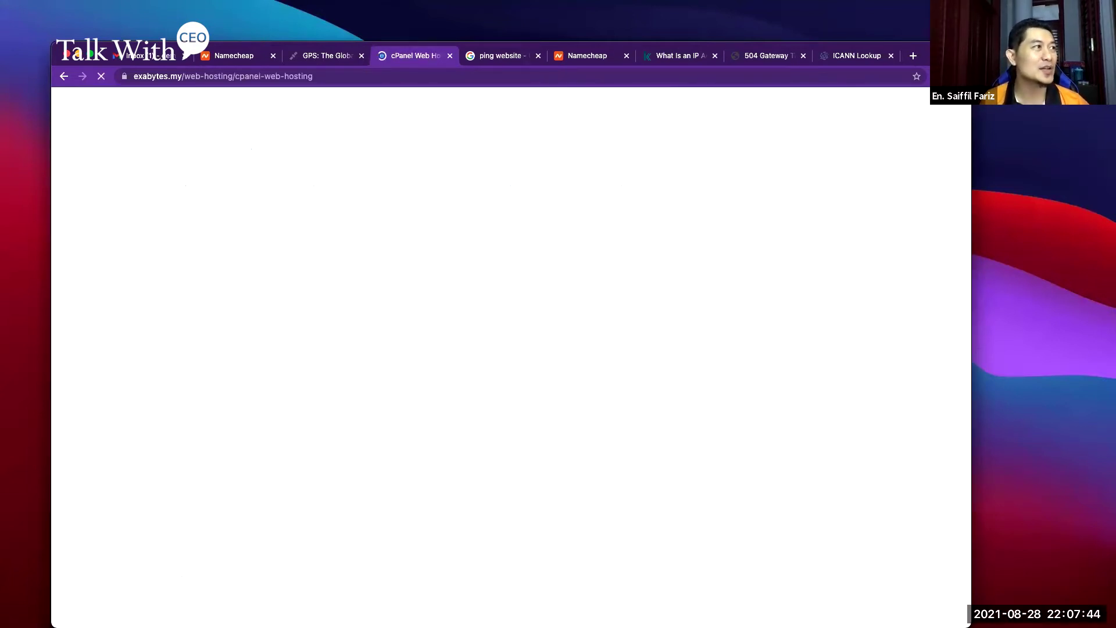
{"action": "scroll", "coordinate": [511, 349], "scroll_direction": "down", "scroll_amount": 5}
{"action": "scroll", "coordinate": [510, 349], "scroll_direction": "down", "scroll_amount": 10}
{"action": "scroll", "coordinate": [510, 349], "scroll_direction": "up", "scroll_amount": 20}
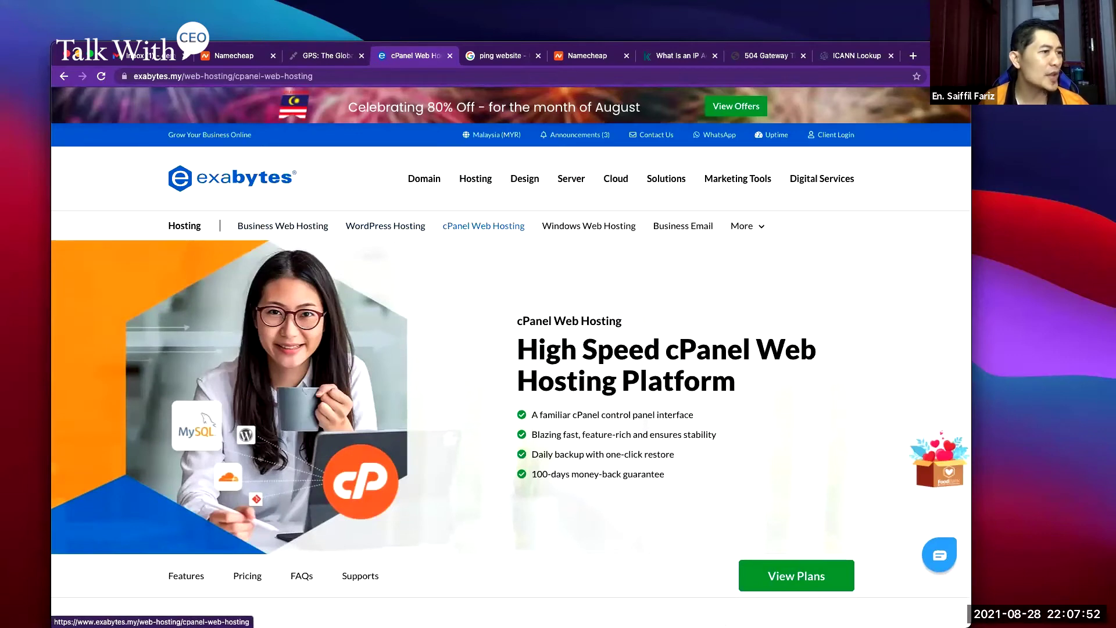
{"action": "scroll", "coordinate": [247, 575], "scroll_direction": "down", "scroll_amount": 2}
{"action": "left_click", "coordinate": [247, 444]}
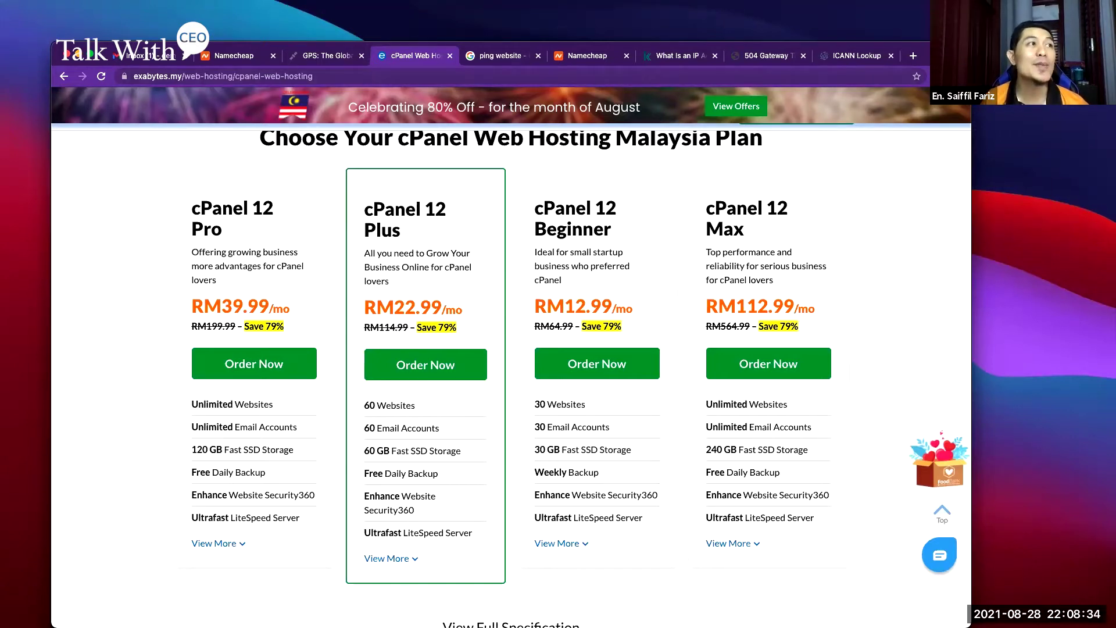
{"action": "key", "text": "ctrl+Tab"}
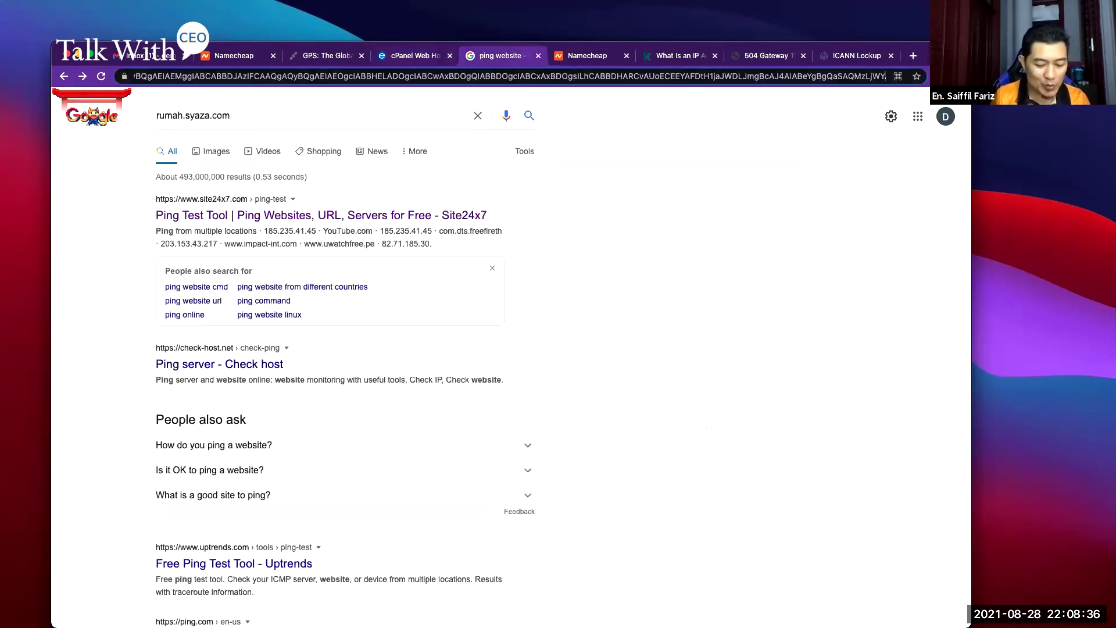
Step: Replace the current address with datakl.com and load the DataKL website
{"action": "key", "text": "super+l"}
{"action": "key", "text": "Right"}
{"action": "key", "text": "Left"}
{"action": "key", "text": "Left"}
{"action": "key", "text": "Left"}
{"action": "key", "text": "Left"}
{"action": "key", "text": "shift+alt+Left"}
{"action": "type", "text": "datal;"}
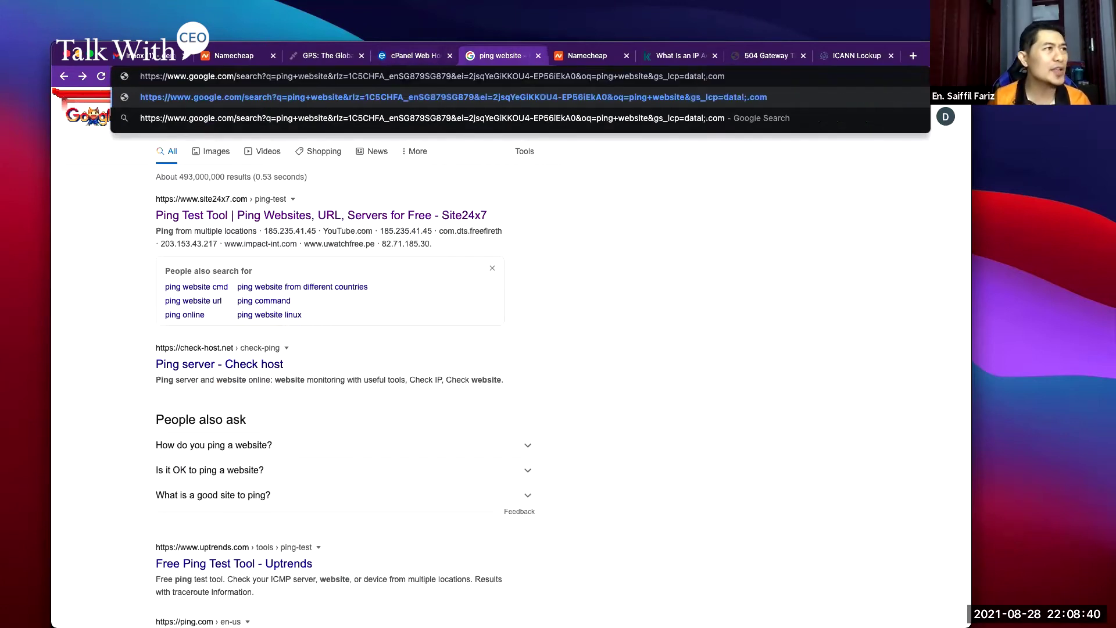
{"action": "key", "text": "super+a"}
{"action": "type", "text": "datakl.c"}
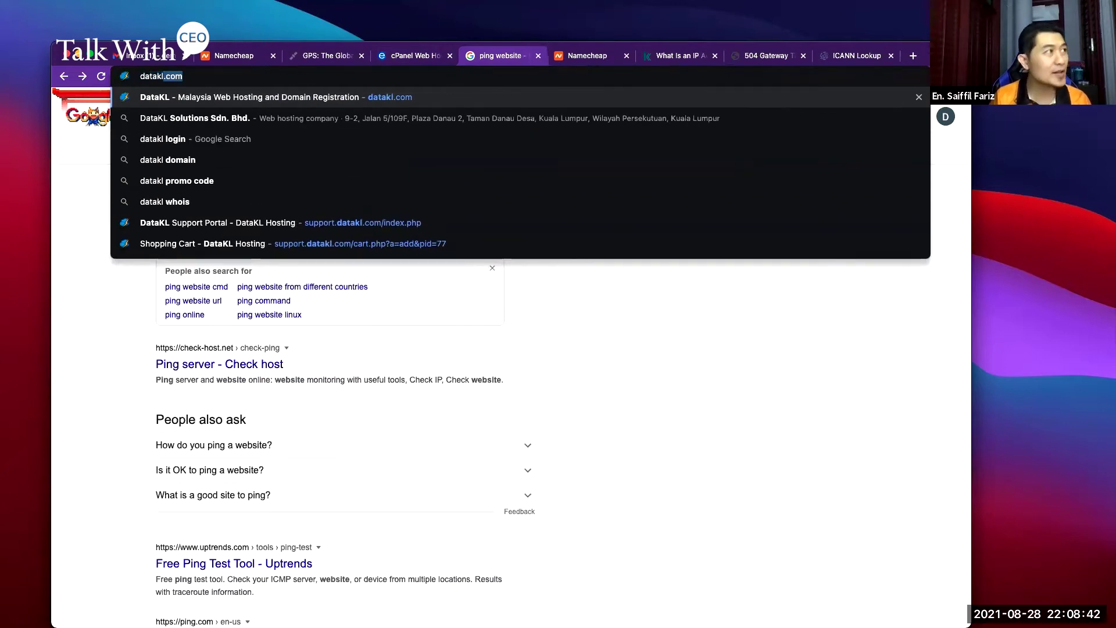
{"action": "type", "text": "om"}
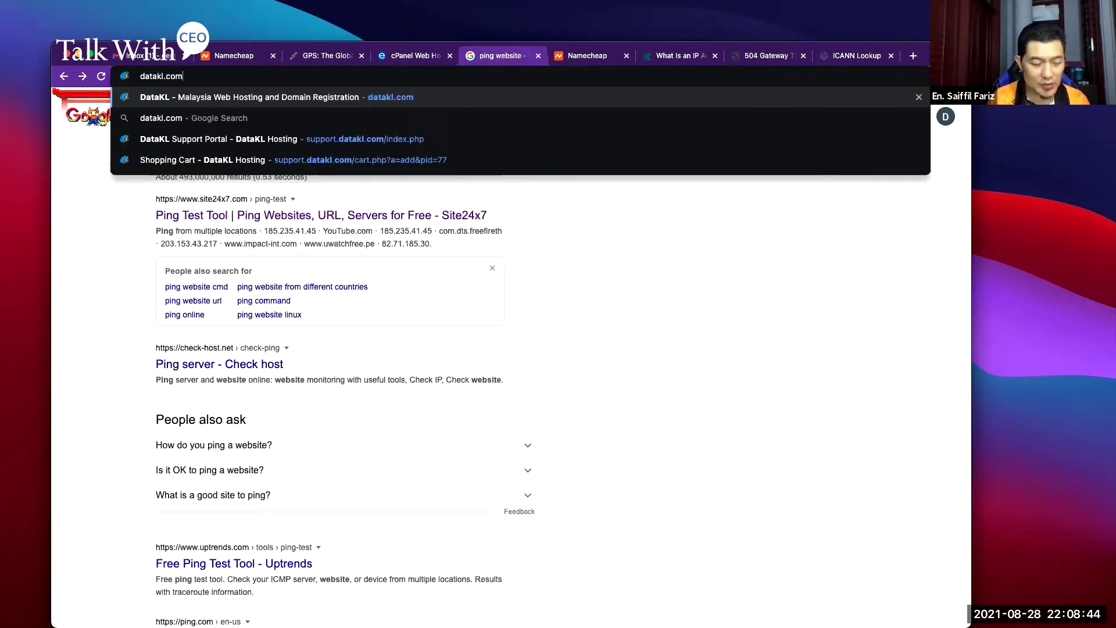
{"action": "key", "text": "Return"}
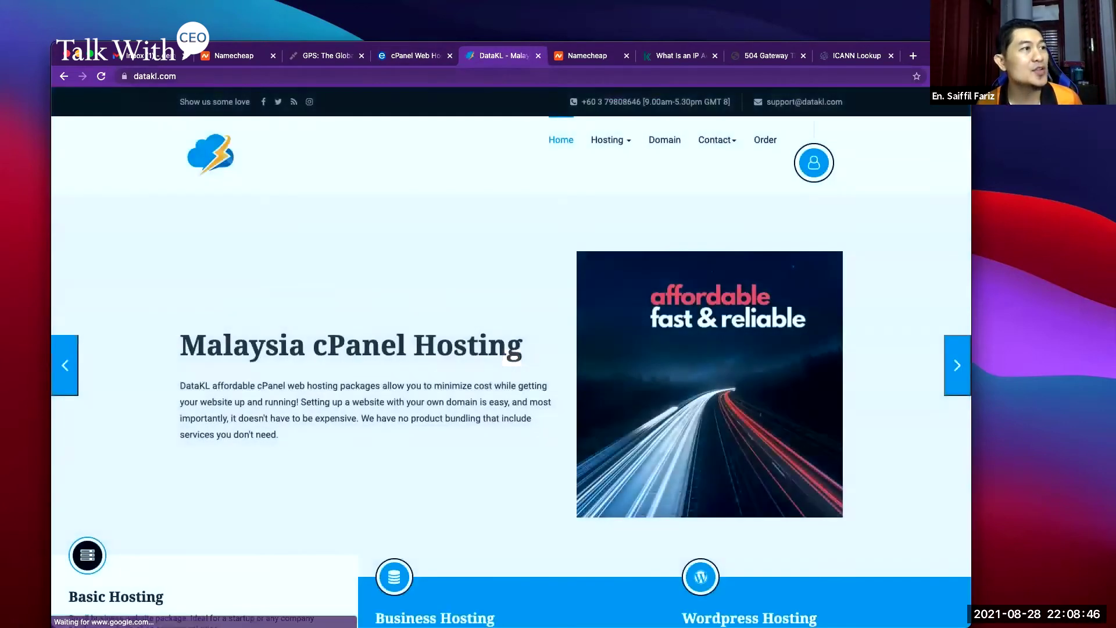
Step: Open DataKL Shared Hosting and compare DataMini RM 115, DataRookie RM 125 and DataRapid RM 75 yearly
{"action": "mouse_move", "coordinate": [609, 139]}
{"action": "left_click", "coordinate": [586, 178]}
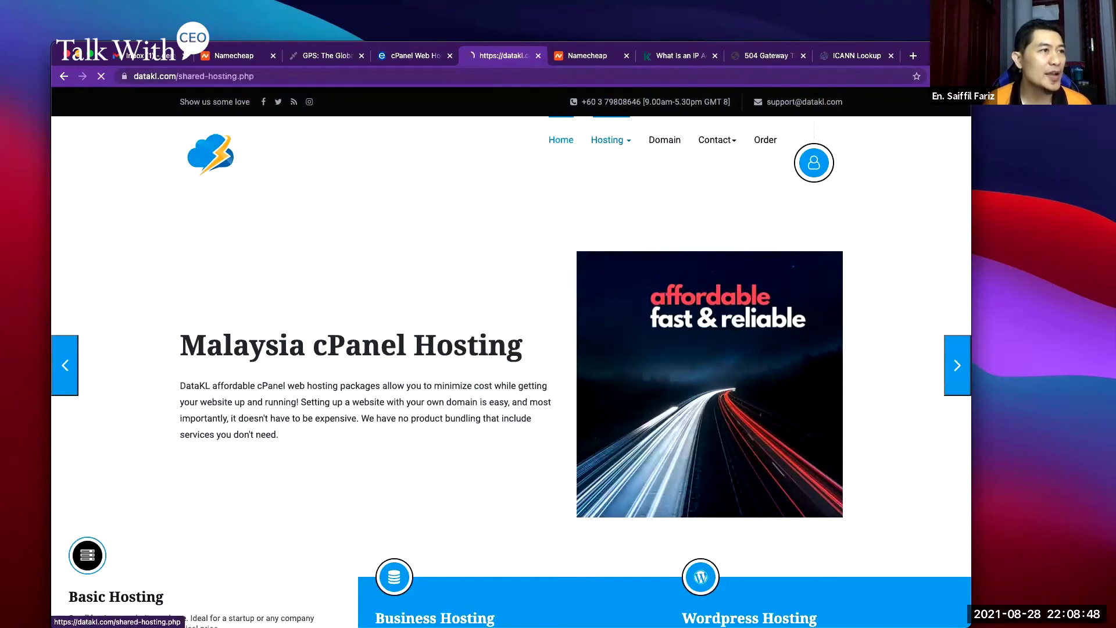
{"action": "scroll", "coordinate": [586, 291], "scroll_direction": "down", "scroll_amount": 5}
{"action": "scroll", "coordinate": [511, 348], "scroll_direction": "down", "scroll_amount": 2}
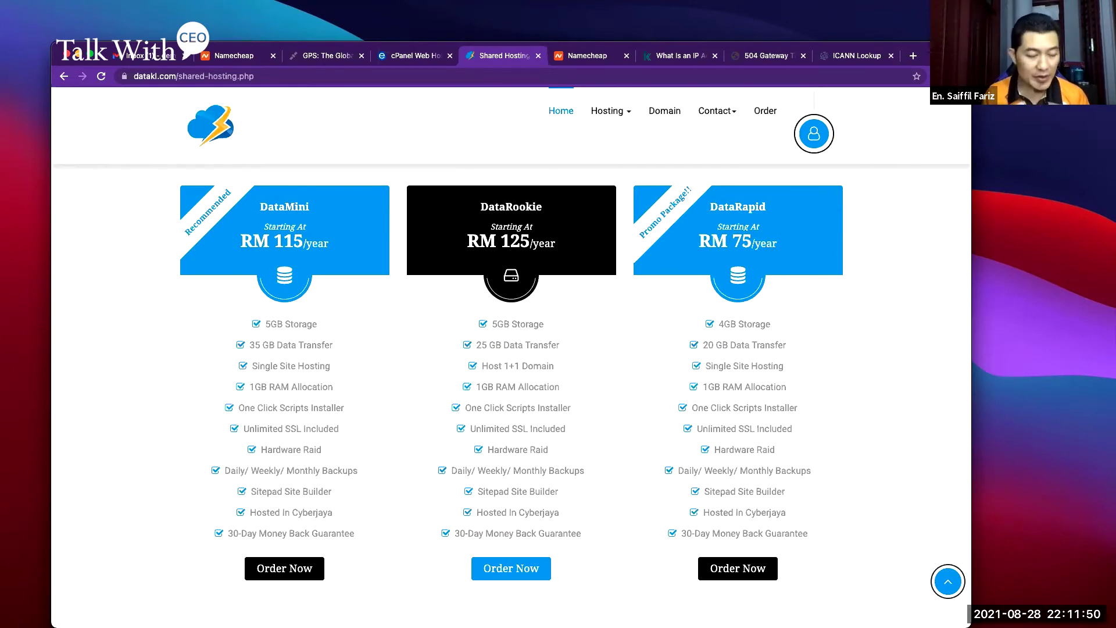
{"action": "key", "text": "super+l"}
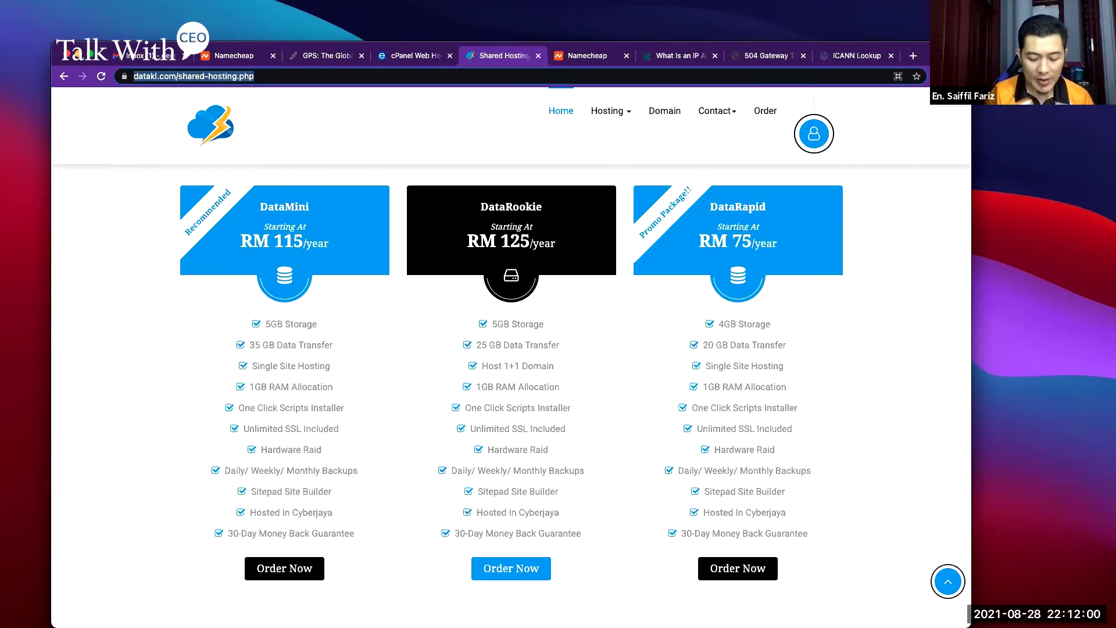
Step: Search 'blogspot', go to Blogger.com and choose Create Your Blog to reach Google sign-in
{"action": "type", "text": "blogspot"}
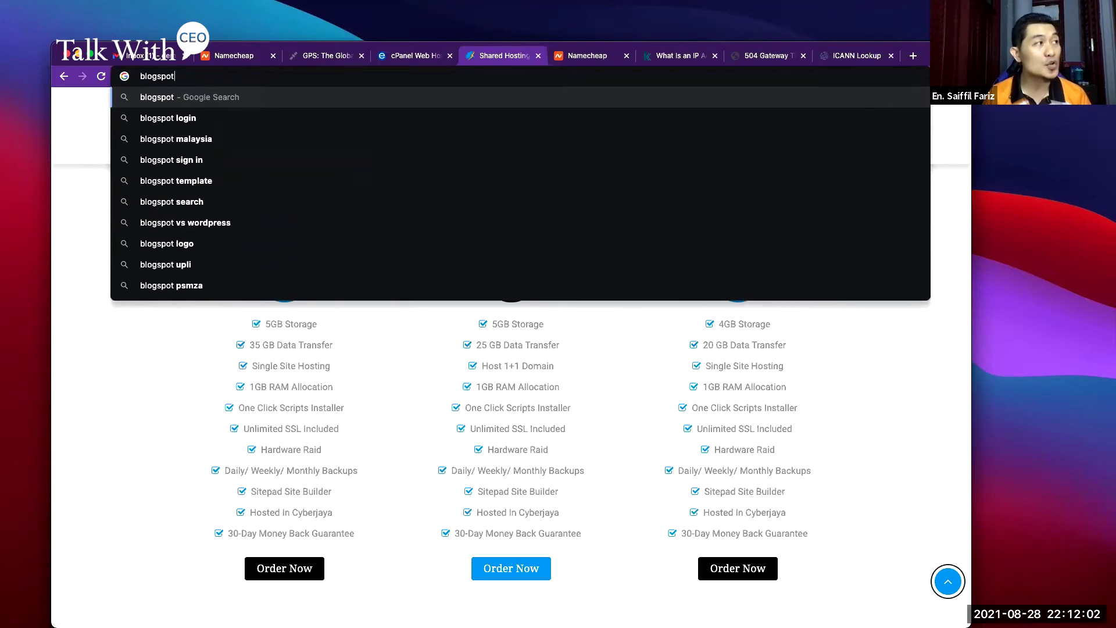
{"action": "key", "text": "Return"}
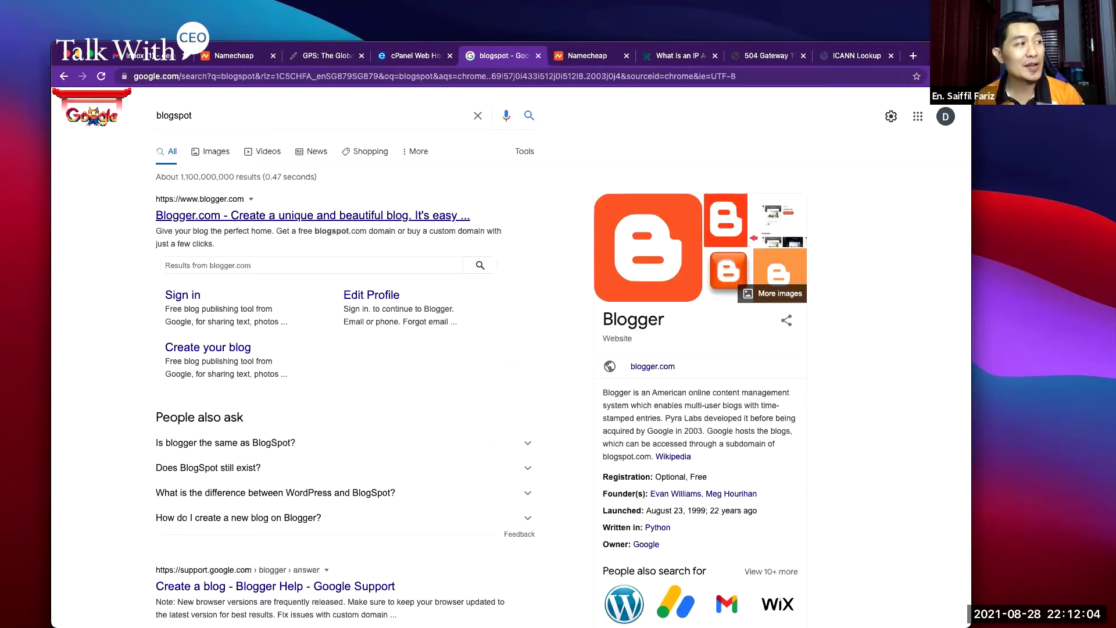
{"action": "left_click", "coordinate": [308, 216]}
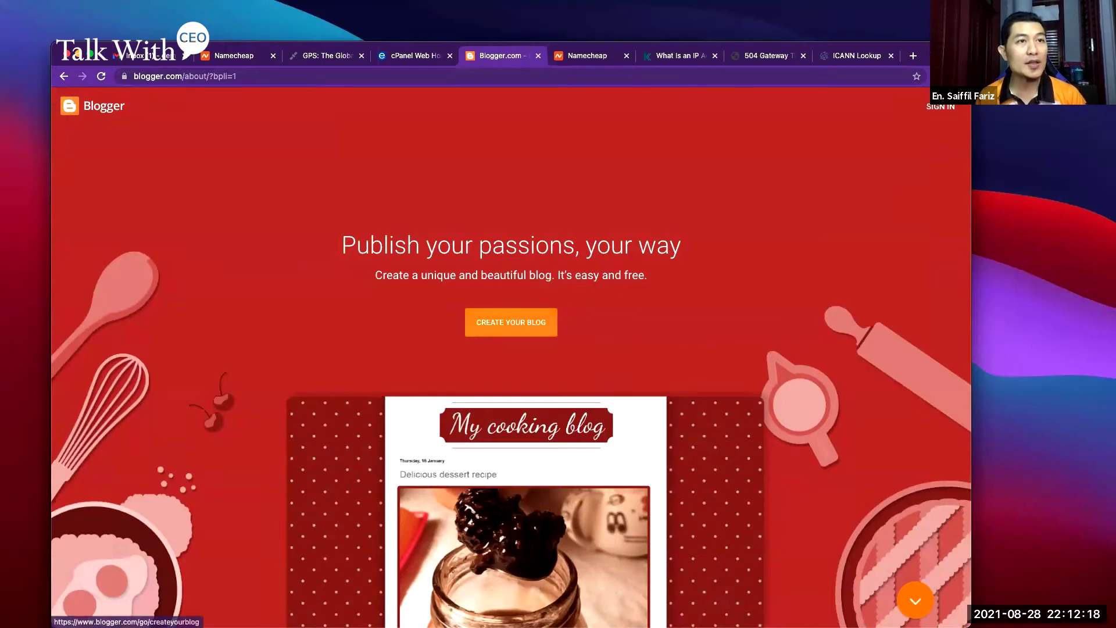
{"action": "left_click", "coordinate": [511, 322]}
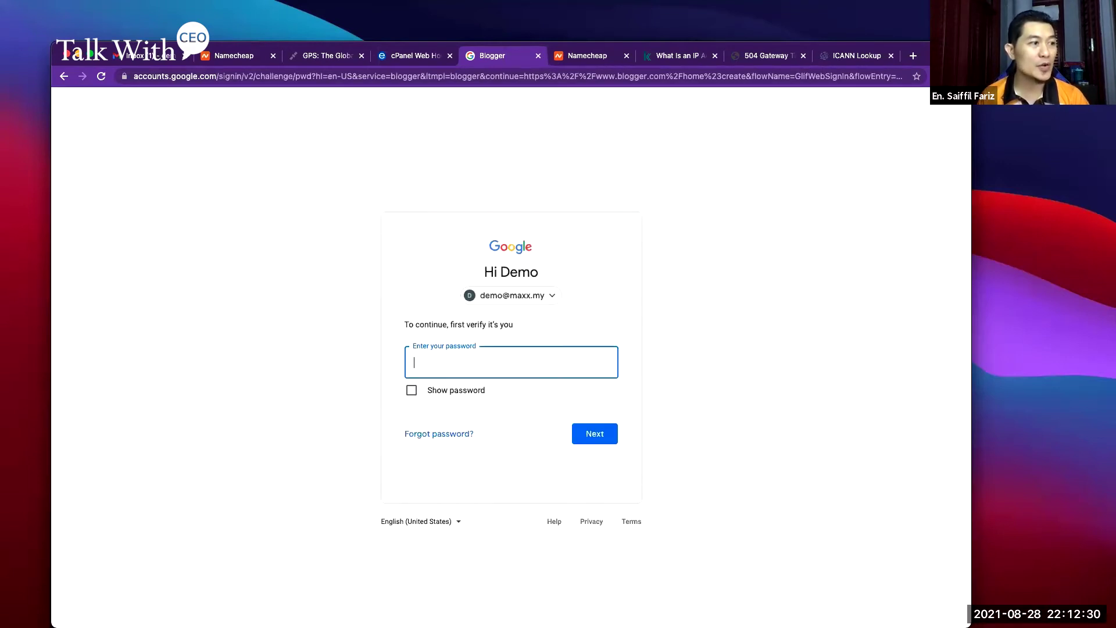
Step: Sign in with the account password and name the new blog 'Blog Saya'
{"action": "type", "text": "********"}
{"action": "key", "text": "Return"}
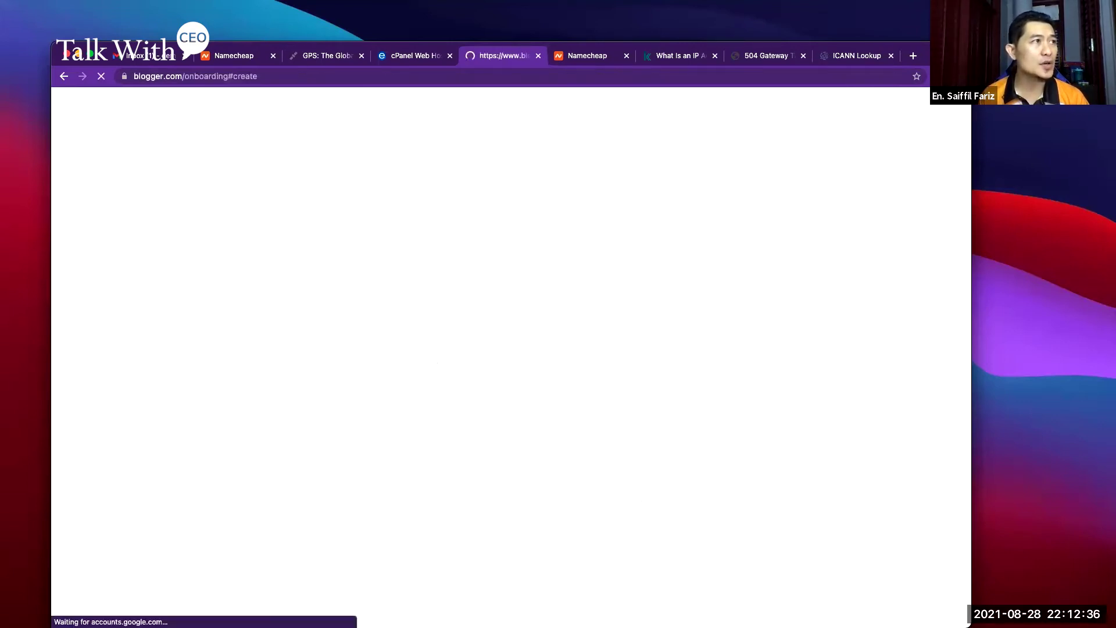
{"action": "key", "text": "Return"}
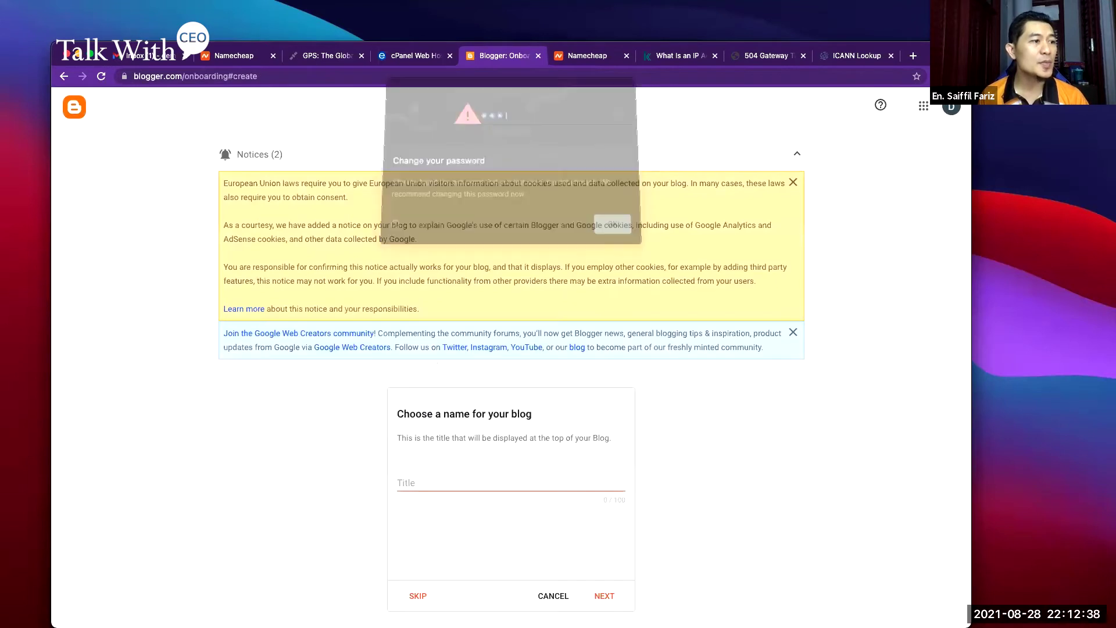
{"action": "type", "text": "Blog "}
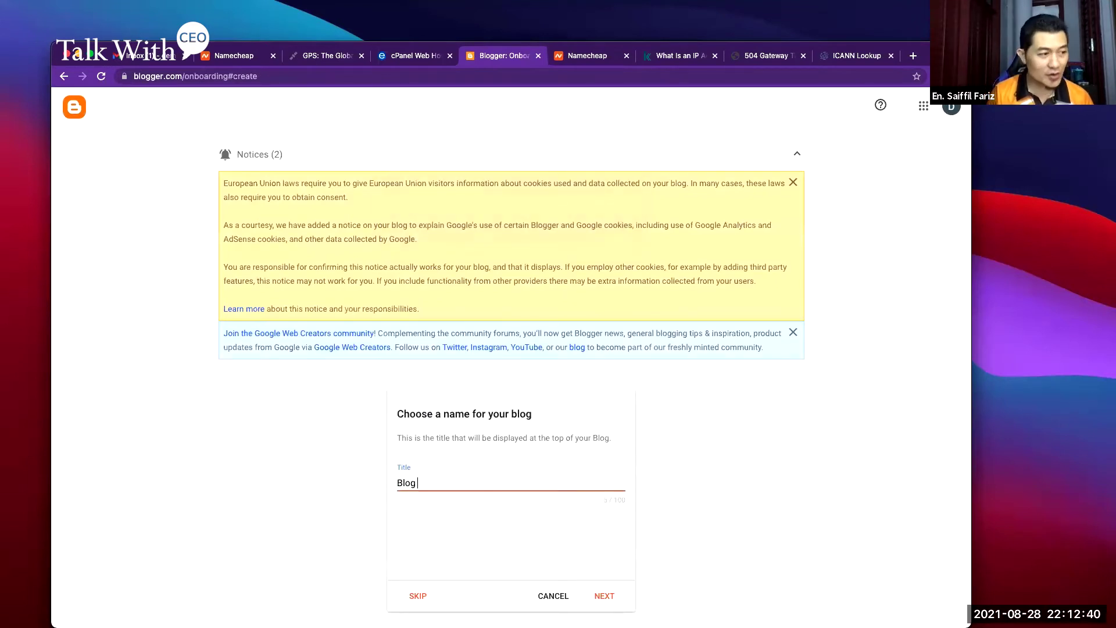
{"action": "type", "text": "Saya"}
{"action": "left_click", "coordinate": [601, 597]}
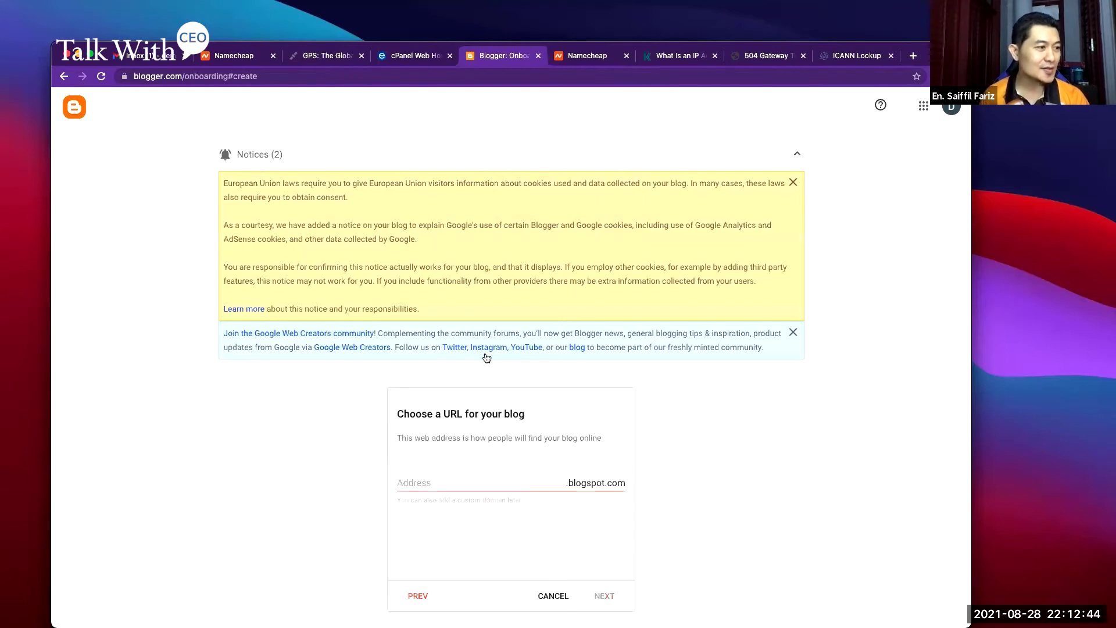
Step: Set the blog address to demomaxx2021 after demomaxx proves unavailable, enter the author's display name, and finish
{"action": "left_click", "coordinate": [473, 483]}
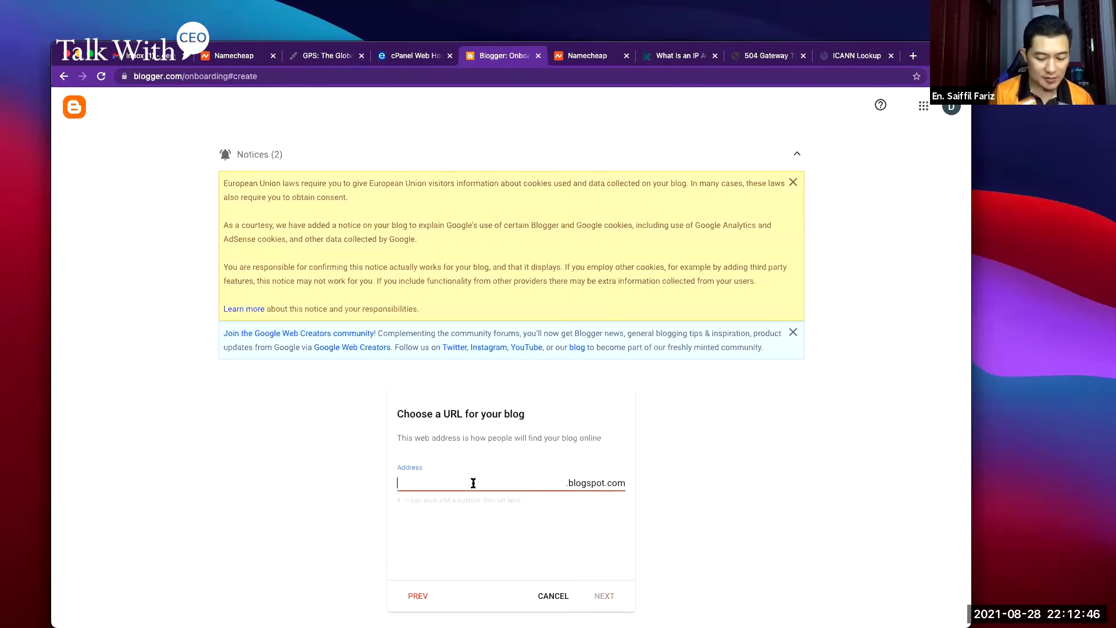
{"action": "type", "text": "demomaxx"}
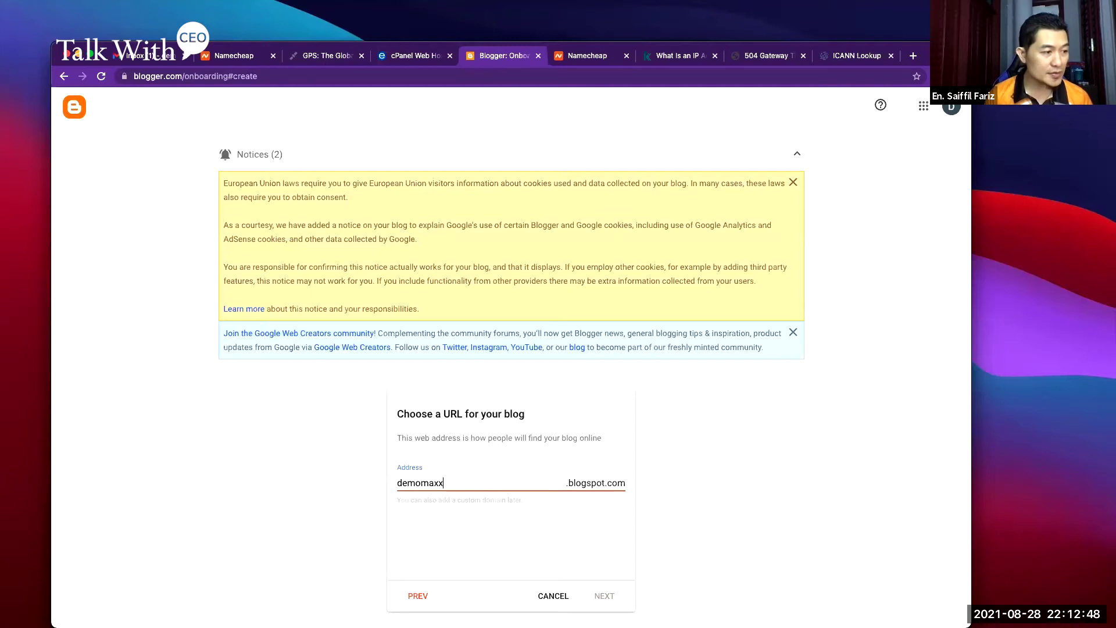
{"action": "left_click", "coordinate": [461, 477]}
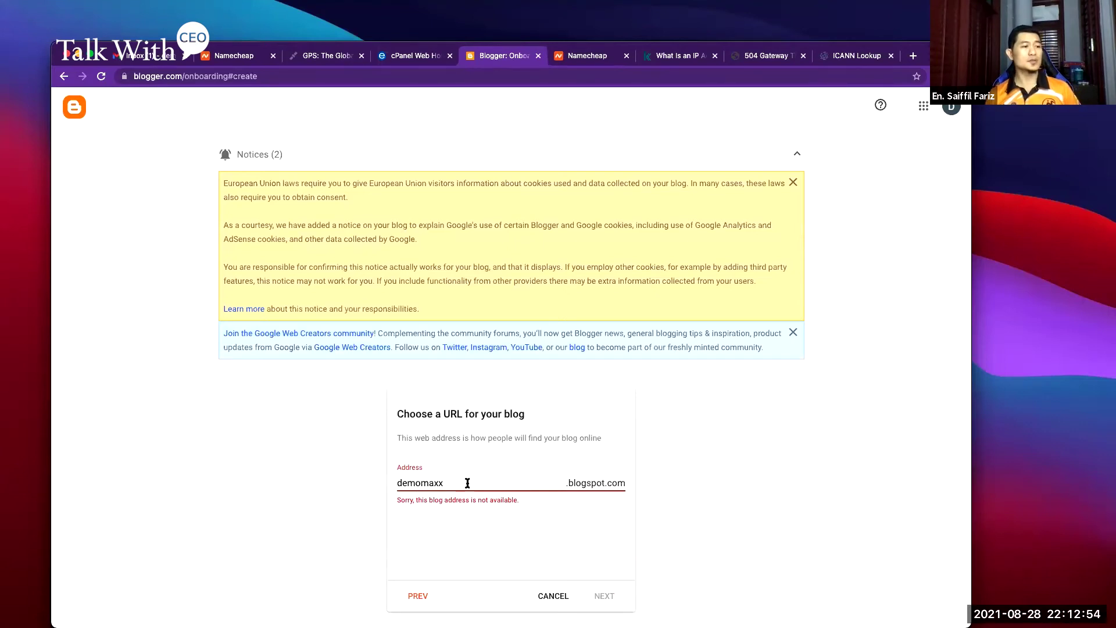
{"action": "type", "text": "2021"}
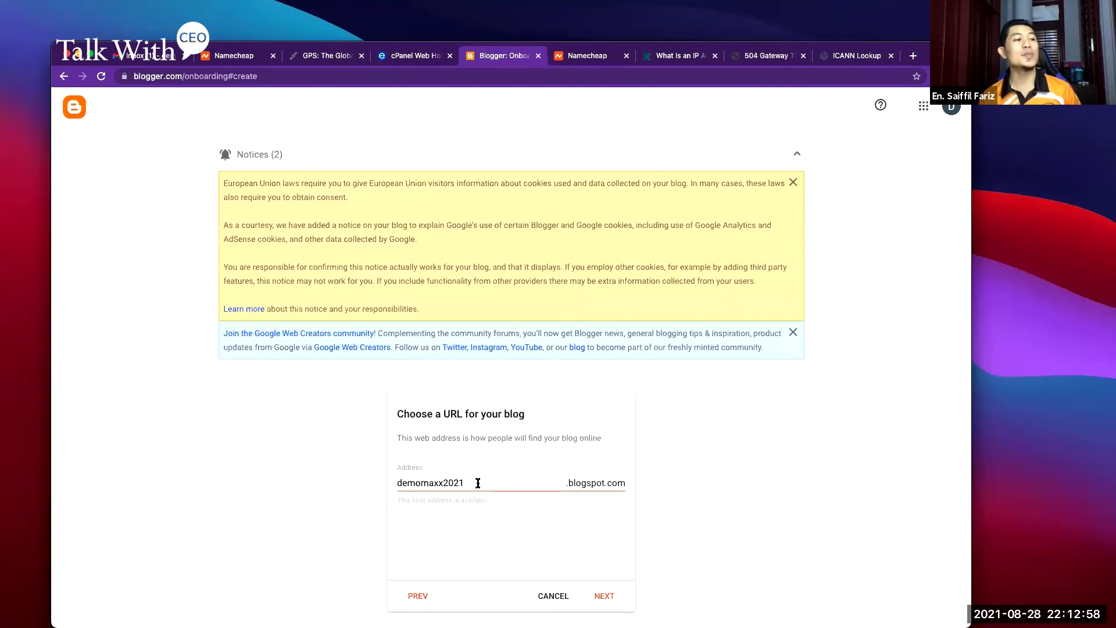
{"action": "left_click", "coordinate": [604, 596]}
{"action": "left_click", "coordinate": [456, 478]}
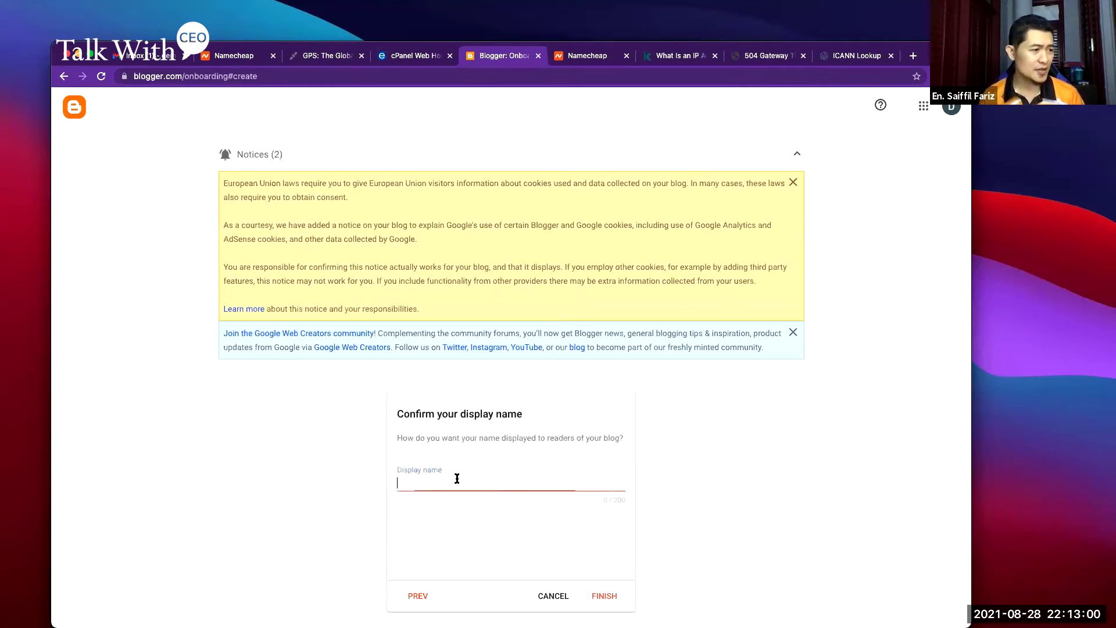
{"action": "type", "text": "D"}
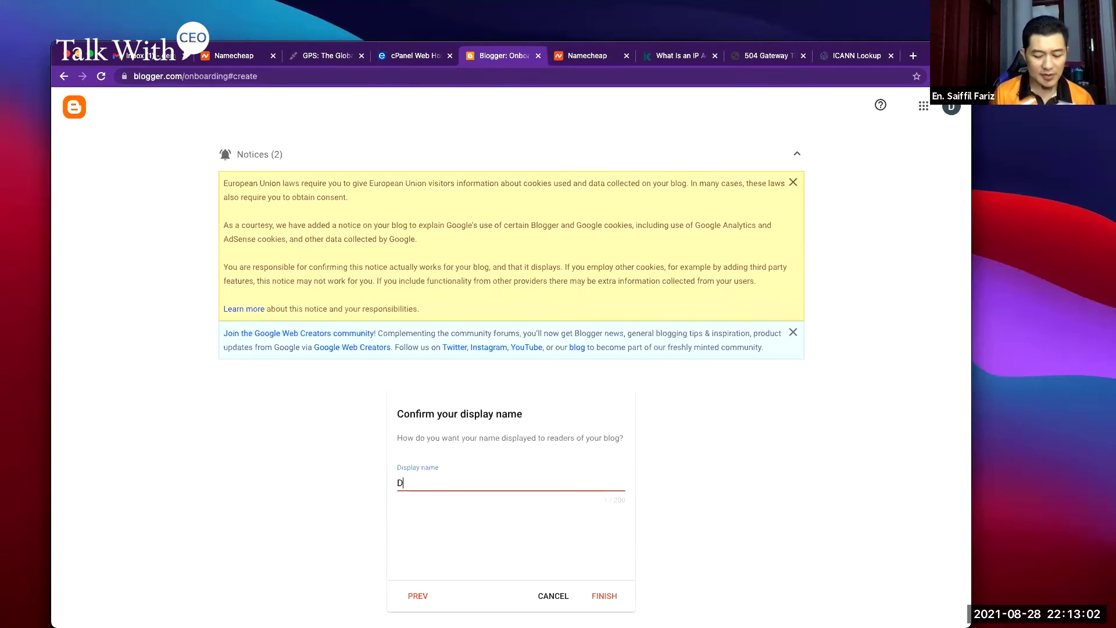
{"action": "type", "text": "emo Aje"}
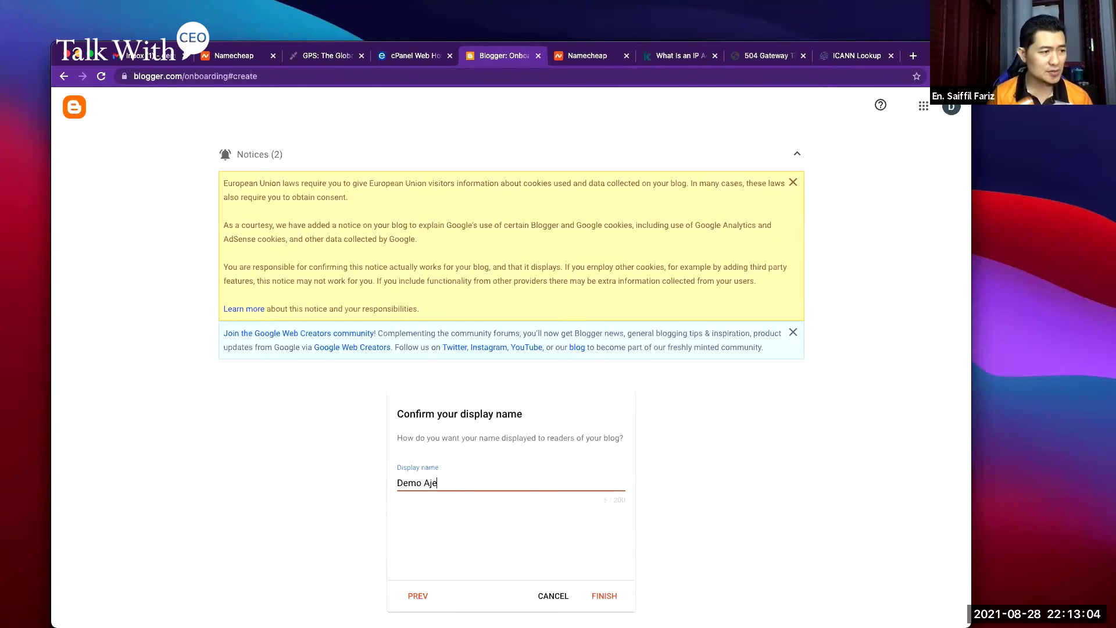
{"action": "left_click", "coordinate": [602, 596]}
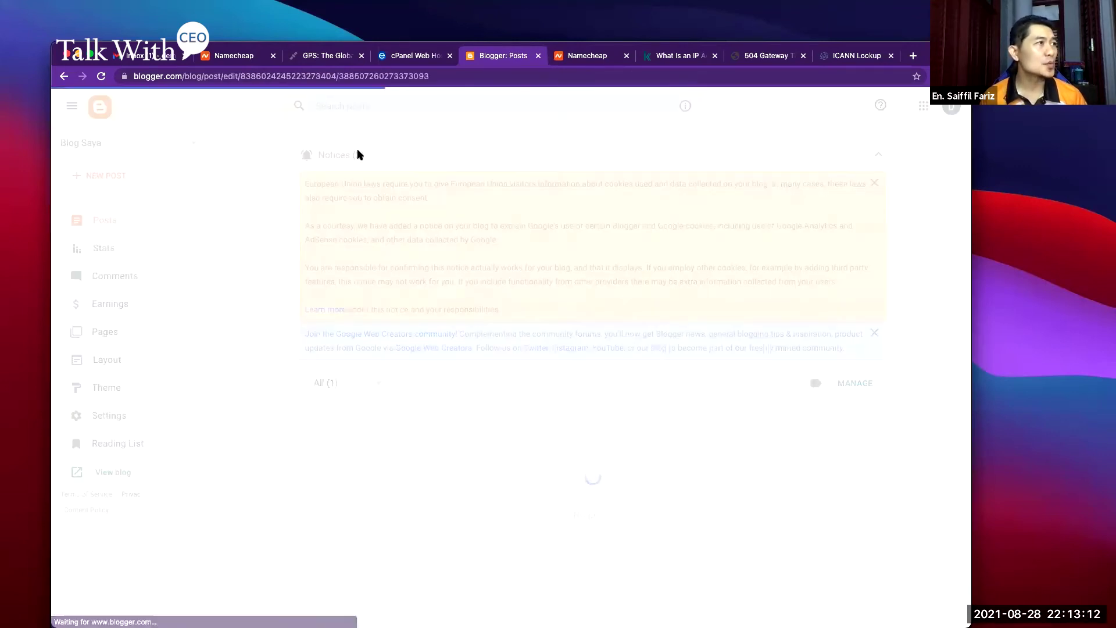
Step: Write the post 'Kehebatan Produk AFX' with lines 'Tuliskan apa sahaja' and 'Masukkan gambar dekat', then publish it
{"action": "left_click", "coordinate": [158, 152]}
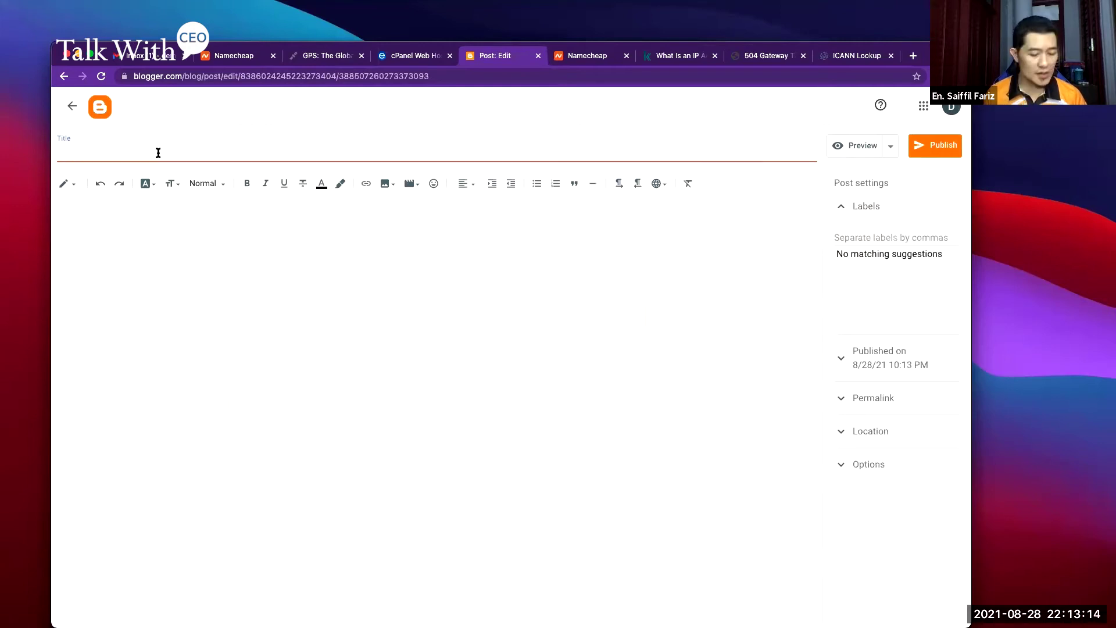
{"action": "type", "text": "K"}
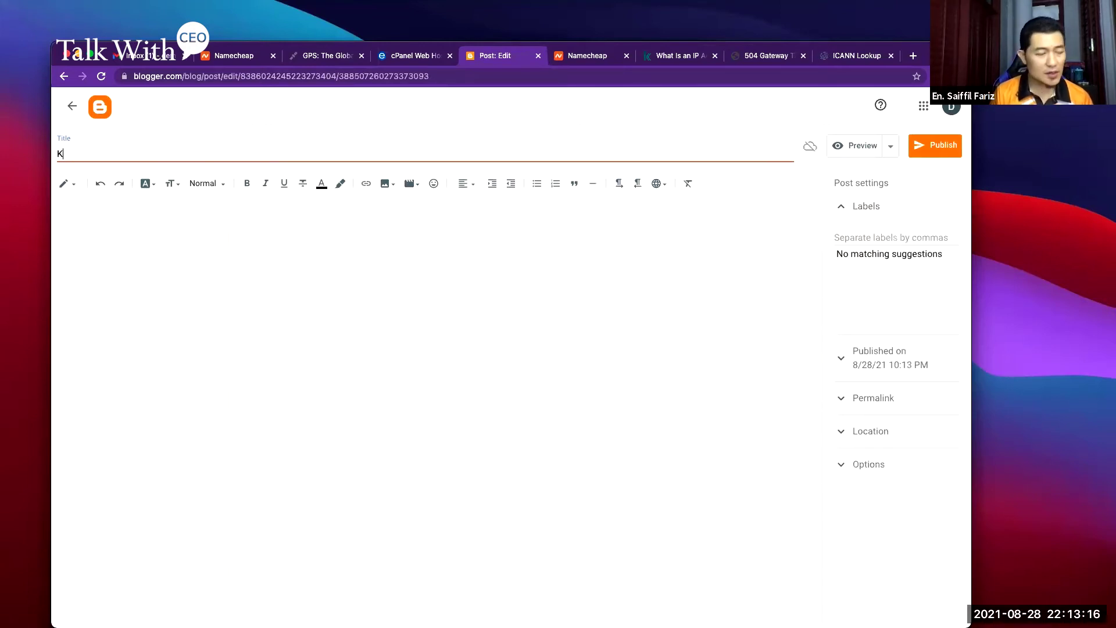
{"action": "type", "text": "ehabaeb"}
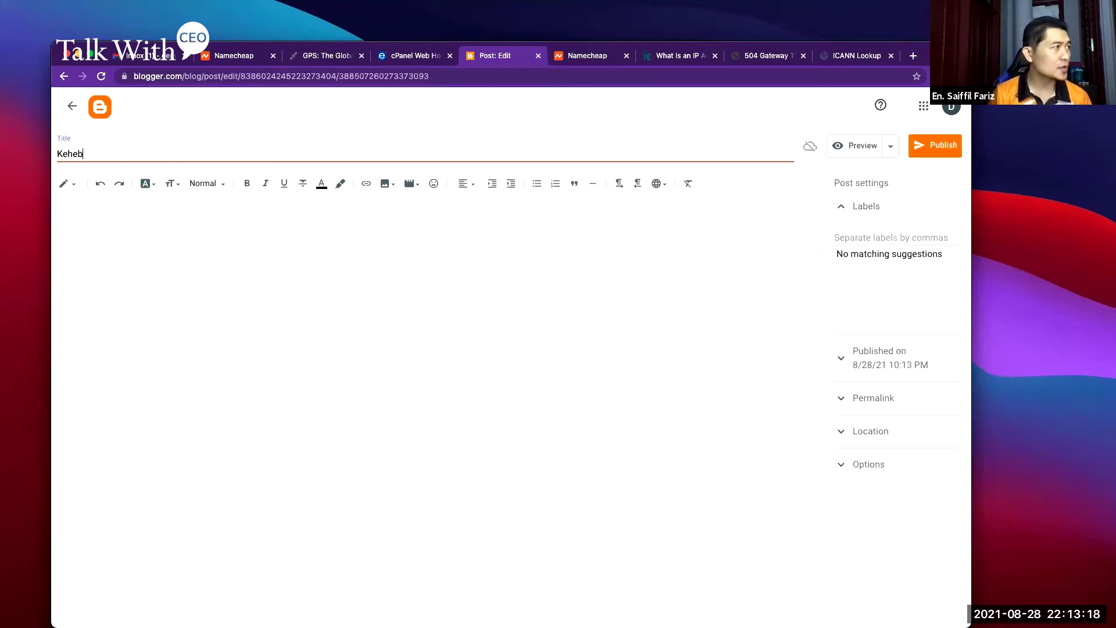
{"action": "type", "text": "atan "}
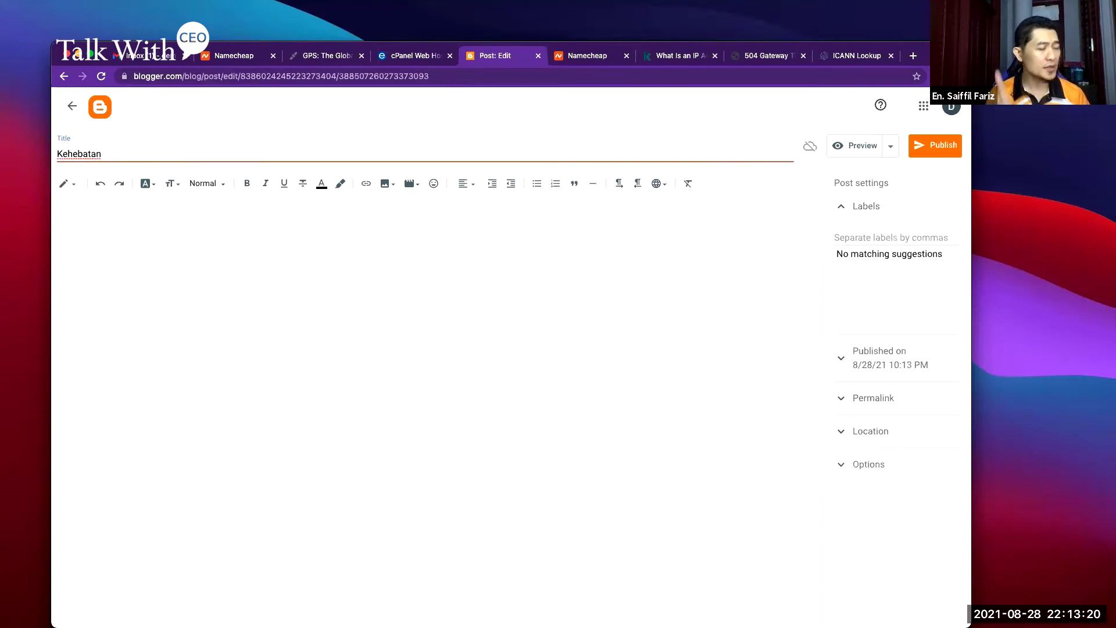
{"action": "type", "text": "Produk AF"}
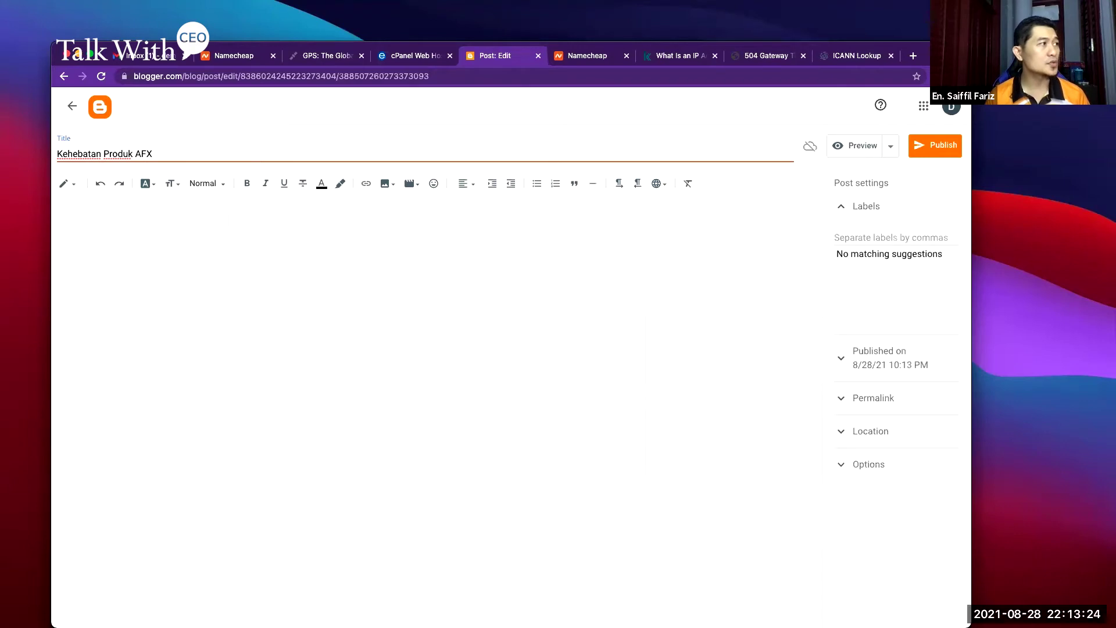
{"action": "type", "text": "X"}
{"action": "left_click", "coordinate": [343, 316]}
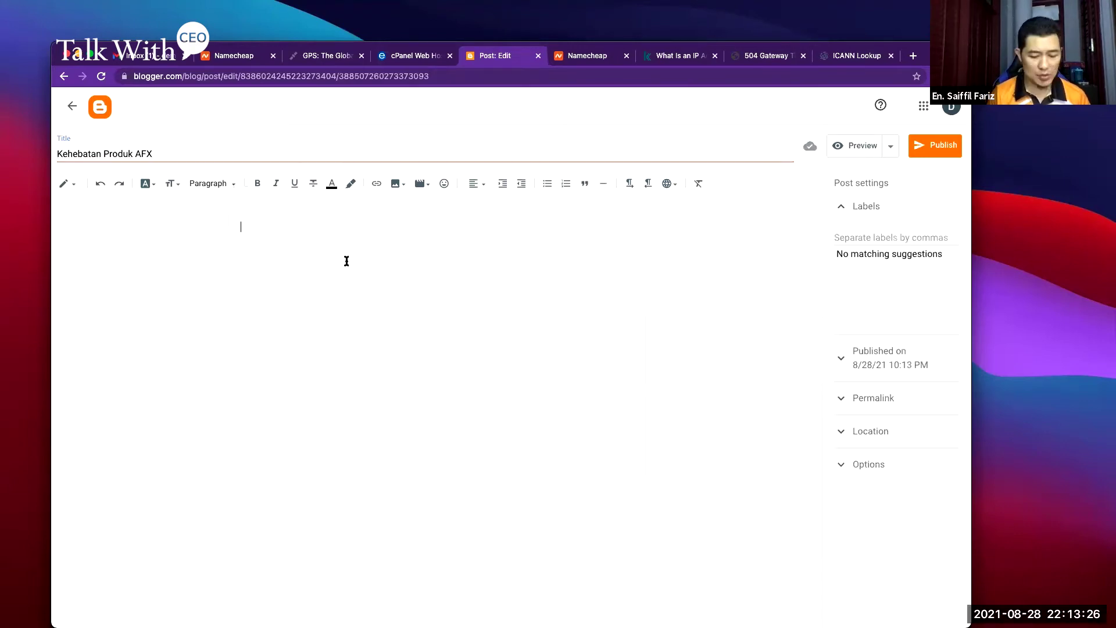
{"action": "type", "text": "Tuliskan apa sahaja"}
{"action": "key", "text": "Return"}
{"action": "type", "text": "Masukkan gambar dekat"}
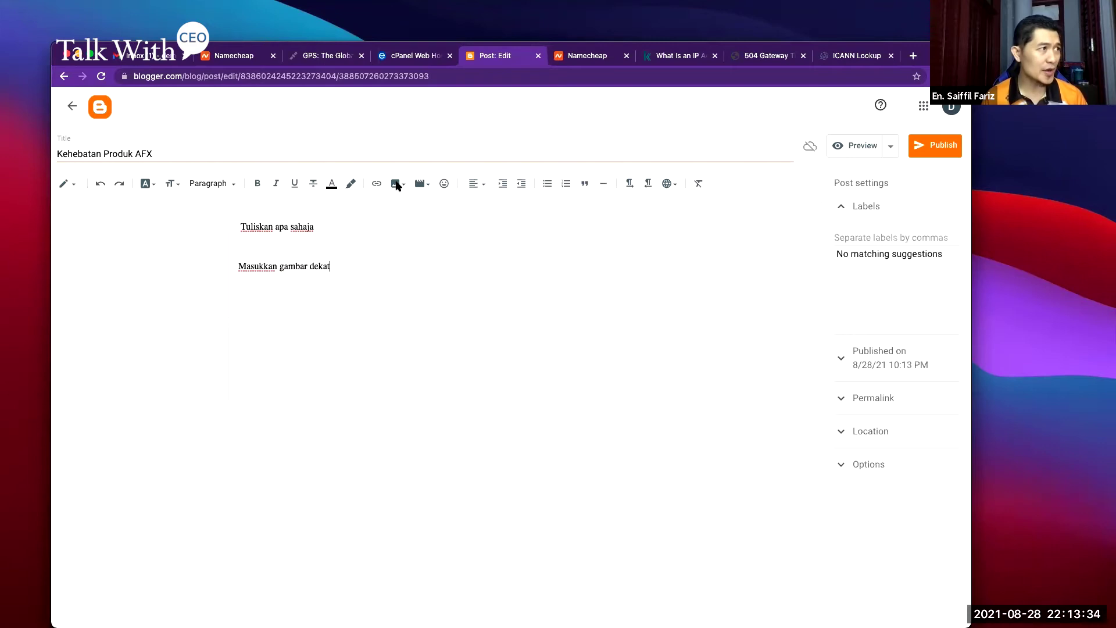
{"action": "left_click", "coordinate": [943, 147]}
{"action": "left_click", "coordinate": [557, 386]}
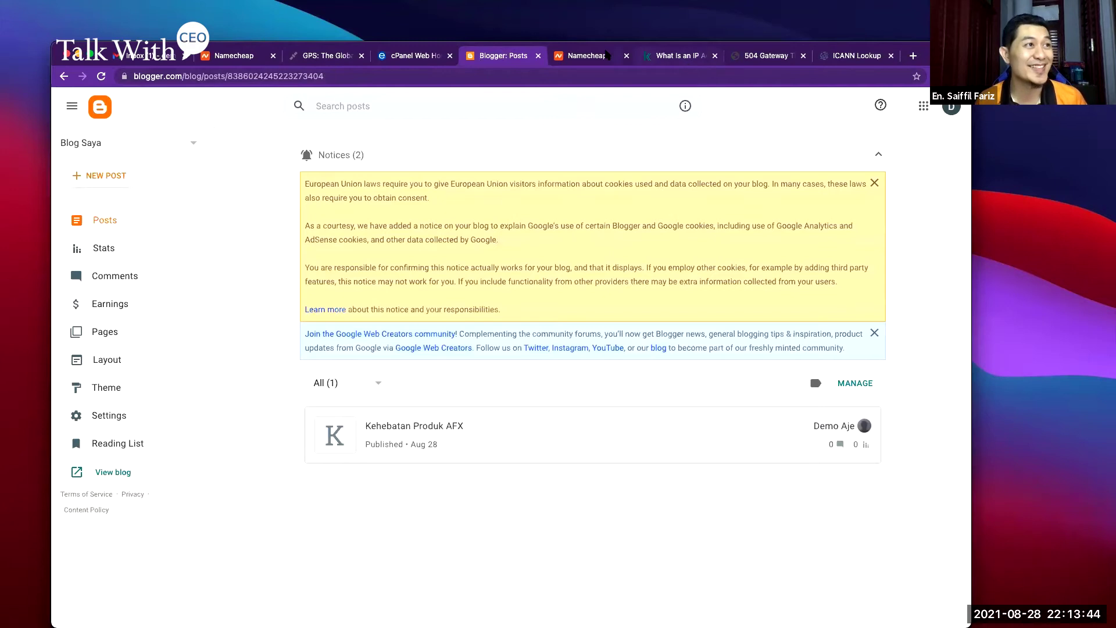
Step: In another tab, go to demomaxx2021.blogspot.com to load the live blog
{"action": "left_click", "coordinate": [677, 56]}
{"action": "left_click", "coordinate": [685, 75]}
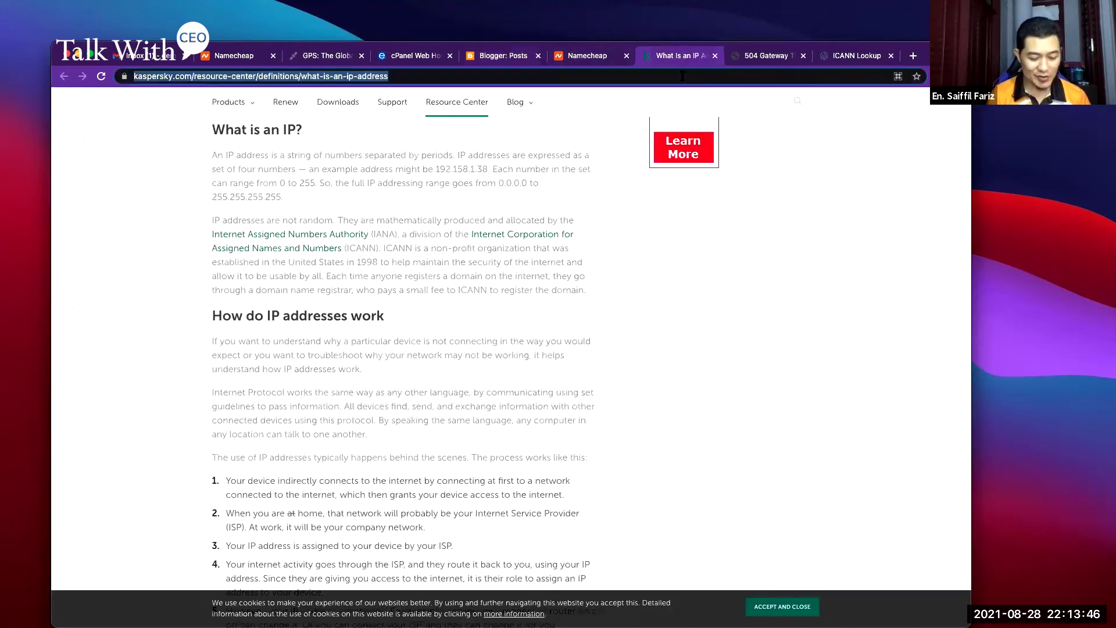
{"action": "type", "text": "demomax"}
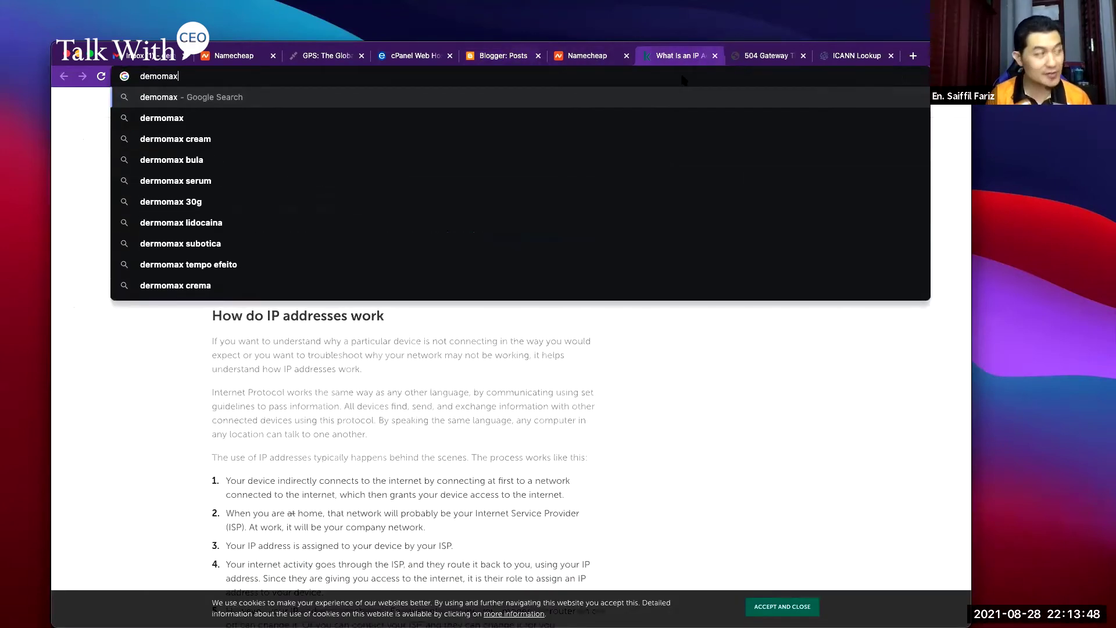
{"action": "type", "text": "x2021."}
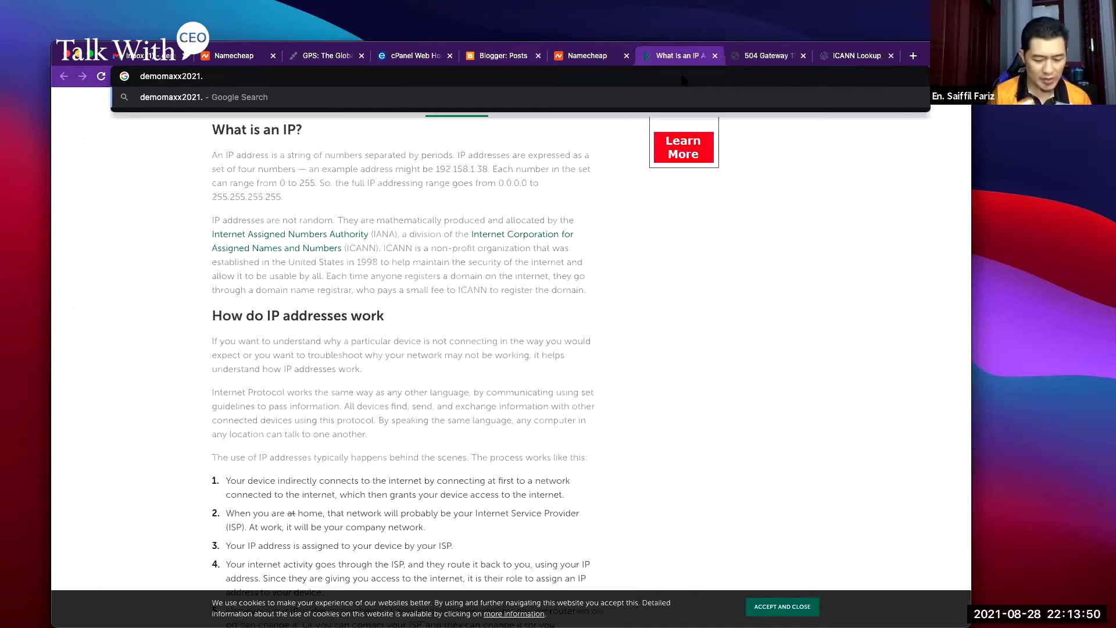
{"action": "type", "text": "blogspot.com"}
{"action": "key", "text": "Return"}
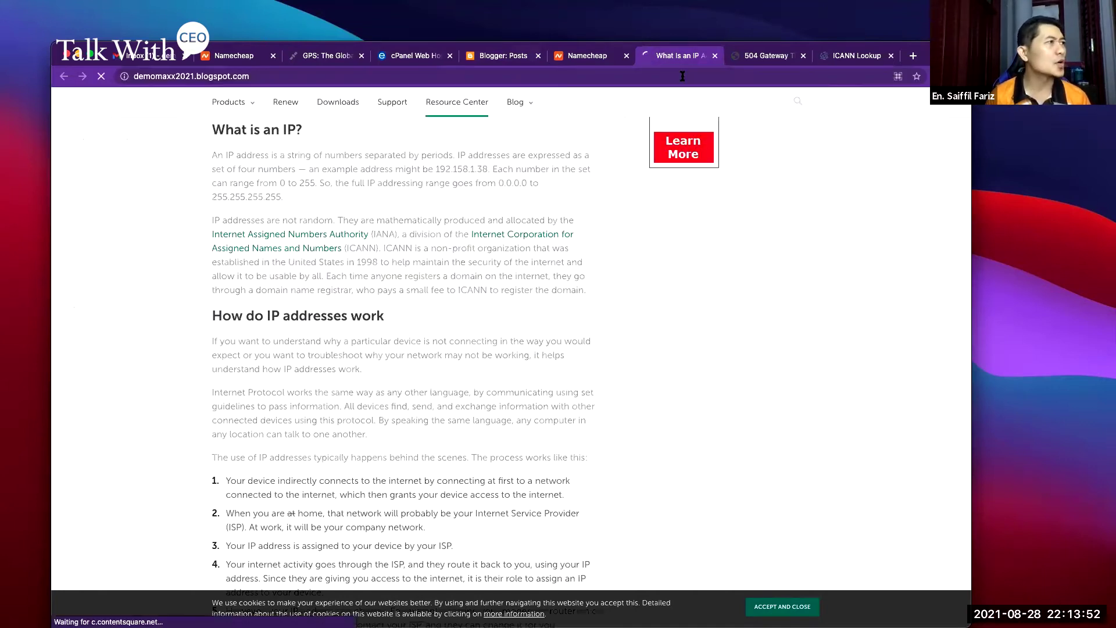